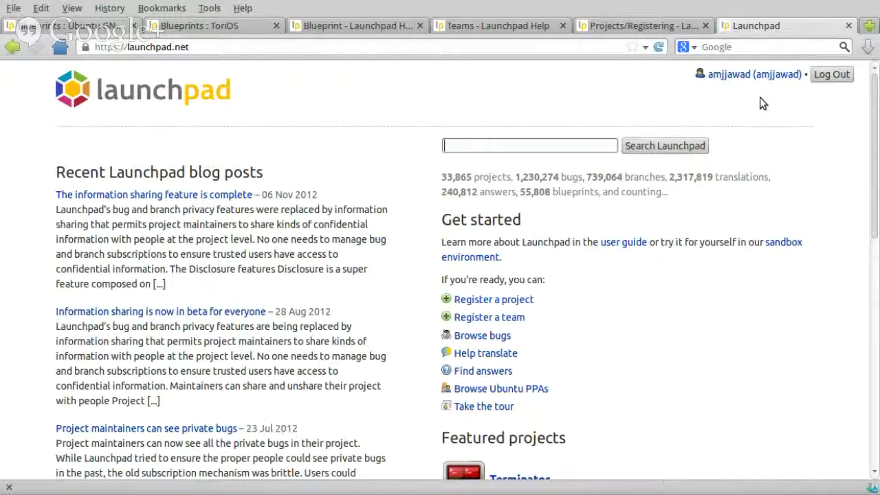
View the Ubuntu GNOME Brainstorming blueprints page and look through its list of blueprints, priorities and assignees
{"action": "left_click", "coordinate": [67, 28]}
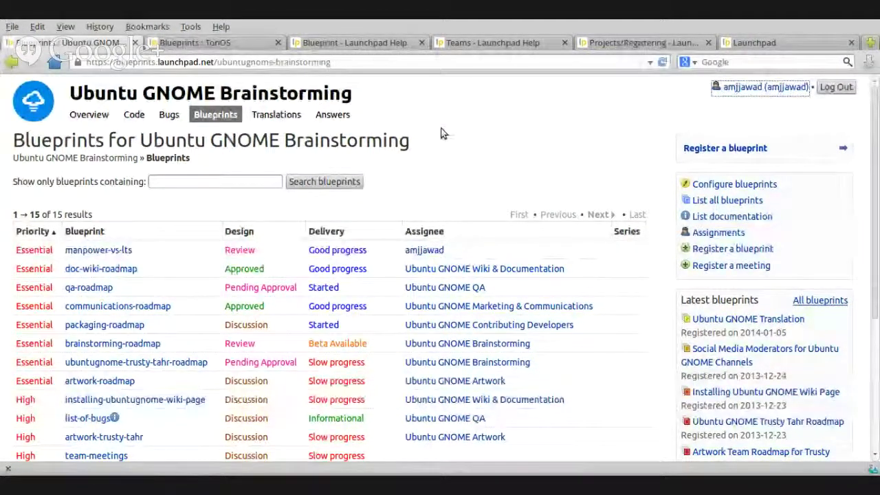
{"action": "scroll", "coordinate": [134, 208], "scroll_direction": "down", "scroll_amount": 4}
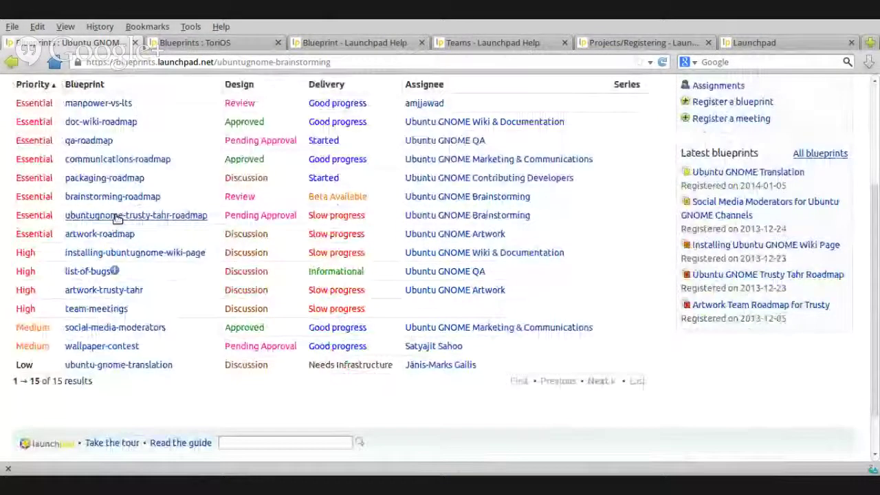
{"action": "scroll", "coordinate": [414, 305], "scroll_direction": "up", "scroll_amount": 2}
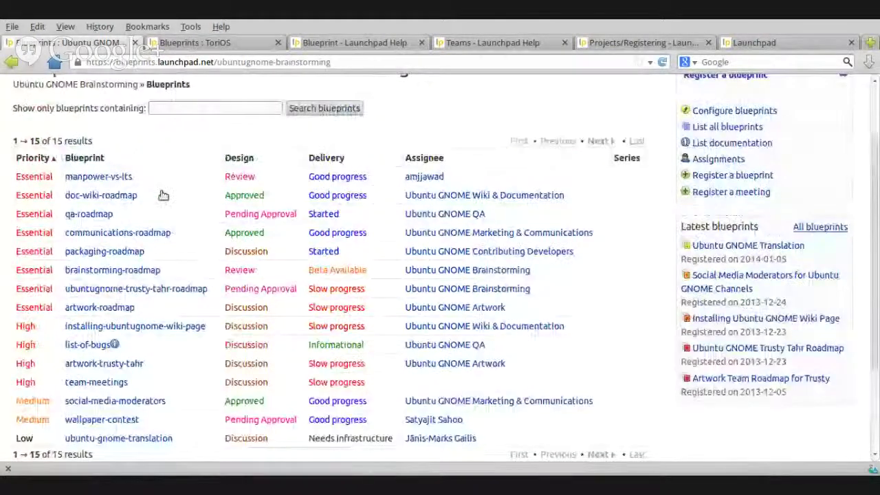
{"action": "scroll", "coordinate": [559, 266], "scroll_direction": "down", "scroll_amount": 1}
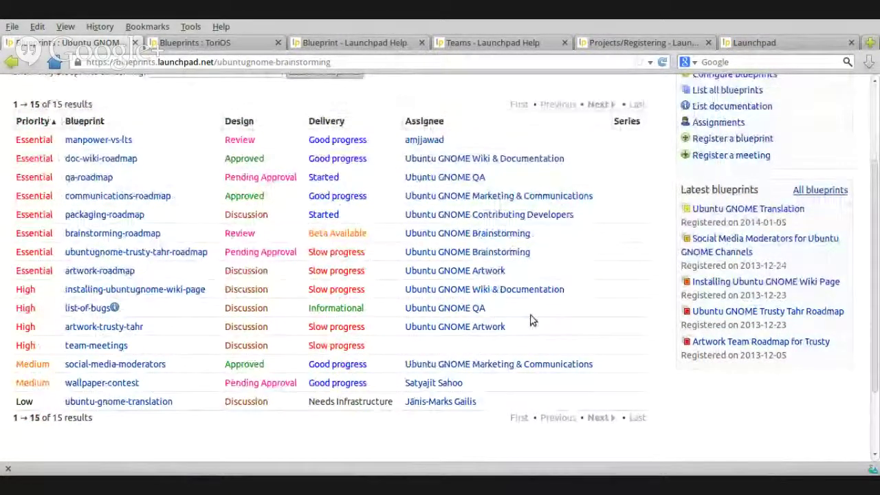
{"action": "scroll", "coordinate": [287, 87], "scroll_direction": "up", "scroll_amount": 1}
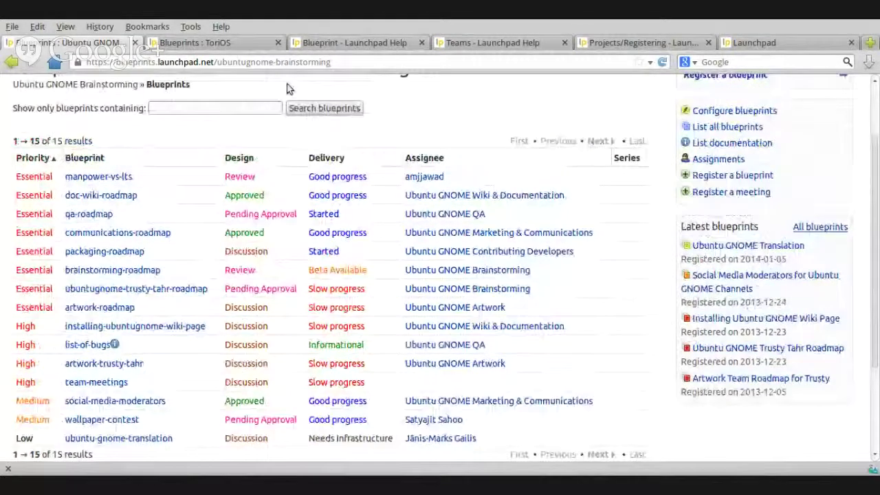
Switch to the ToriOS blueprints page and examine the priority, design, delivery and assignee of its blueprints
{"action": "left_click", "coordinate": [199, 43]}
{"action": "scroll", "coordinate": [483, 151], "scroll_direction": "down", "scroll_amount": 3}
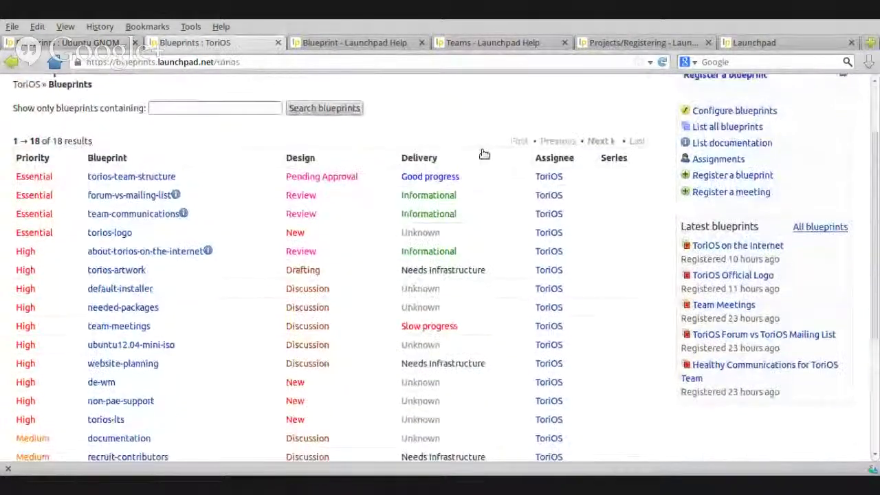
{"action": "scroll", "coordinate": [483, 152], "scroll_direction": "up", "scroll_amount": 3}
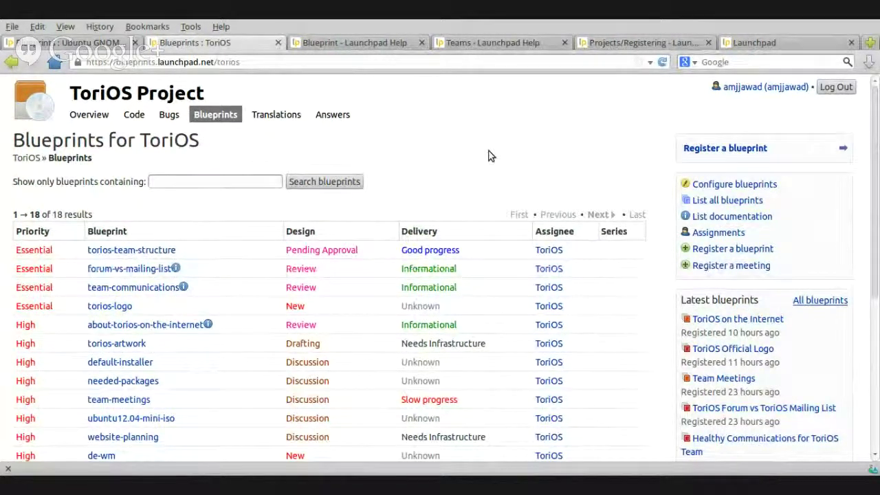
{"action": "scroll", "coordinate": [488, 156], "scroll_direction": "down", "scroll_amount": 1}
{"action": "scroll", "coordinate": [488, 156], "scroll_direction": "down", "scroll_amount": 3}
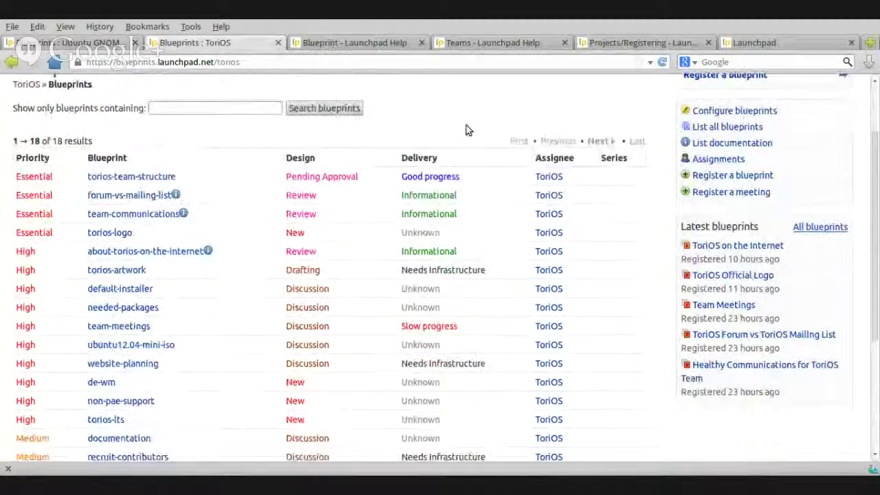
{"action": "scroll", "coordinate": [577, 258], "scroll_direction": "up", "scroll_amount": 2}
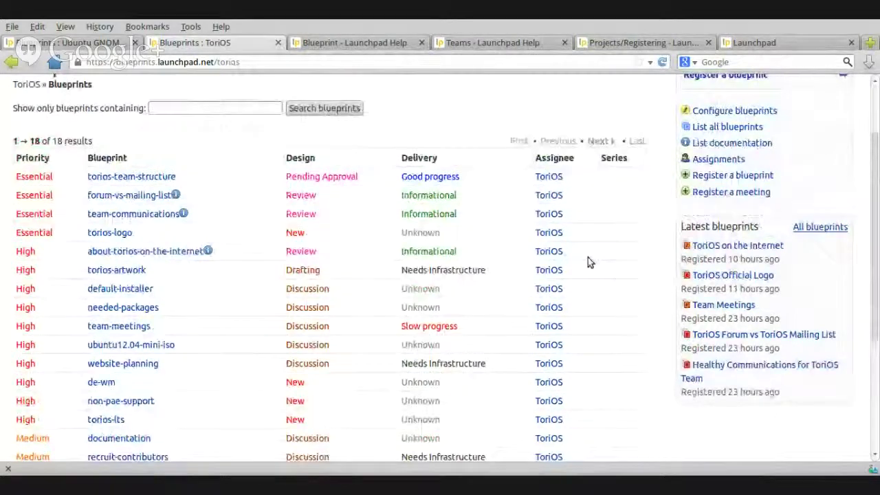
{"action": "scroll", "coordinate": [600, 258], "scroll_direction": "up", "scroll_amount": 2}
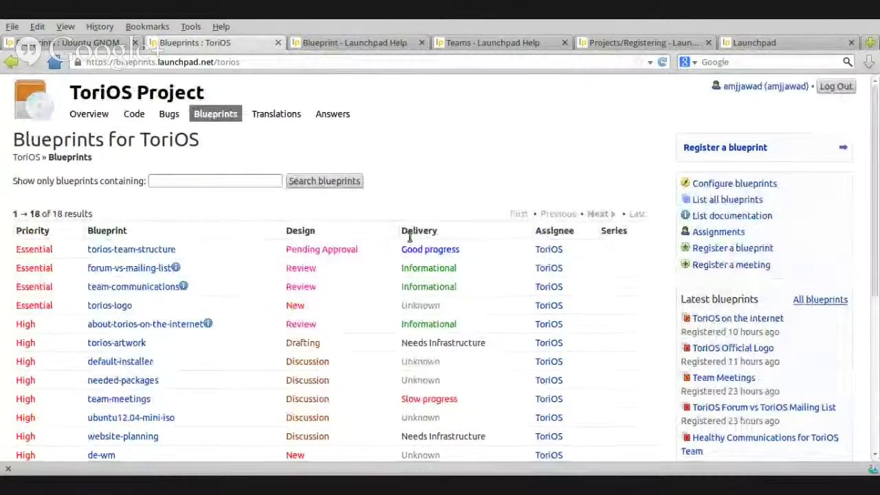
{"action": "scroll", "coordinate": [399, 240], "scroll_direction": "down", "scroll_amount": 2}
{"action": "scroll", "coordinate": [411, 271], "scroll_direction": "up", "scroll_amount": 2}
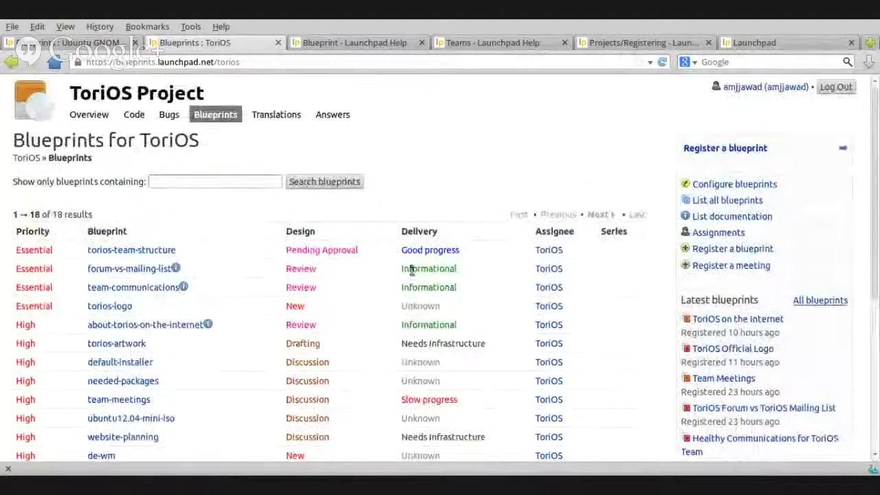
Open the signed-in account's Launchpad profile and review its user information, assigned blueprints and latest memberships
{"action": "left_click", "coordinate": [756, 43]}
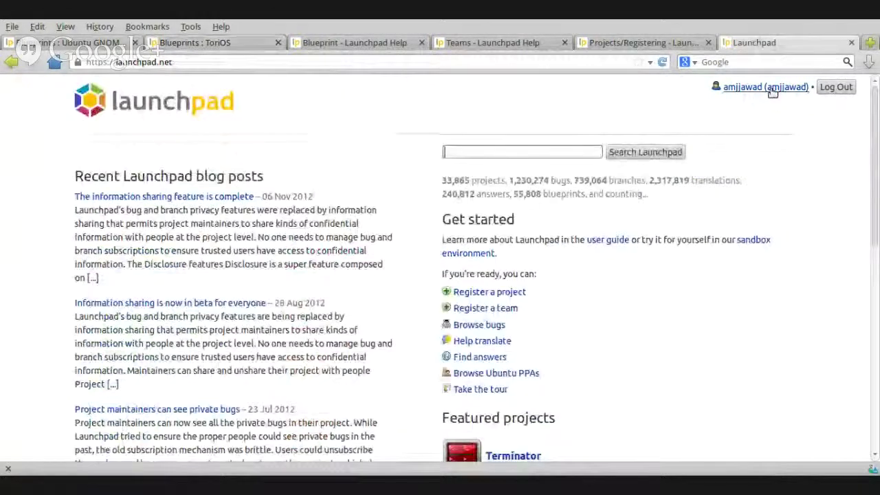
{"action": "left_click", "coordinate": [798, 87]}
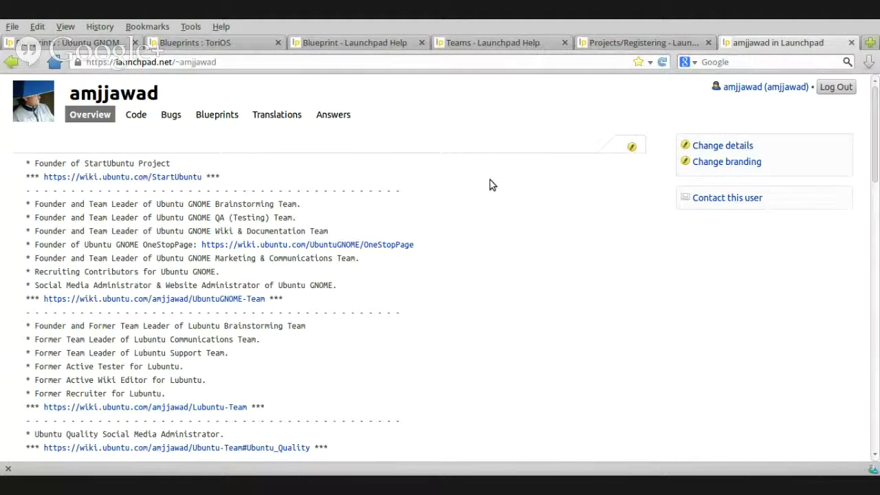
{"action": "scroll", "coordinate": [493, 182], "scroll_direction": "down", "scroll_amount": 1}
{"action": "scroll", "coordinate": [493, 184], "scroll_direction": "up", "scroll_amount": 1}
{"action": "scroll", "coordinate": [497, 206], "scroll_direction": "down", "scroll_amount": 12}
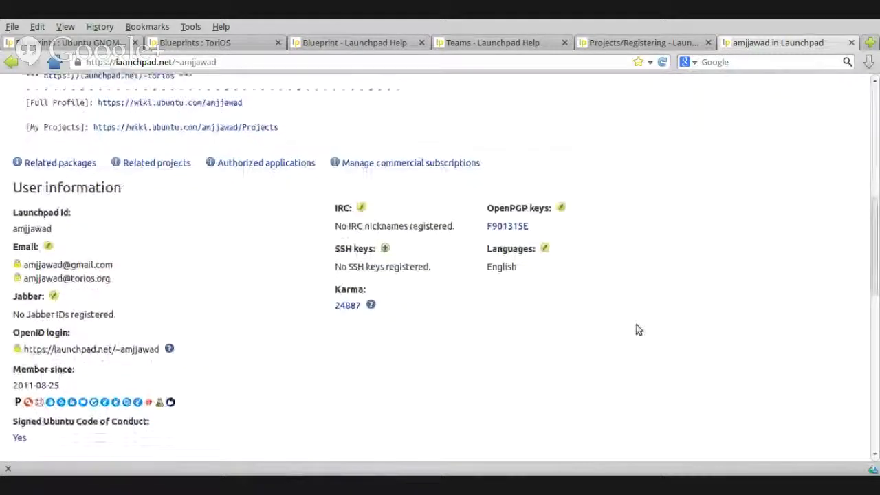
{"action": "scroll", "coordinate": [637, 330], "scroll_direction": "down", "scroll_amount": 2}
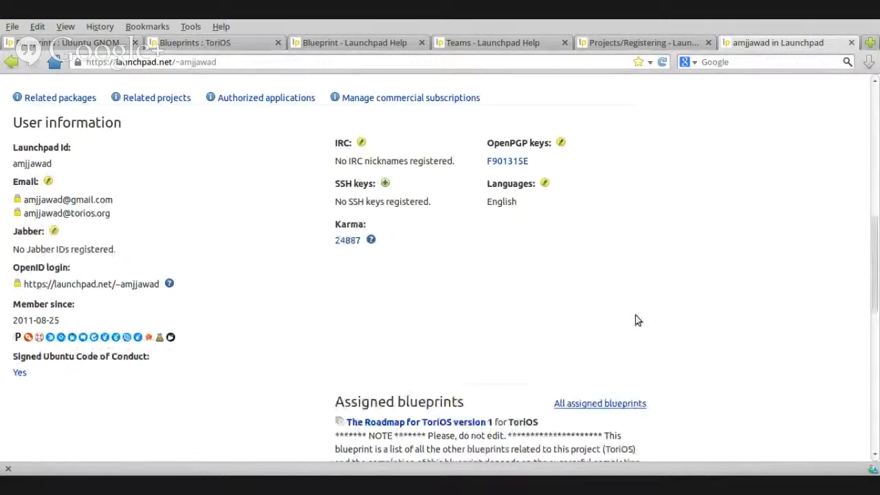
{"action": "scroll", "coordinate": [332, 289], "scroll_direction": "down", "scroll_amount": 8}
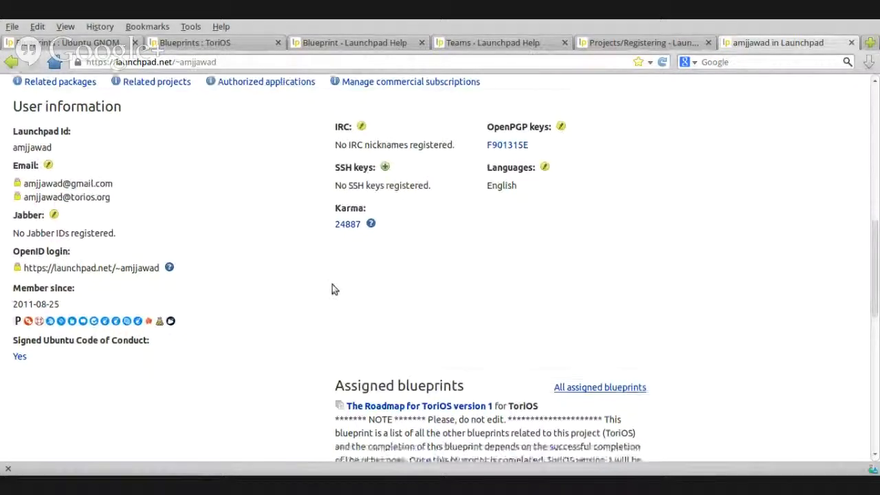
{"action": "scroll", "coordinate": [219, 274], "scroll_direction": "down", "scroll_amount": 3}
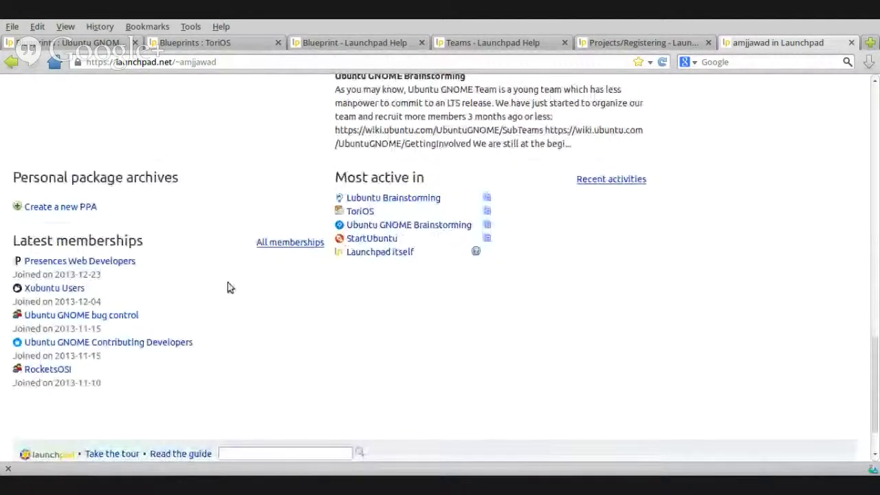
Open the profile's full list of team memberships, look through it and sort it by team
{"action": "left_click", "coordinate": [288, 247]}
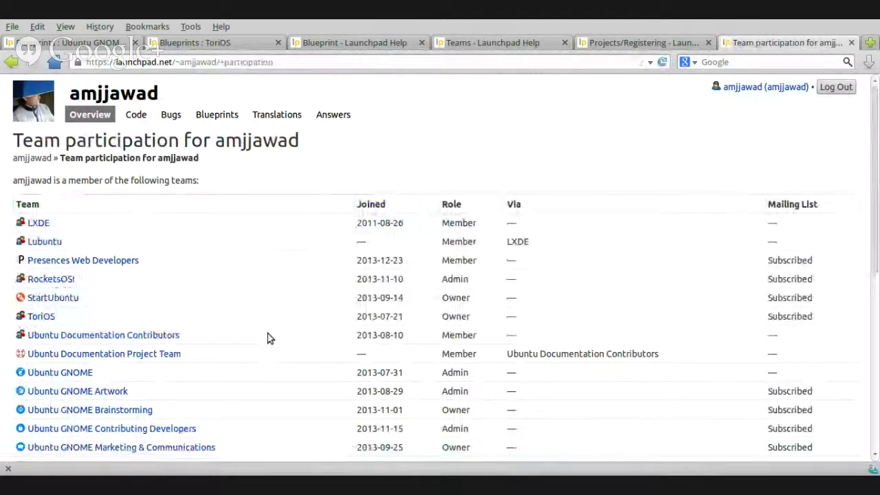
{"action": "scroll", "coordinate": [267, 333], "scroll_direction": "down", "scroll_amount": 2}
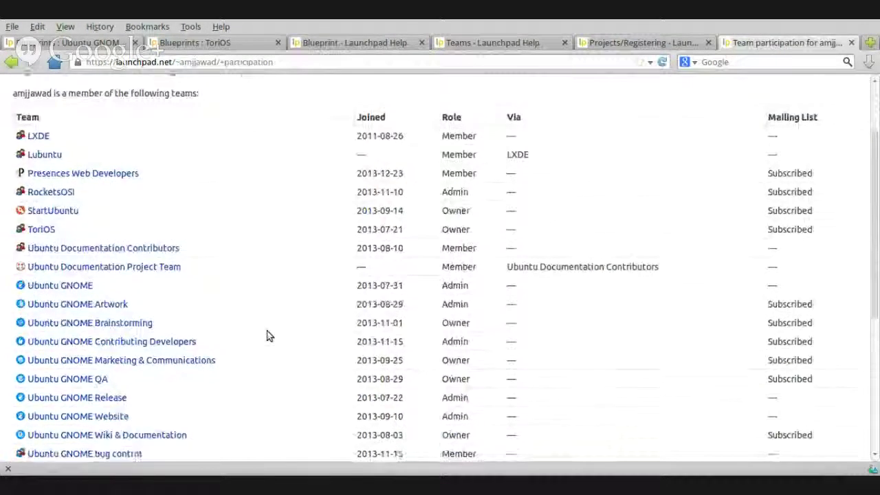
{"action": "scroll", "coordinate": [268, 336], "scroll_direction": "down", "scroll_amount": 3}
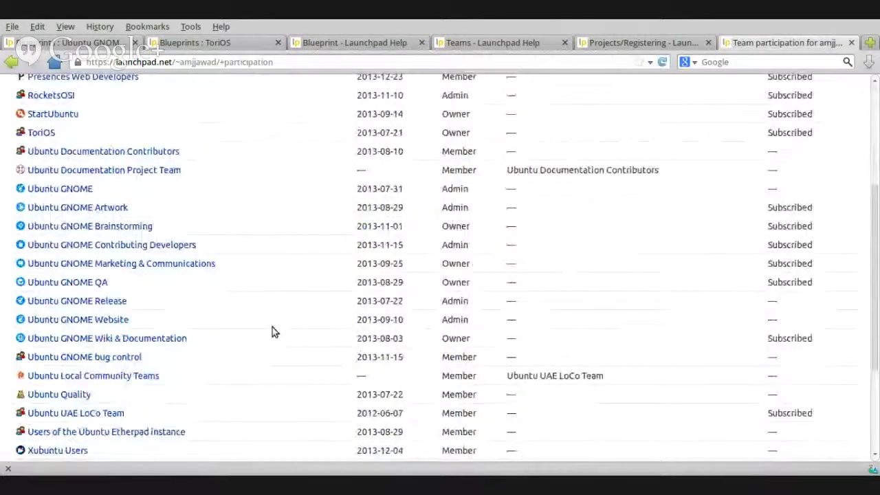
{"action": "scroll", "coordinate": [272, 330], "scroll_direction": "up", "scroll_amount": 3}
{"action": "scroll", "coordinate": [275, 323], "scroll_direction": "up", "scroll_amount": 1}
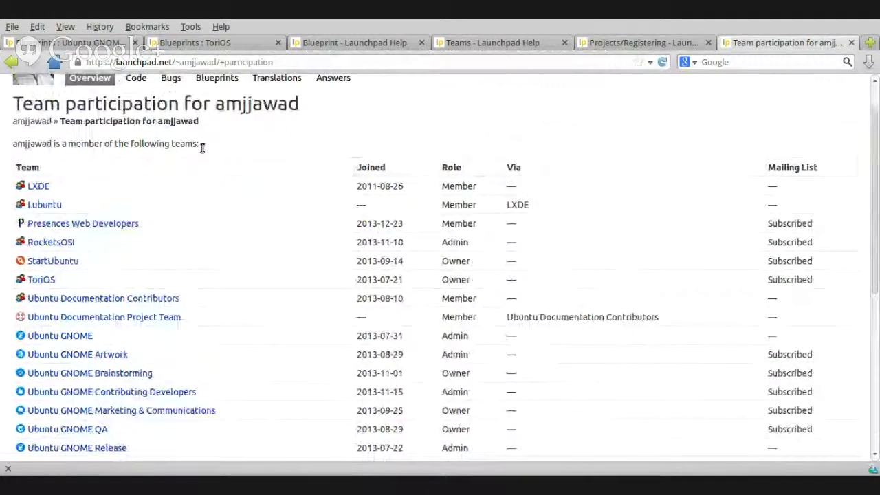
{"action": "left_click_drag", "start_coordinate": [199, 144], "coordinate": [131, 144]}
{"action": "left_click", "coordinate": [252, 168]}
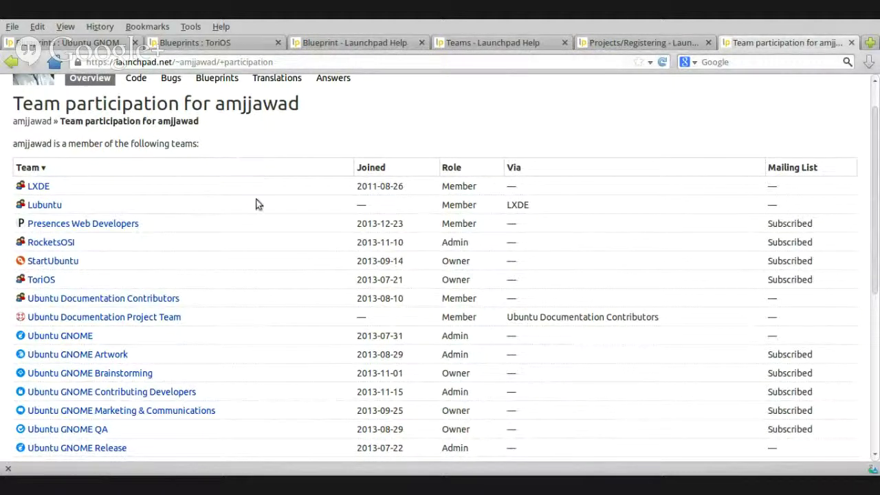
Open the ToriOS team's page from the membership list and review its description and team details
{"action": "scroll", "coordinate": [255, 220], "scroll_direction": "down", "scroll_amount": 1}
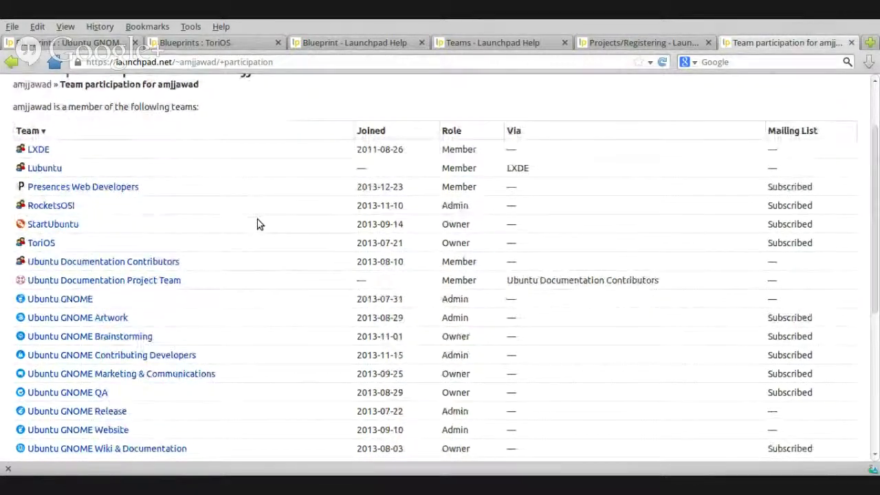
{"action": "scroll", "coordinate": [258, 219], "scroll_direction": "down", "scroll_amount": 2}
{"action": "scroll", "coordinate": [260, 217], "scroll_direction": "up", "scroll_amount": 1}
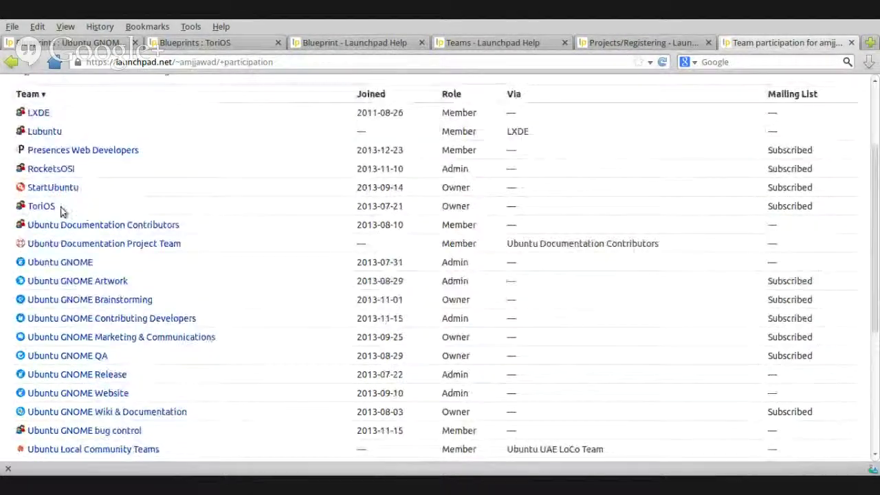
{"action": "left_click", "coordinate": [43, 207]}
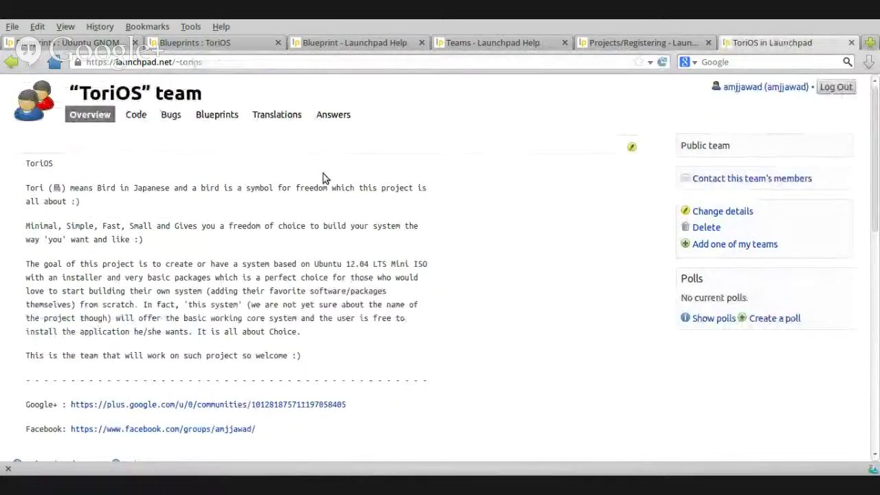
{"action": "scroll", "coordinate": [605, 261], "scroll_direction": "down", "scroll_amount": 1}
{"action": "scroll", "coordinate": [605, 263], "scroll_direction": "down", "scroll_amount": 1}
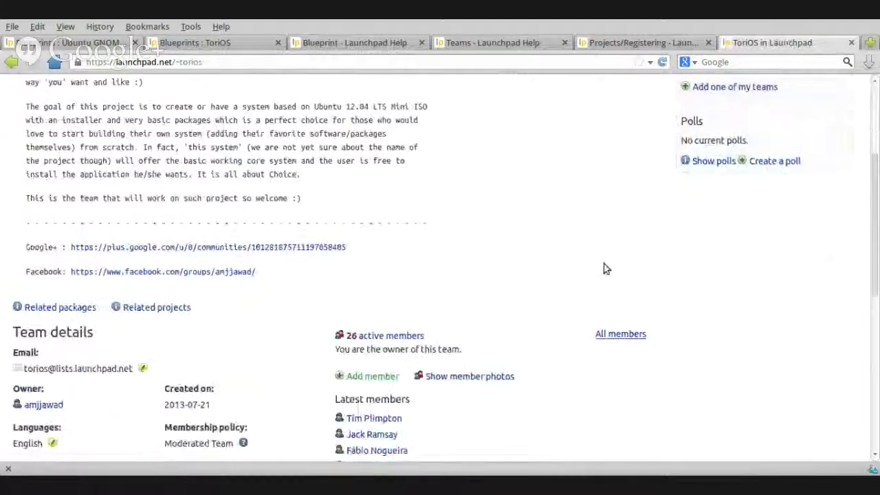
{"action": "scroll", "coordinate": [596, 275], "scroll_direction": "down", "scroll_amount": 4}
{"action": "scroll", "coordinate": [599, 275], "scroll_direction": "up", "scroll_amount": 8}
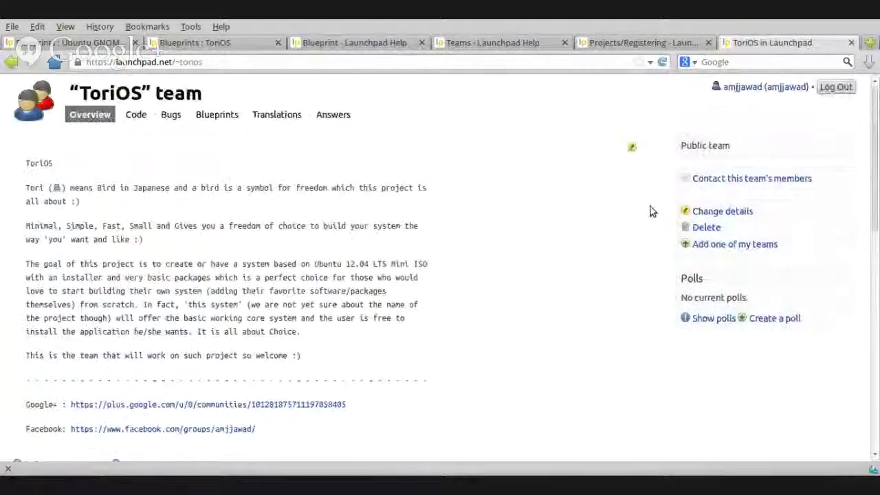
{"action": "scroll", "coordinate": [586, 218], "scroll_direction": "down", "scroll_amount": 3}
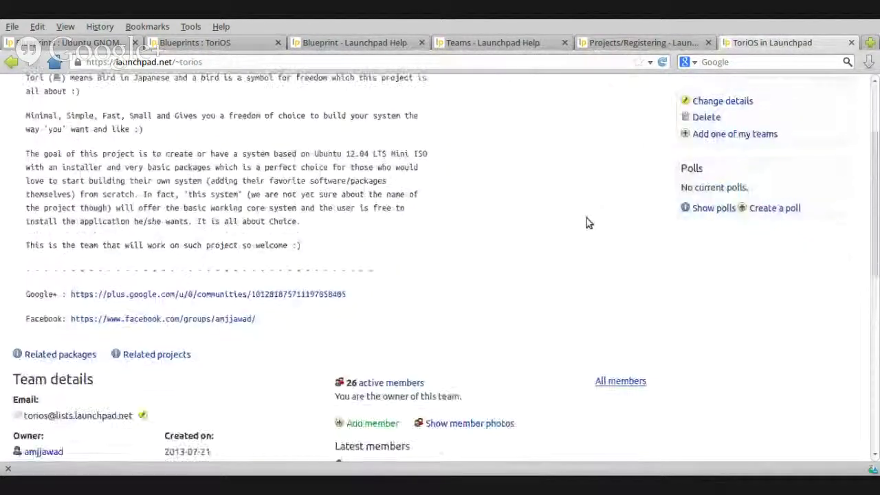
{"action": "scroll", "coordinate": [584, 223], "scroll_direction": "down", "scroll_amount": 4}
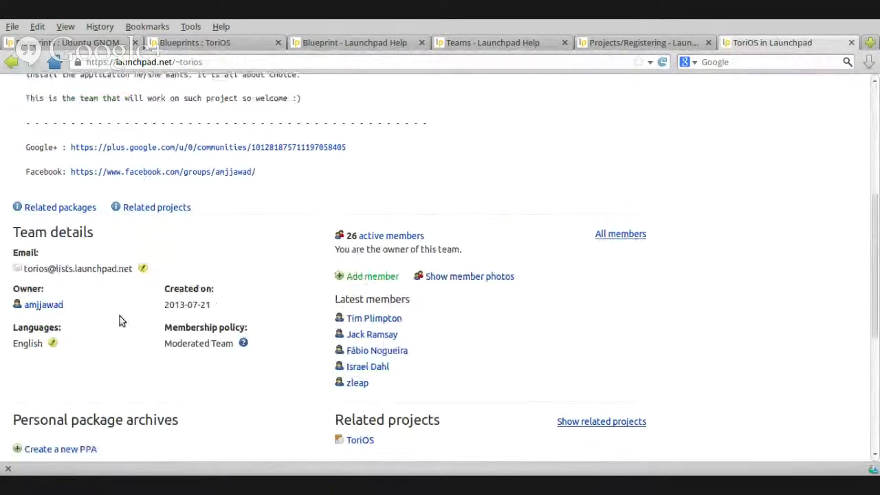
Open the ToriOS team's list of active members and look over their membership status
{"action": "left_click", "coordinate": [410, 237]}
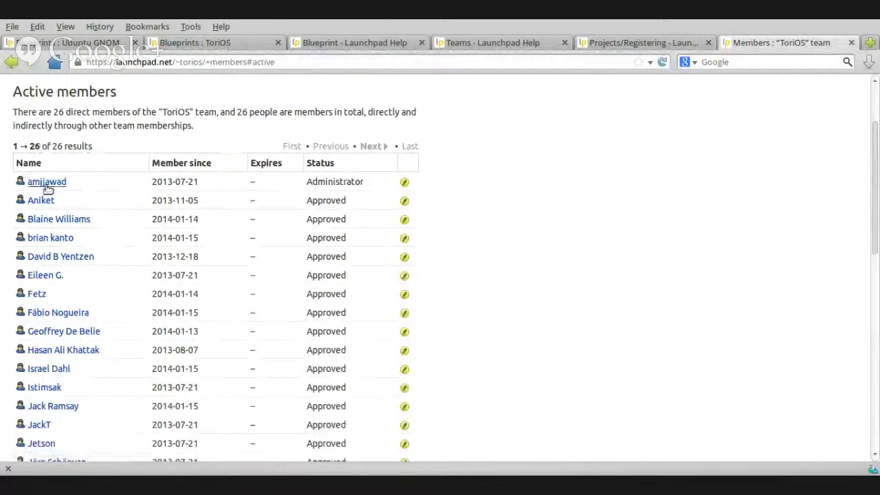
{"action": "scroll", "coordinate": [446, 244], "scroll_direction": "up", "scroll_amount": 2}
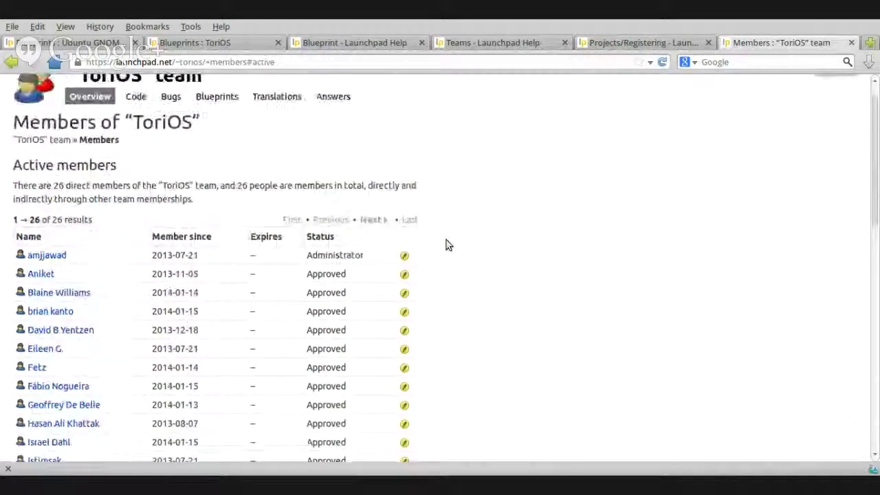
{"action": "scroll", "coordinate": [446, 246], "scroll_direction": "up", "scroll_amount": 1}
Return to the ToriOS team overview and examine its team details, related projects and mailing list sections
{"action": "left_click", "coordinate": [48, 159]}
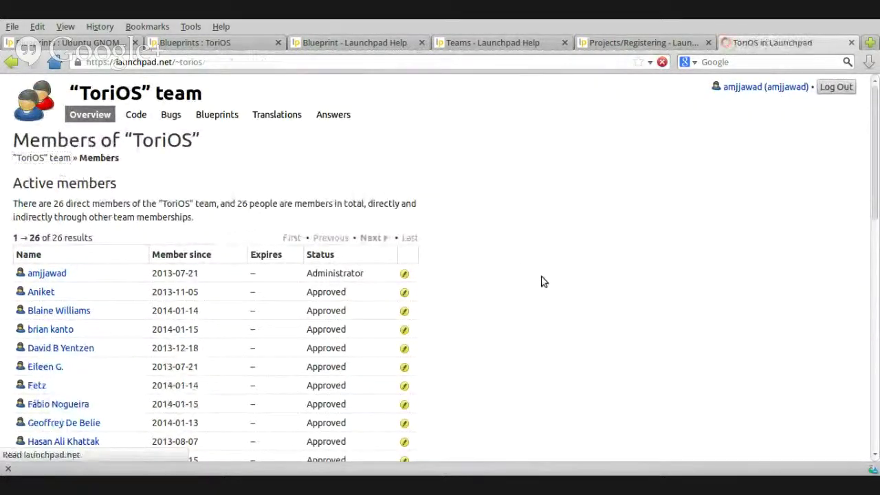
{"action": "scroll", "coordinate": [539, 278], "scroll_direction": "down", "scroll_amount": 3}
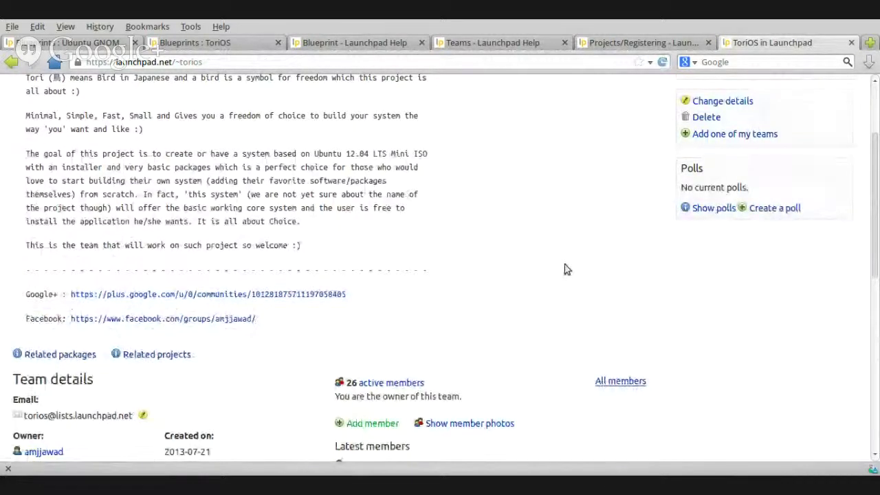
{"action": "scroll", "coordinate": [565, 258], "scroll_direction": "down", "scroll_amount": 1}
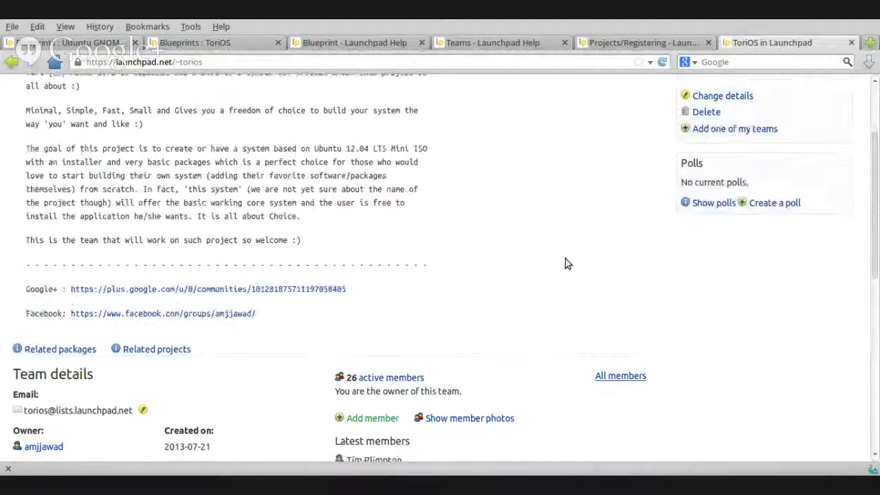
{"action": "scroll", "coordinate": [565, 259], "scroll_direction": "down", "scroll_amount": 7}
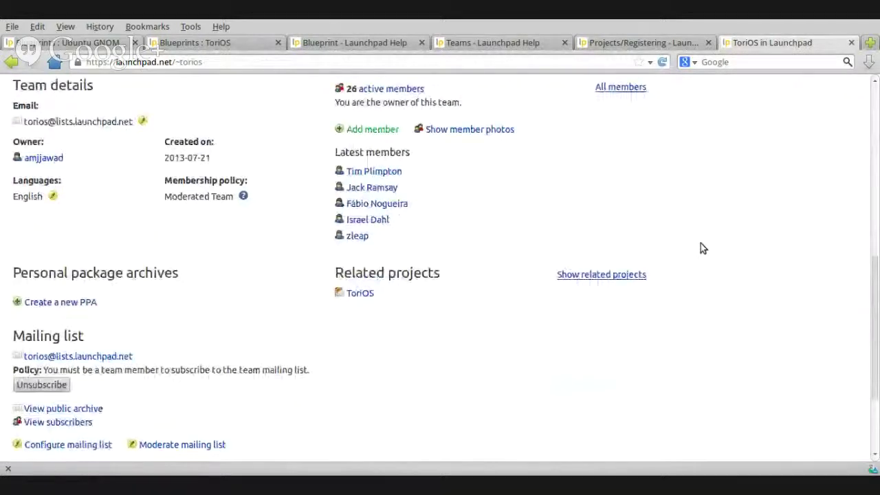
Highlight the team's related projects section and open the ToriOS project from it
{"action": "left_click_drag", "start_coordinate": [449, 273], "coordinate": [333, 274]}
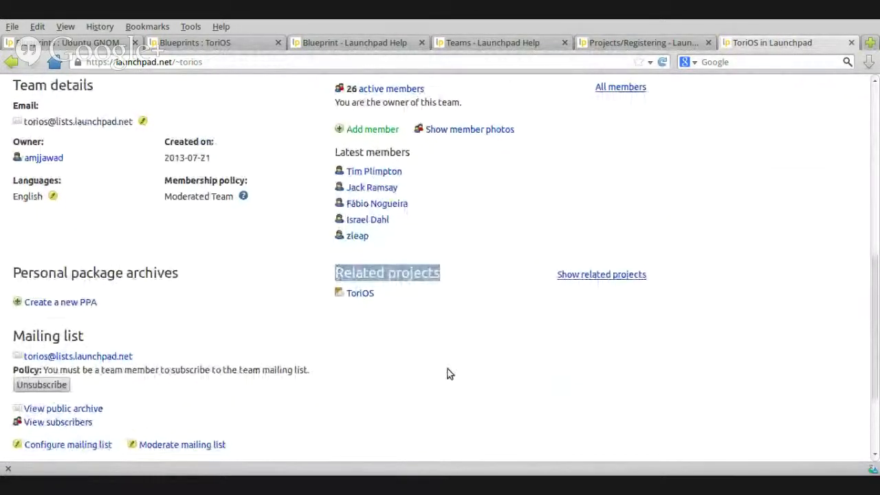
{"action": "left_click", "coordinate": [401, 335]}
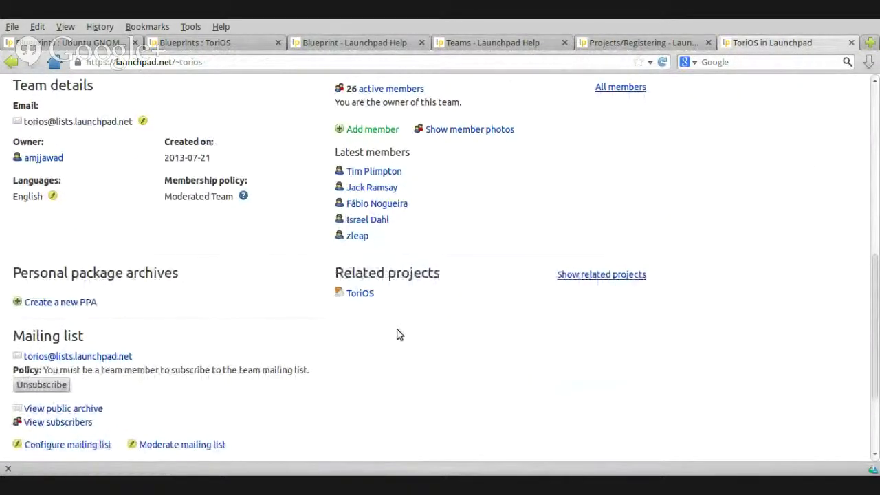
{"action": "left_click", "coordinate": [353, 295]}
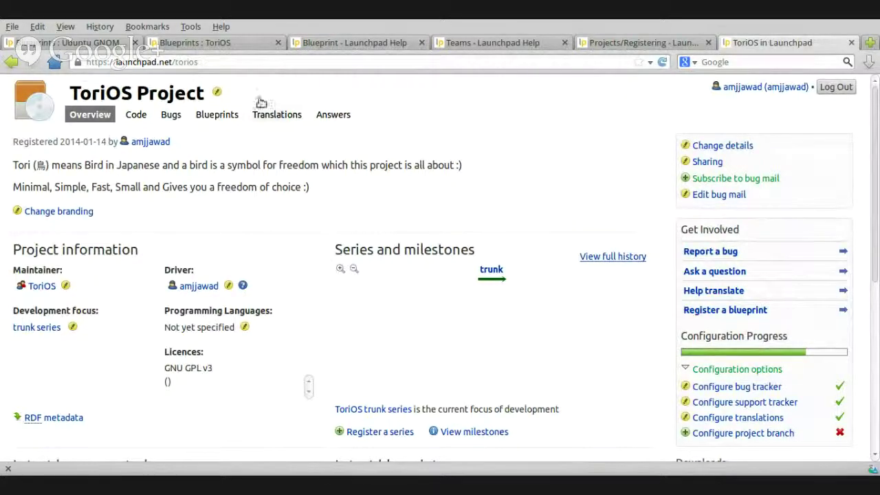
Check the already opened ToriOS blueprints page, return to the project overview and look over its latest blueprints
{"action": "left_click", "coordinate": [227, 42]}
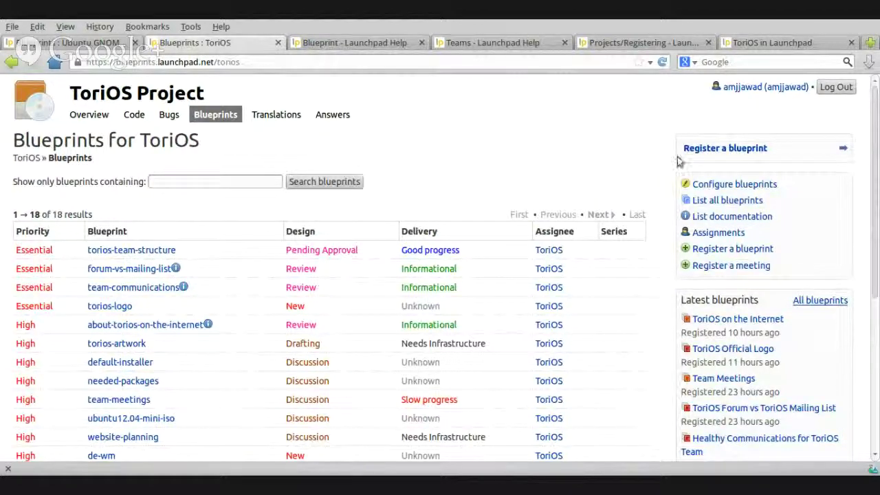
{"action": "left_click", "coordinate": [801, 45]}
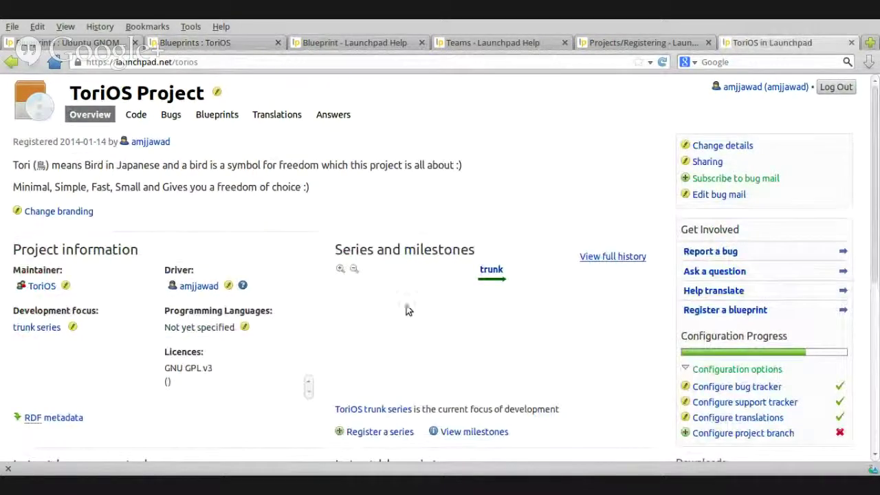
{"action": "scroll", "coordinate": [393, 310], "scroll_direction": "down", "scroll_amount": 1}
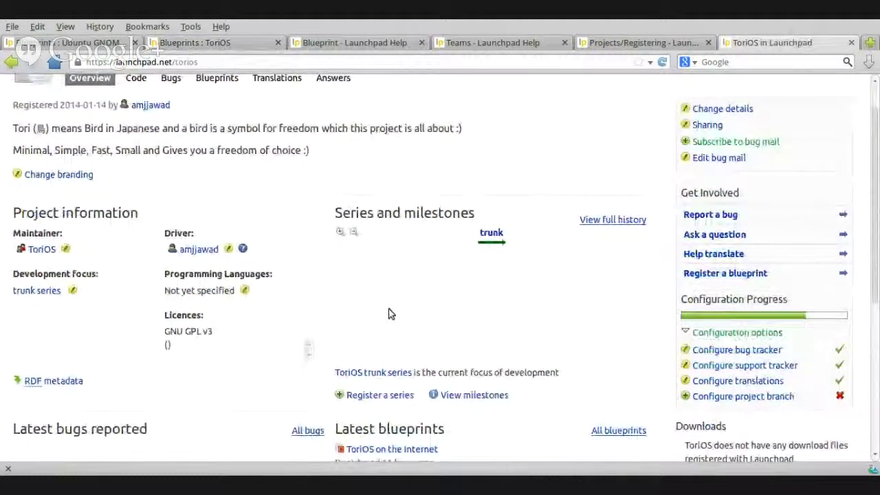
{"action": "scroll", "coordinate": [395, 311], "scroll_direction": "down", "scroll_amount": 2}
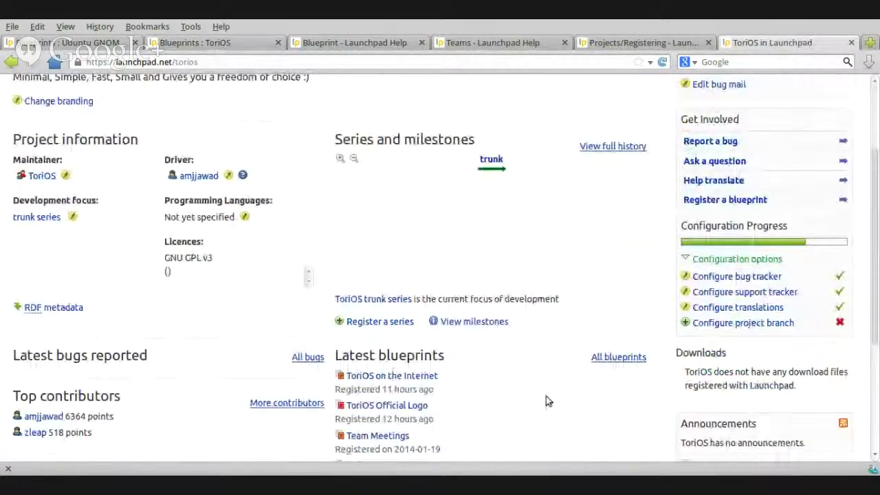
{"action": "scroll", "coordinate": [546, 401], "scroll_direction": "up", "scroll_amount": 3}
{"action": "scroll", "coordinate": [543, 374], "scroll_direction": "down", "scroll_amount": 6}
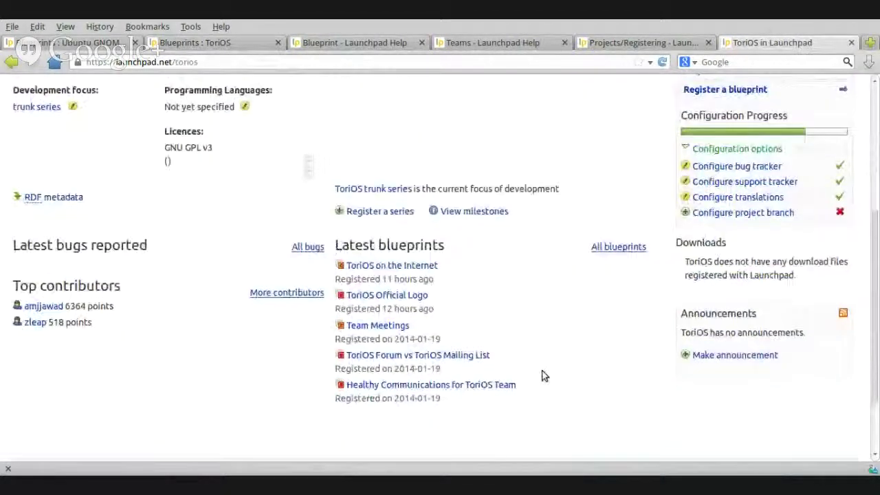
{"action": "mouse_move", "coordinate": [462, 284]}
{"action": "left_mouse_down"}
{"action": "mouse_move", "coordinate": [422, 243]}
{"action": "mouse_move", "coordinate": [465, 283]}
{"action": "left_mouse_up"}
{"action": "left_click", "coordinate": [616, 317]}
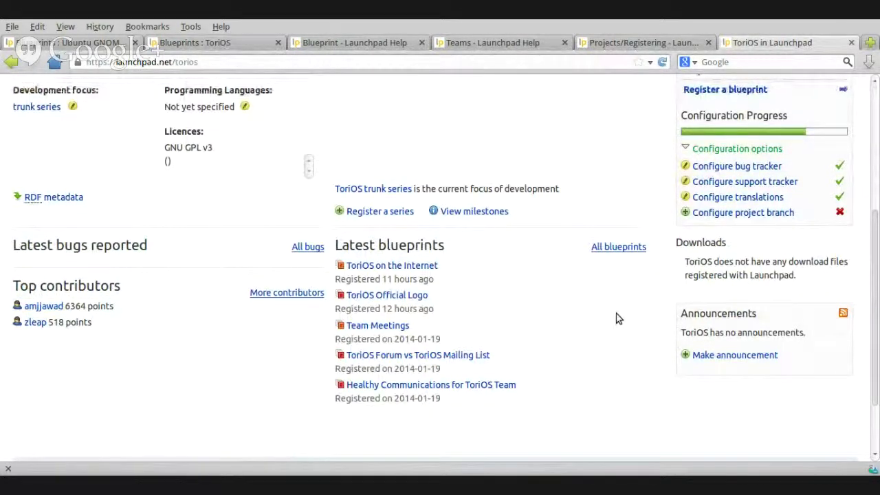
Open all ToriOS blueprints from the project overview and look over the same list in the earlier blueprints tab
{"action": "left_click", "coordinate": [616, 248]}
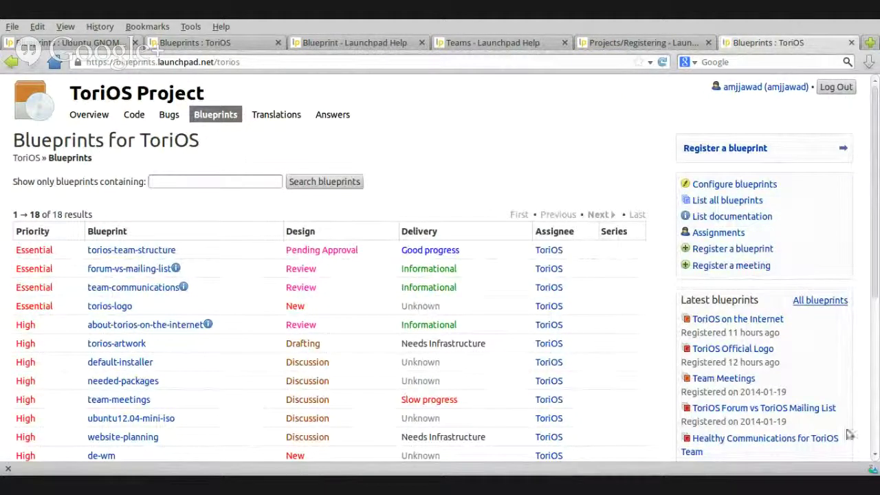
{"action": "left_click", "coordinate": [220, 43]}
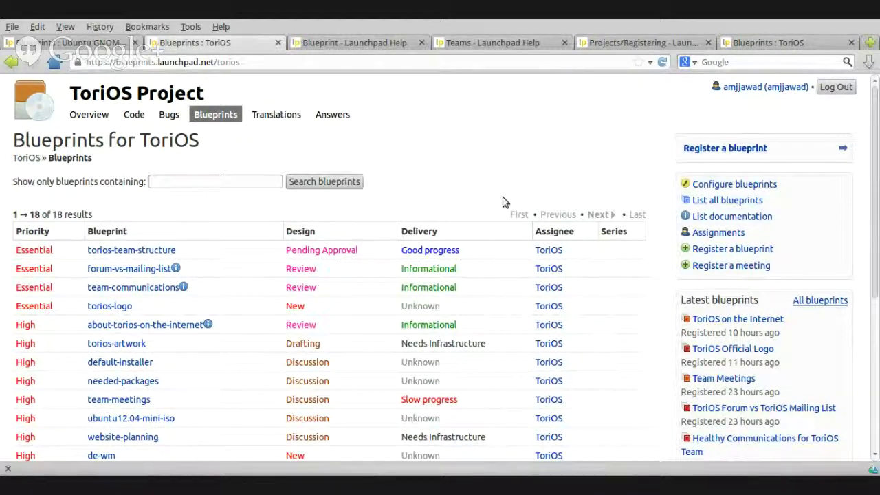
{"action": "scroll", "coordinate": [550, 217], "scroll_direction": "down", "scroll_amount": 1}
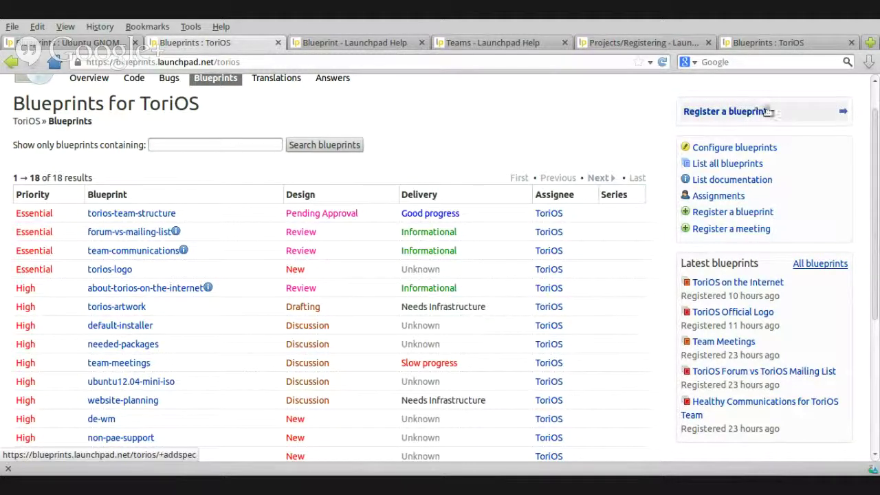
{"action": "scroll", "coordinate": [610, 140], "scroll_direction": "up", "scroll_amount": 1}
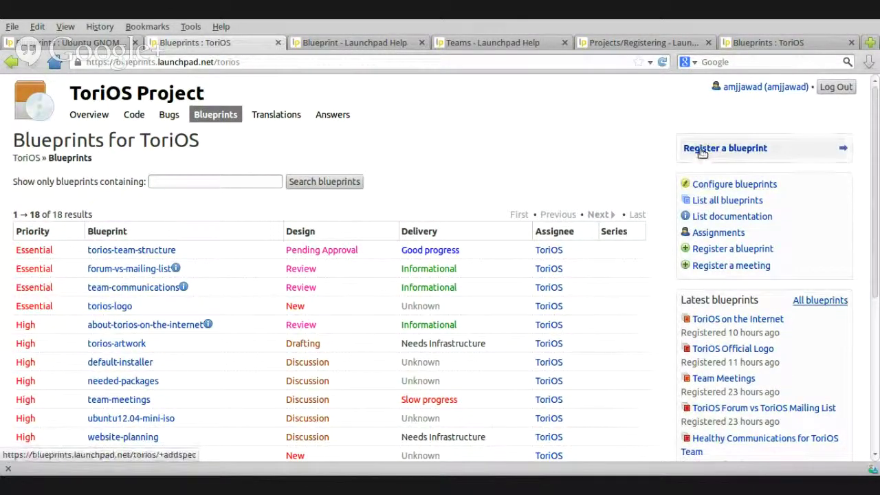
Start registering a new blueprint for ToriOS and enter "sample" as its name
{"action": "left_click", "coordinate": [701, 152]}
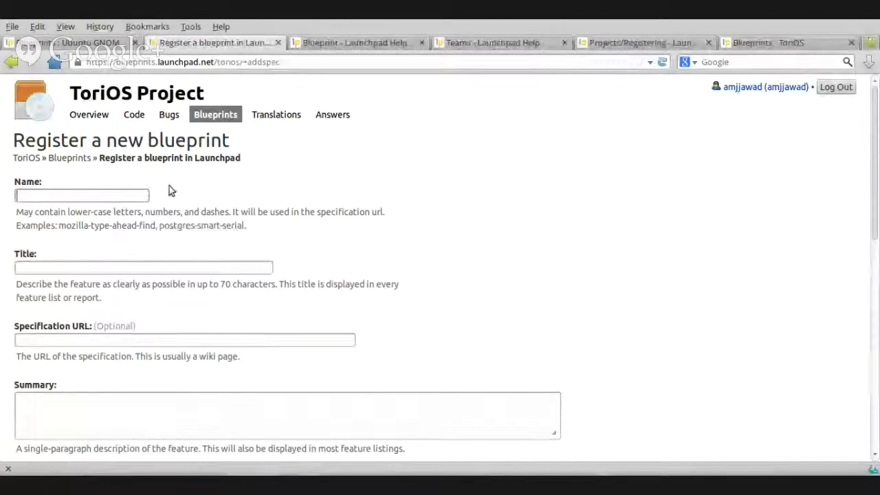
{"action": "type", "text": "samp"}
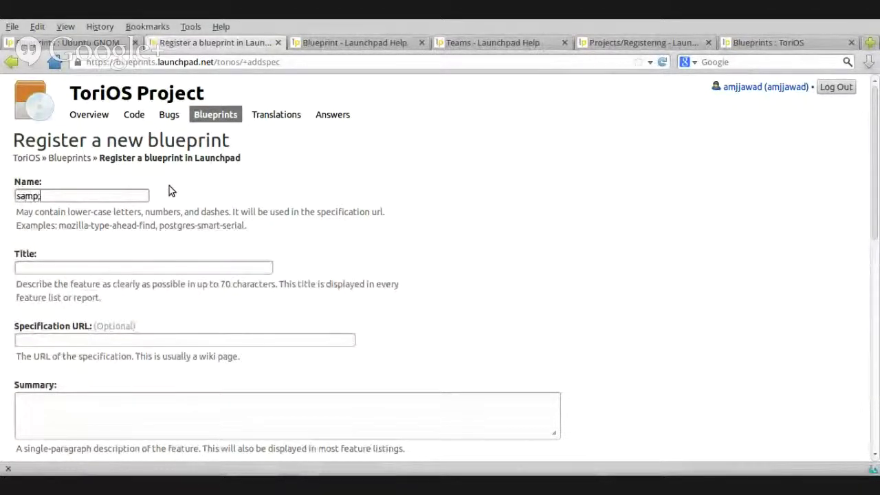
{"action": "key", "text": "BackSpace"}
{"action": "key", "text": "BackSpace"}
{"action": "key", "text": "BackSpace"}
{"action": "key", "text": "BackSpace"}
{"action": "type", "text": "s"}
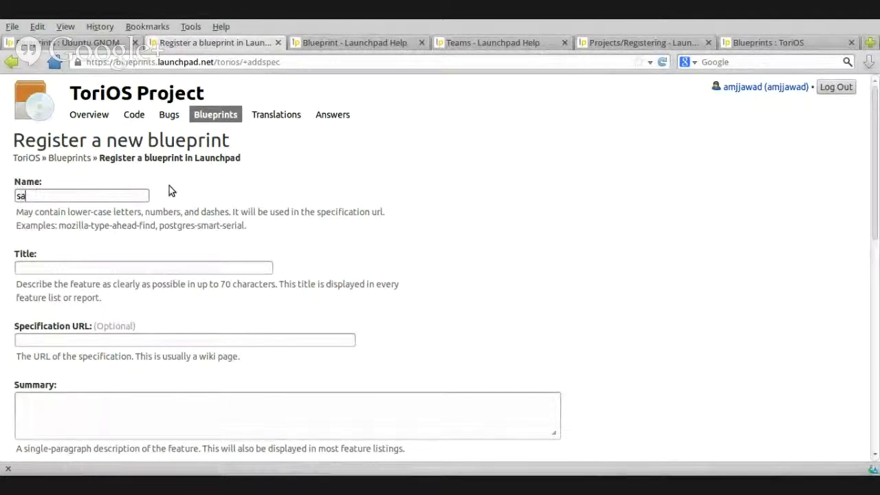
{"action": "type", "text": "sa"}
{"action": "type", "text": "sample"}
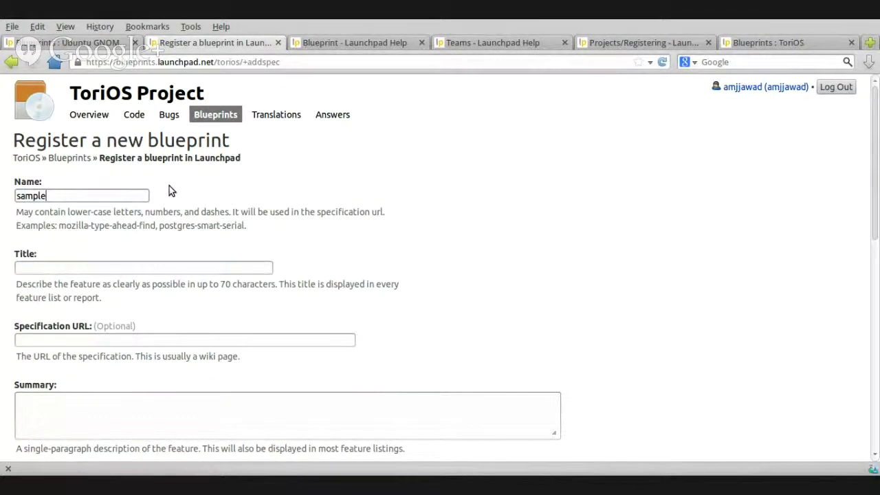
Point out the blueprint's name and the page address, and place the cursor in the empty Title field
{"action": "key", "text": "Tab"}
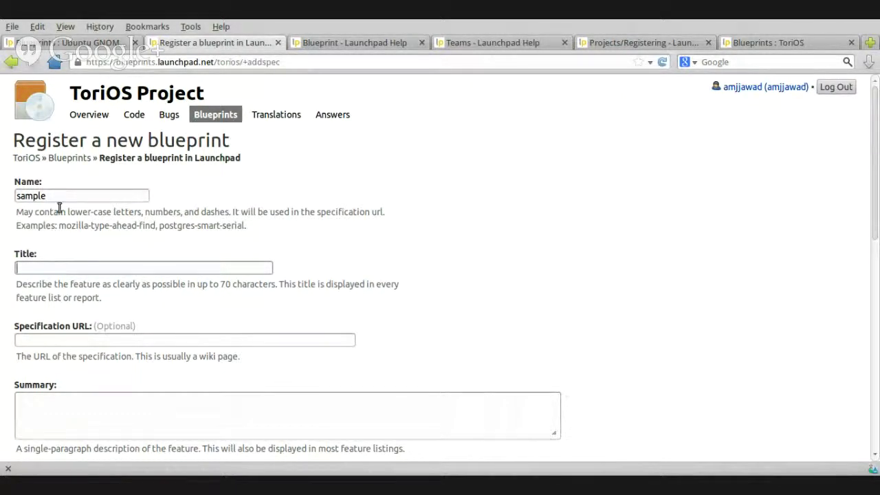
{"action": "double_click", "coordinate": [27, 196]}
{"action": "left_click", "coordinate": [288, 62]}
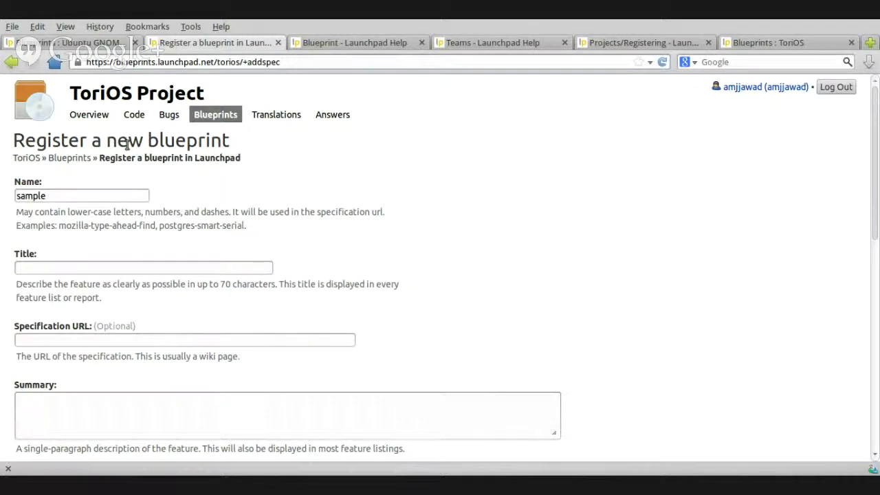
{"action": "left_click", "coordinate": [77, 272]}
{"action": "left_click", "coordinate": [72, 269]}
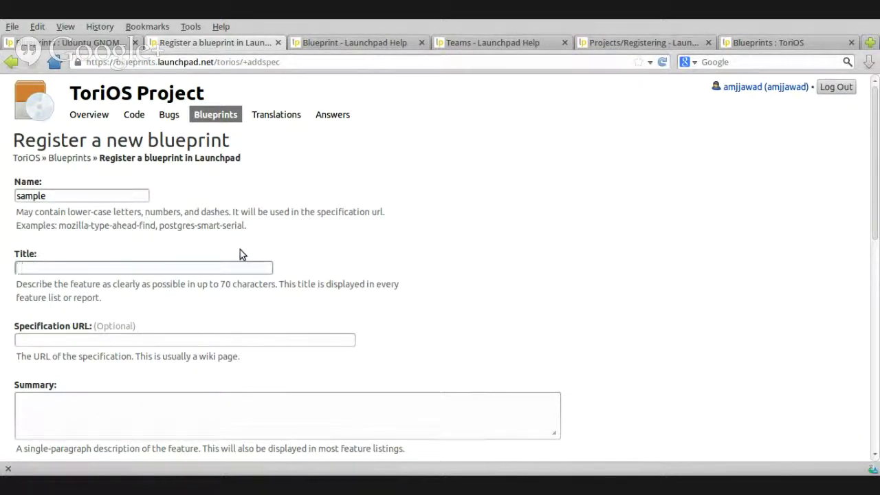
{"action": "type", "text": "This is just a test"}
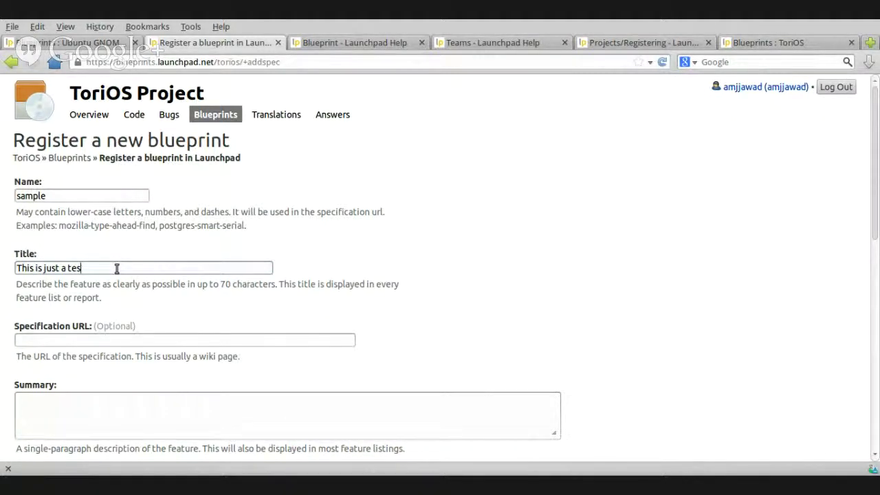
{"action": "key", "text": "BackSpace"}
{"action": "key", "text": "BackSpace"}
{"action": "key", "text": "BackSpace"}
{"action": "key", "text": "BackSpace"}
{"action": "key", "text": "BackSpace"}
{"action": "key", "text": "BackSpace"}
{"action": "key", "text": "BackSpace"}
Enter "Sample Blueprints" as the blueprint's title
{"action": "type", "text": "Sam"}
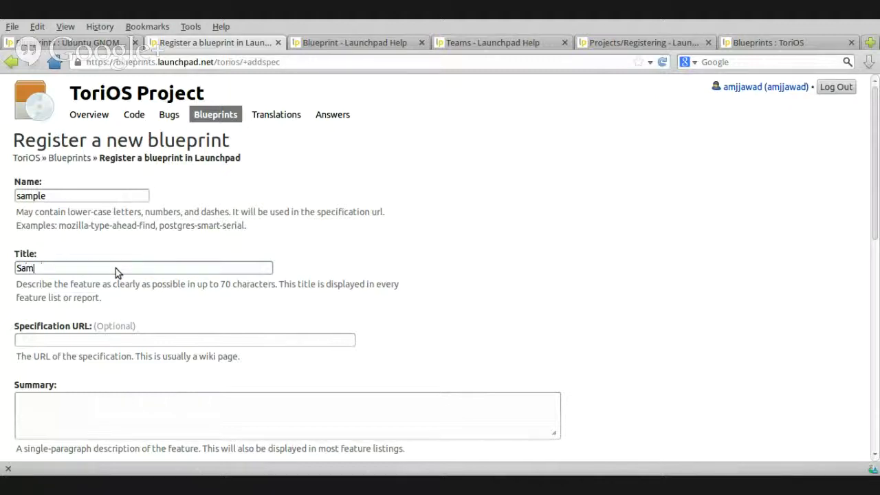
{"action": "type", "text": "ple Bliepprints"}
{"action": "key", "text": "BackSpace"}
{"action": "key", "text": "BackSpace"}
{"action": "key", "text": "BackSpace"}
{"action": "key", "text": "BackSpace"}
{"action": "type", "text": "onts"}
{"action": "key", "text": "Tab"}
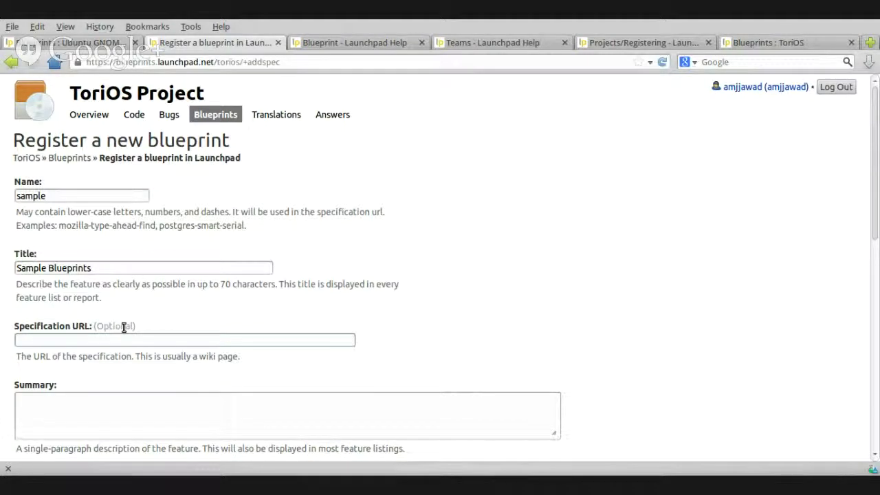
Leave the specification URL empty and enter the summary "This is a sample blueprint for youtube howto"
{"action": "scroll", "coordinate": [117, 325], "scroll_direction": "down", "scroll_amount": 1}
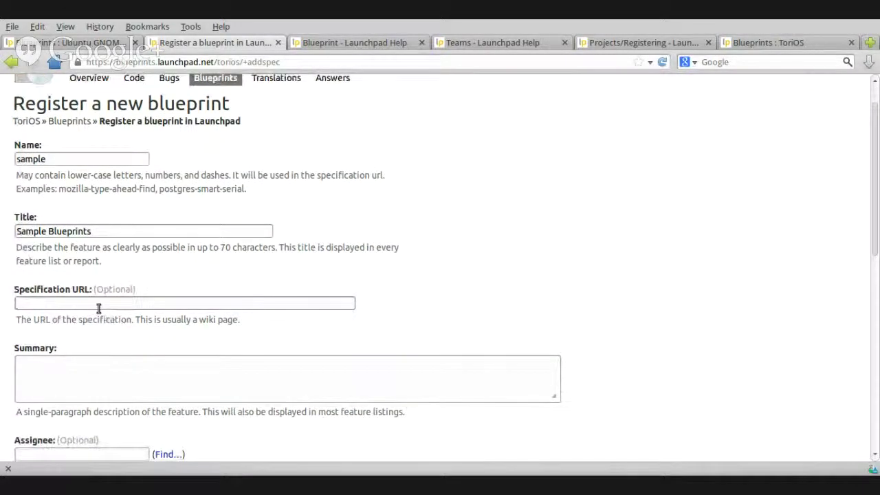
{"action": "left_click", "coordinate": [85, 367]}
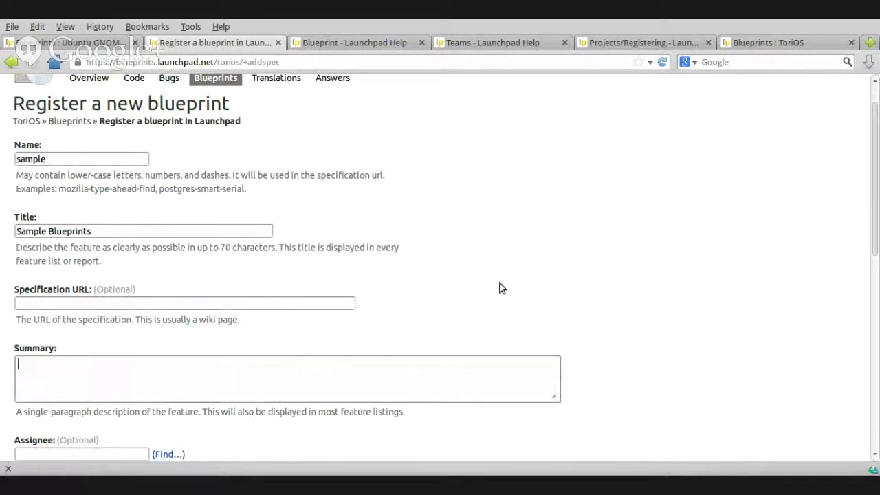
{"action": "type", "text": "This is a smap"}
{"action": "key", "text": "BackSpace"}
{"action": "key", "text": "BackSpace"}
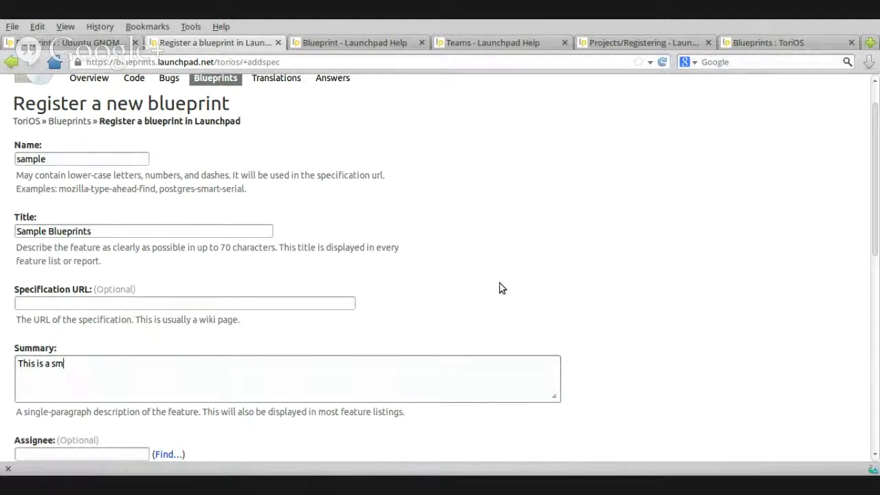
{"action": "type", "text": "ple"}
{"action": "key", "text": "BackSpace"}
{"action": "type", "text": "ample blueprint for youtube"}
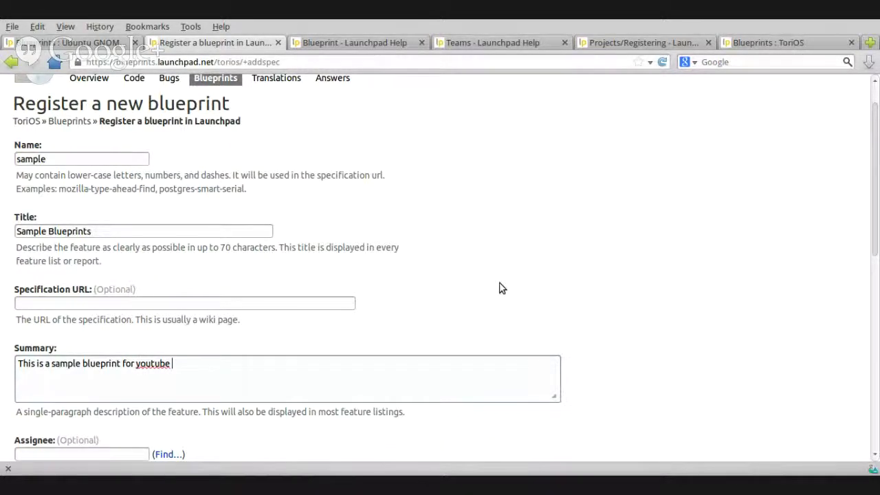
{"action": "type", "text": " howto"}
Review the registration form, from the entered name, title and summary to the assignee, drafter, approver, definition status and sprint fields
{"action": "scroll", "coordinate": [363, 312], "scroll_direction": "down", "scroll_amount": 5}
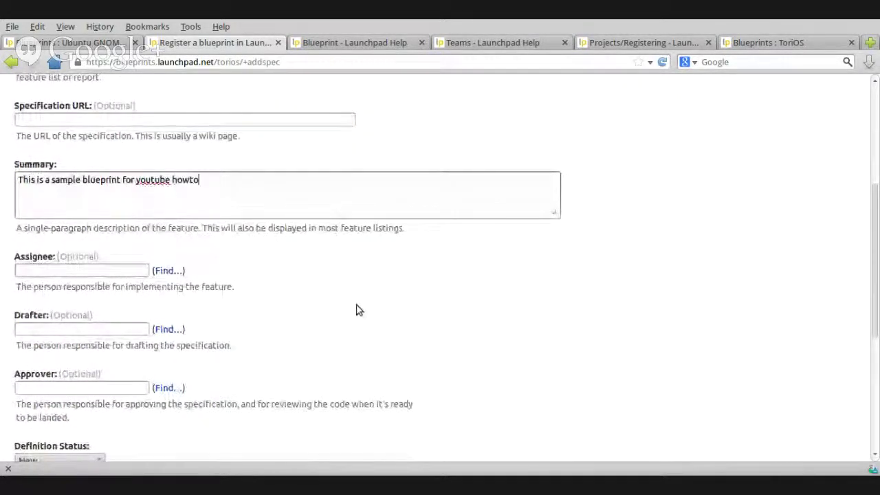
{"action": "scroll", "coordinate": [429, 305], "scroll_direction": "up", "scroll_amount": 6}
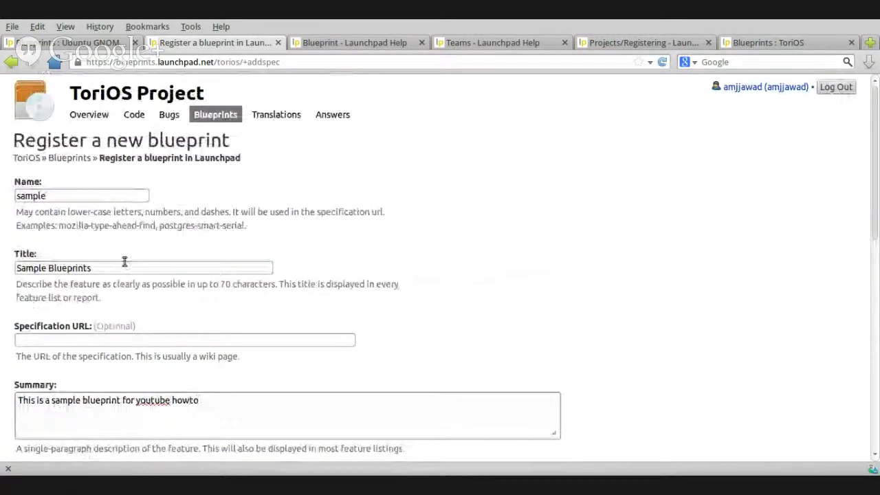
{"action": "scroll", "coordinate": [130, 266], "scroll_direction": "down", "scroll_amount": 2}
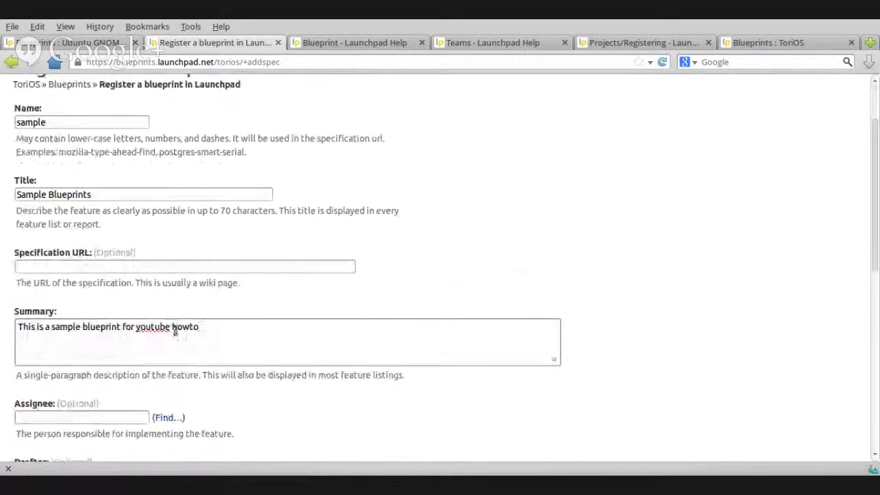
{"action": "scroll", "coordinate": [184, 332], "scroll_direction": "down", "scroll_amount": 7}
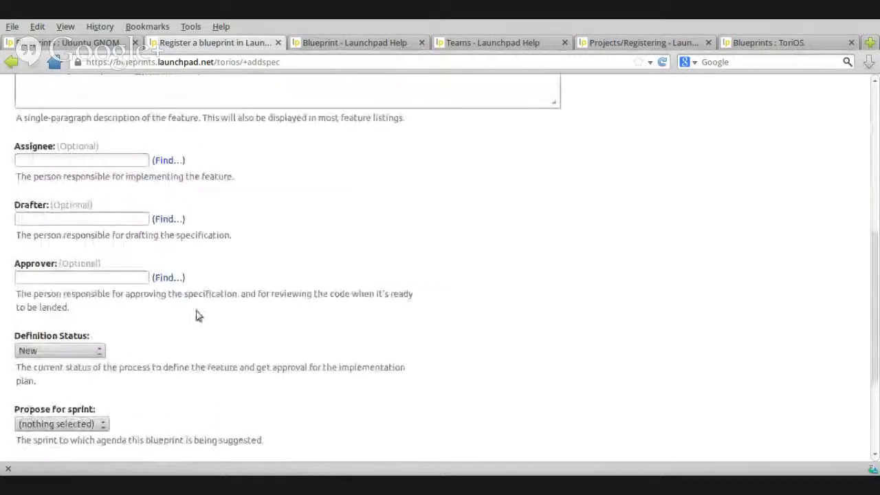
{"action": "scroll", "coordinate": [197, 314], "scroll_direction": "down", "scroll_amount": 4}
{"action": "scroll", "coordinate": [196, 314], "scroll_direction": "up", "scroll_amount": 4}
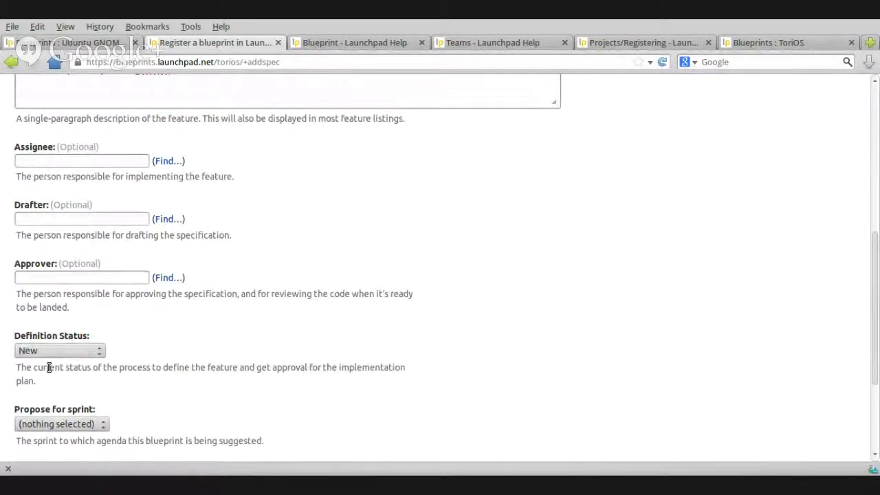
{"action": "scroll", "coordinate": [116, 410], "scroll_direction": "down", "scroll_amount": 2}
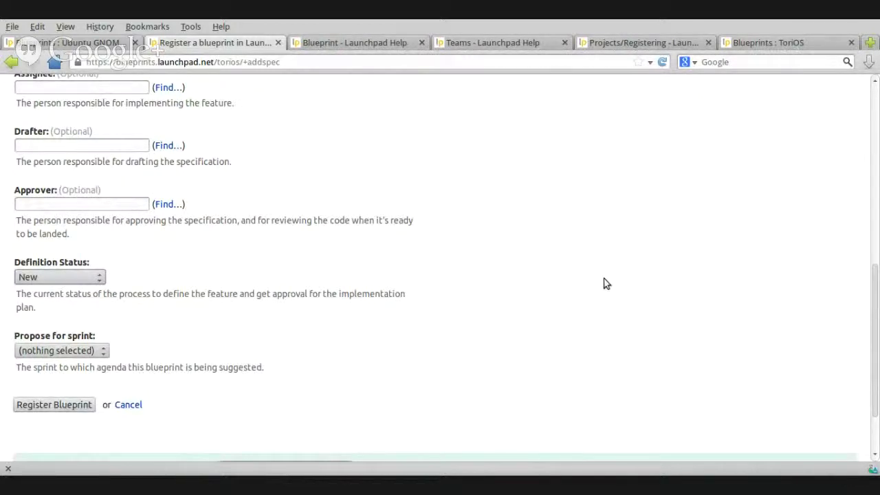
{"action": "scroll", "coordinate": [607, 288], "scroll_direction": "up", "scroll_amount": 10}
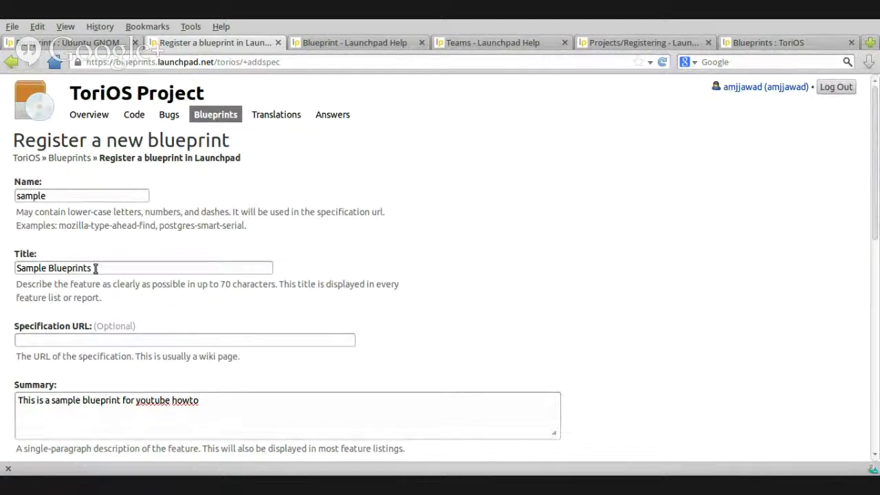
{"action": "scroll", "coordinate": [304, 375], "scroll_direction": "down", "scroll_amount": 8}
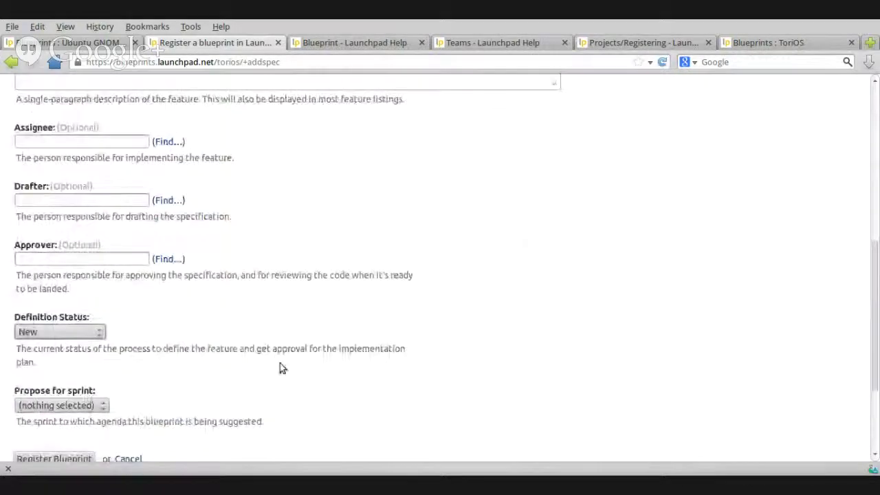
Check the completed form from the name to the sprint field, and register the sample blueprint for ToriOS
{"action": "scroll", "coordinate": [280, 363], "scroll_direction": "down", "scroll_amount": 3}
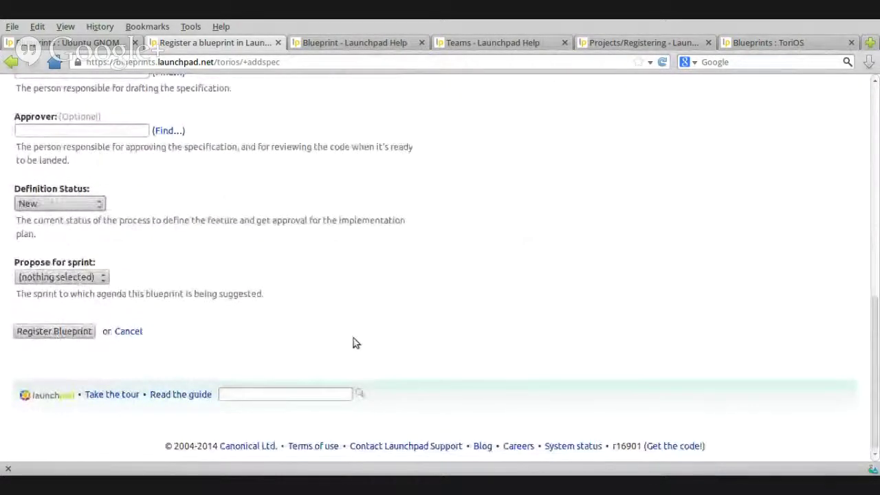
{"action": "scroll", "coordinate": [353, 342], "scroll_direction": "up", "scroll_amount": 11}
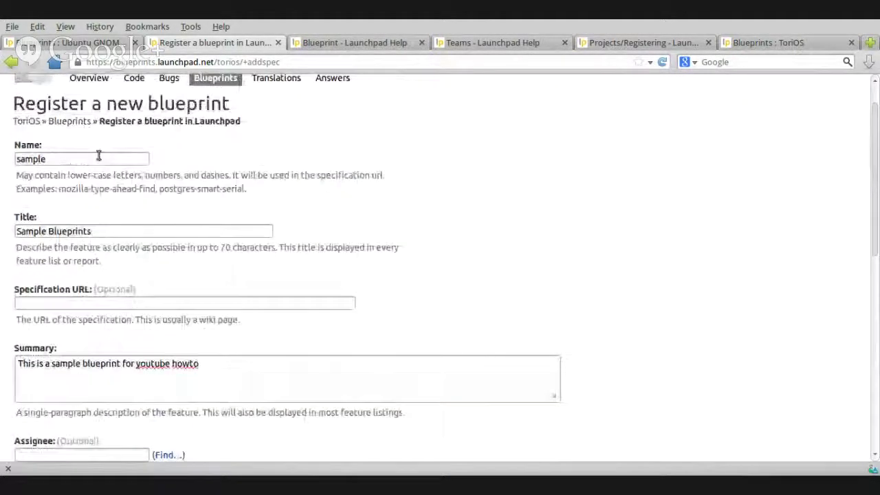
{"action": "scroll", "coordinate": [96, 368], "scroll_direction": "down", "scroll_amount": 3}
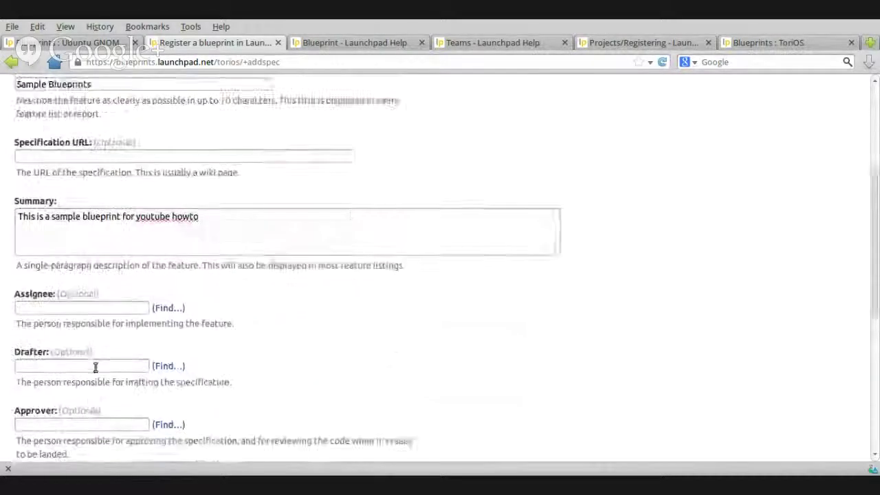
{"action": "scroll", "coordinate": [96, 368], "scroll_direction": "down", "scroll_amount": 6}
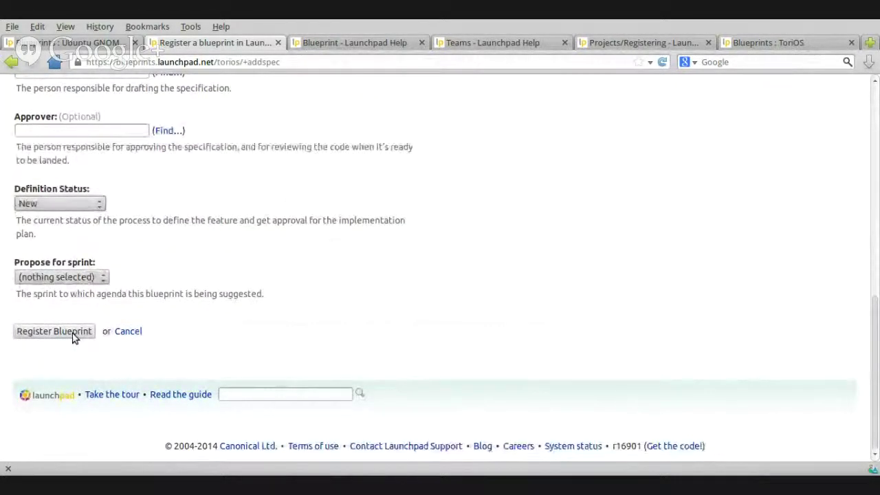
{"action": "left_click", "coordinate": [74, 335]}
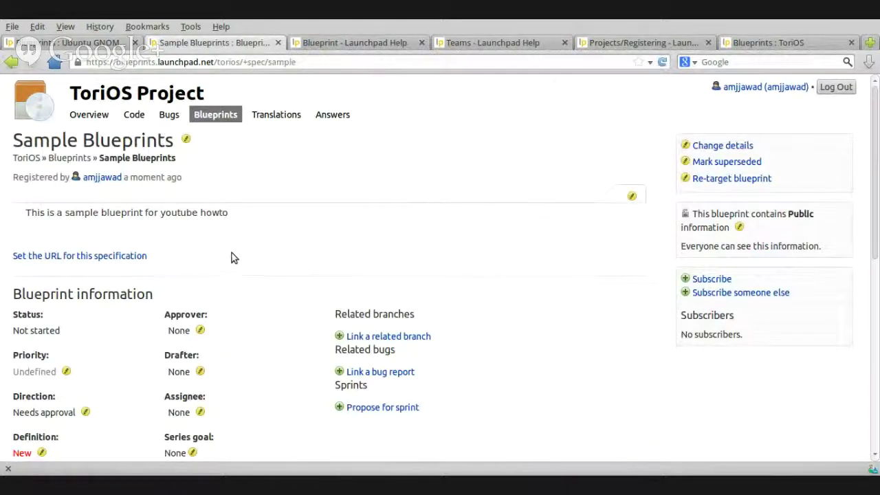
Return to the ToriOS blueprints list, find the new "sample" entry and open it
{"action": "left_click", "coordinate": [67, 163]}
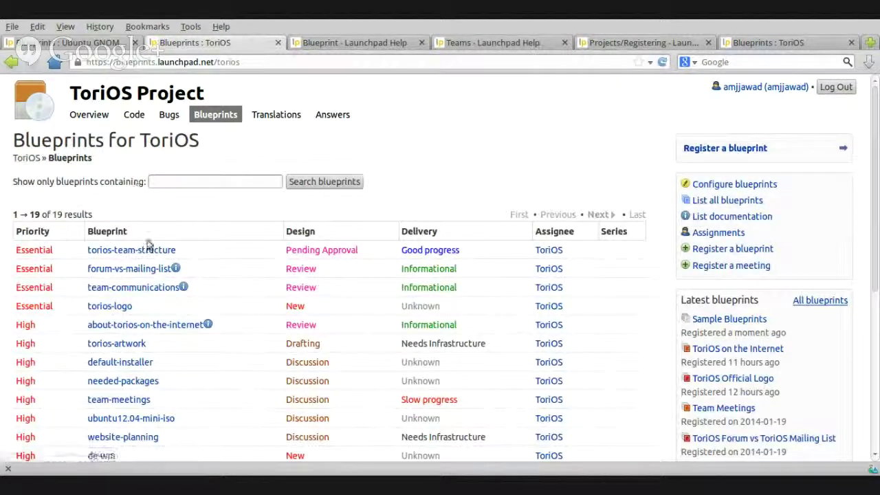
{"action": "scroll", "coordinate": [143, 246], "scroll_direction": "down", "scroll_amount": 2}
{"action": "scroll", "coordinate": [144, 242], "scroll_direction": "down", "scroll_amount": 5}
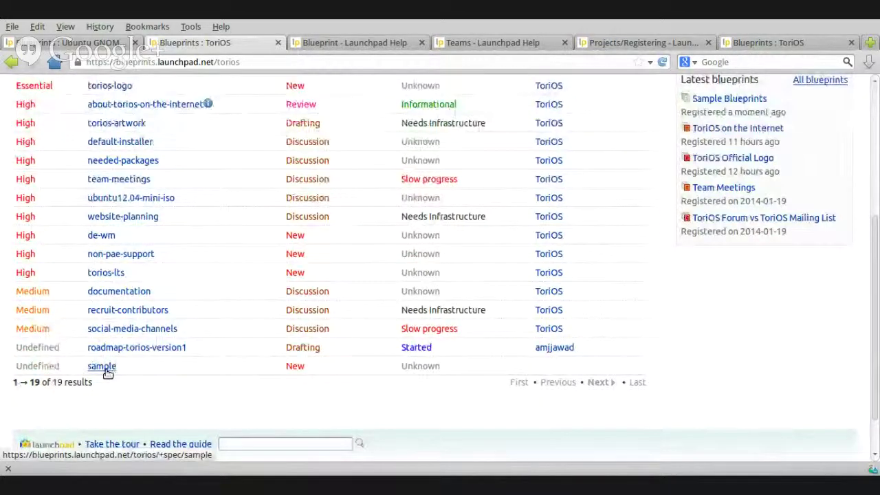
{"action": "left_click", "coordinate": [103, 366]}
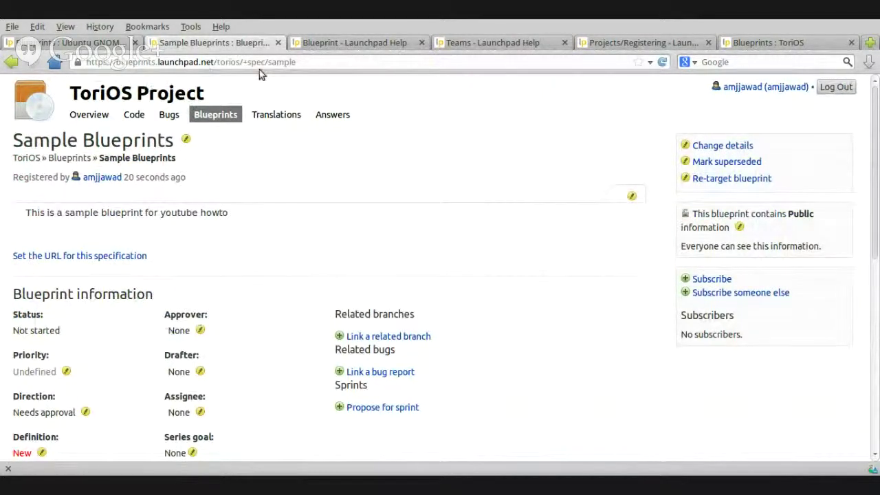
Point out the page address and the blueprint's title, and open the title for inline editing, cancelling the edit
{"action": "left_click", "coordinate": [277, 63]}
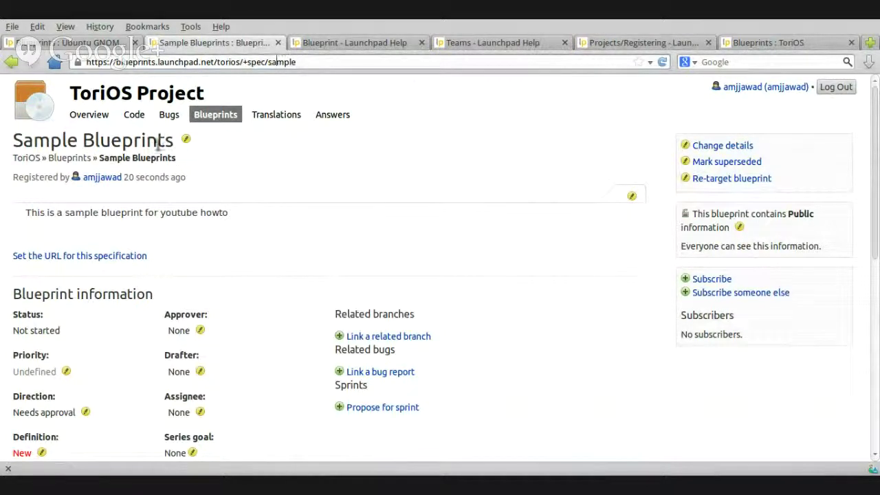
{"action": "left_click_drag", "start_coordinate": [14, 141], "coordinate": [206, 147]}
{"action": "left_click", "coordinate": [187, 140]}
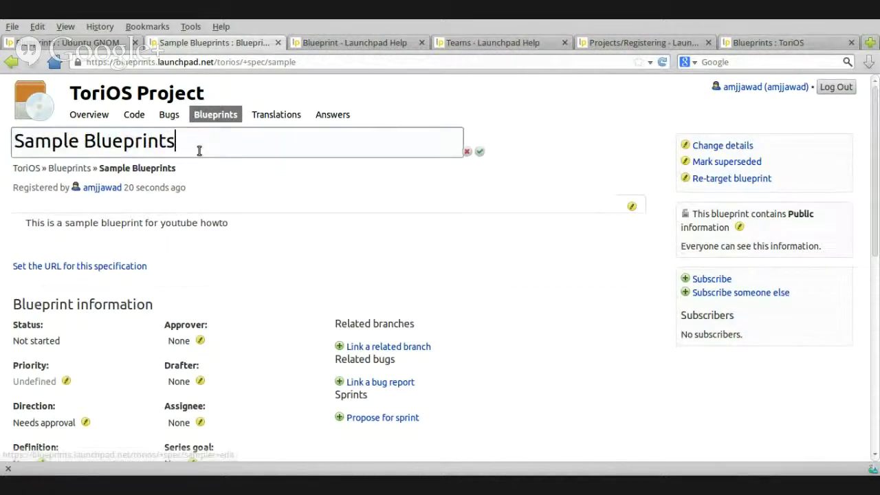
{"action": "left_click", "coordinate": [465, 150]}
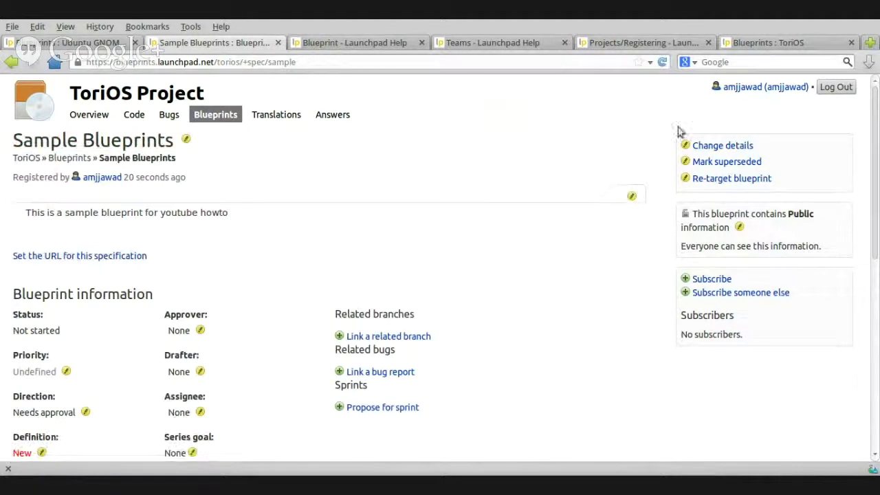
View the Name field in the blueprint's Change details form, and return to the blueprint page
{"action": "left_click", "coordinate": [727, 146]}
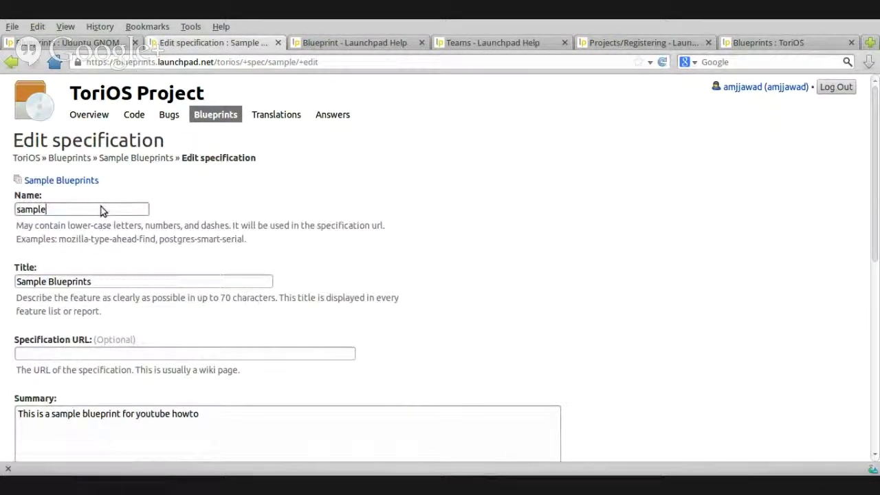
{"action": "left_click", "coordinate": [291, 190]}
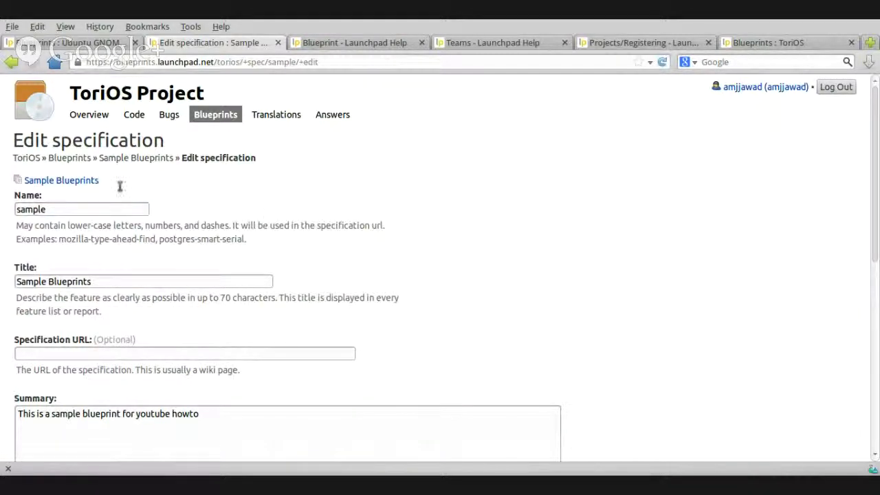
{"action": "left_click", "coordinate": [19, 66]}
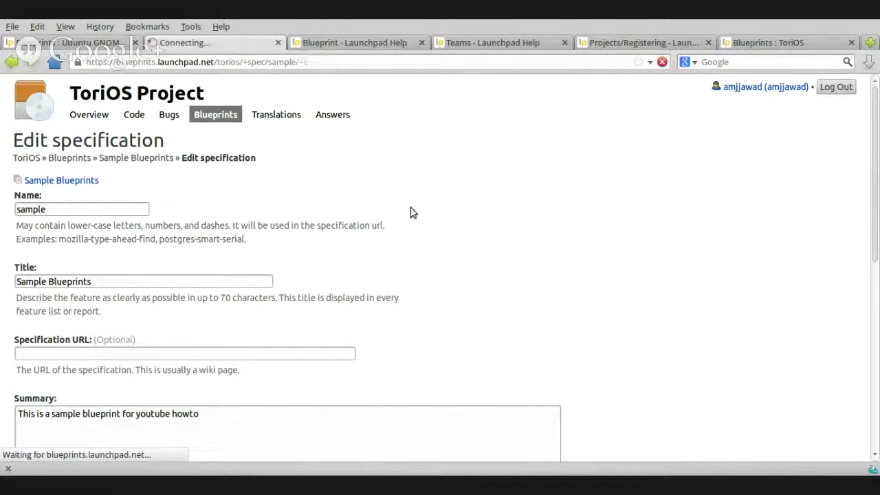
Examine the sample blueprint's page from its status and people fields to the Whiteboard and Work Items sections
{"action": "scroll", "coordinate": [349, 219], "scroll_direction": "down", "scroll_amount": 2}
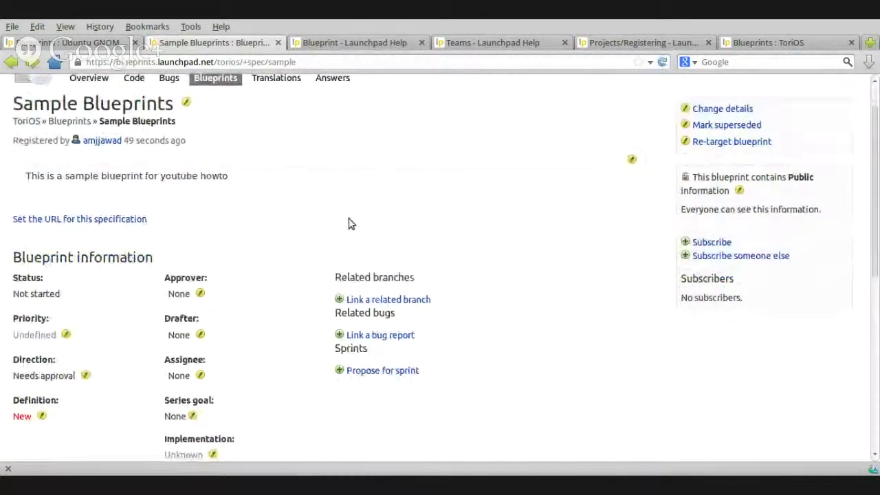
{"action": "scroll", "coordinate": [349, 219], "scroll_direction": "down", "scroll_amount": 1}
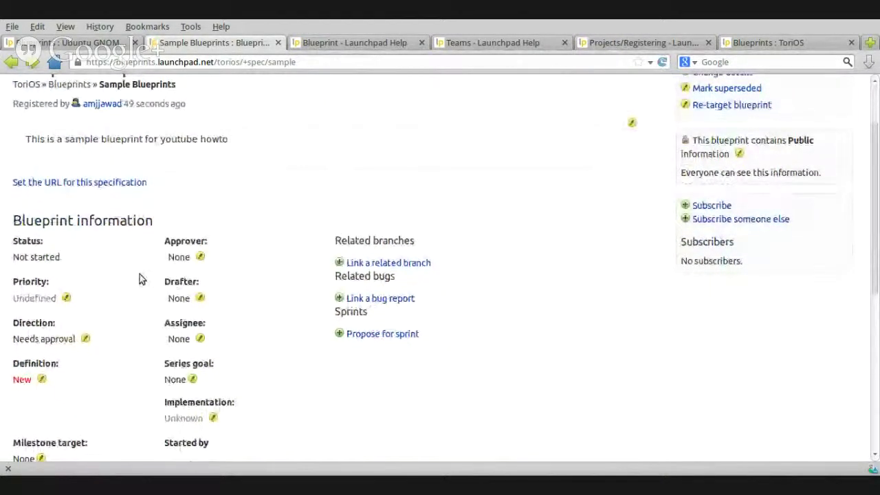
{"action": "scroll", "coordinate": [165, 258], "scroll_direction": "down", "scroll_amount": 1}
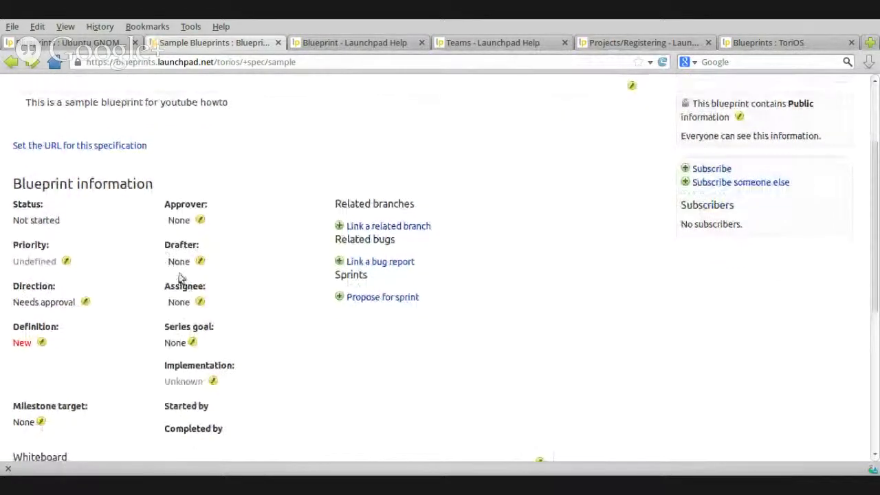
{"action": "scroll", "coordinate": [260, 292], "scroll_direction": "down", "scroll_amount": 3}
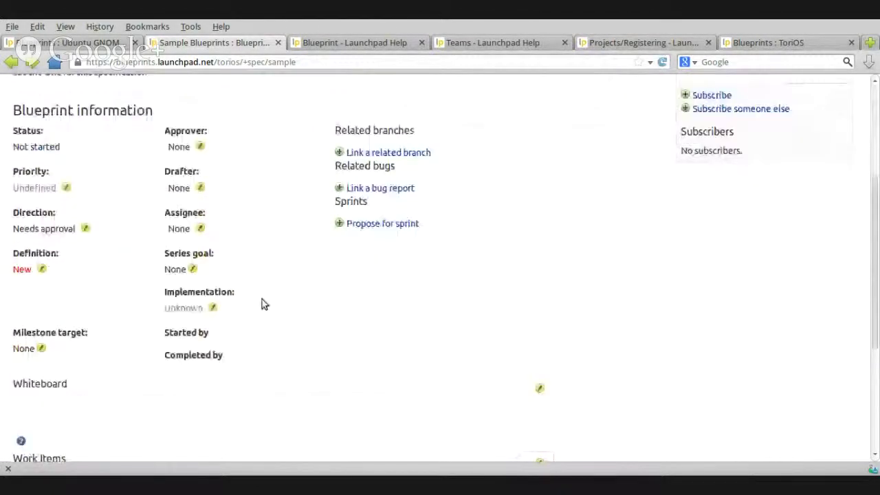
{"action": "scroll", "coordinate": [265, 302], "scroll_direction": "down", "scroll_amount": 3}
{"action": "scroll", "coordinate": [179, 230], "scroll_direction": "up", "scroll_amount": 5}
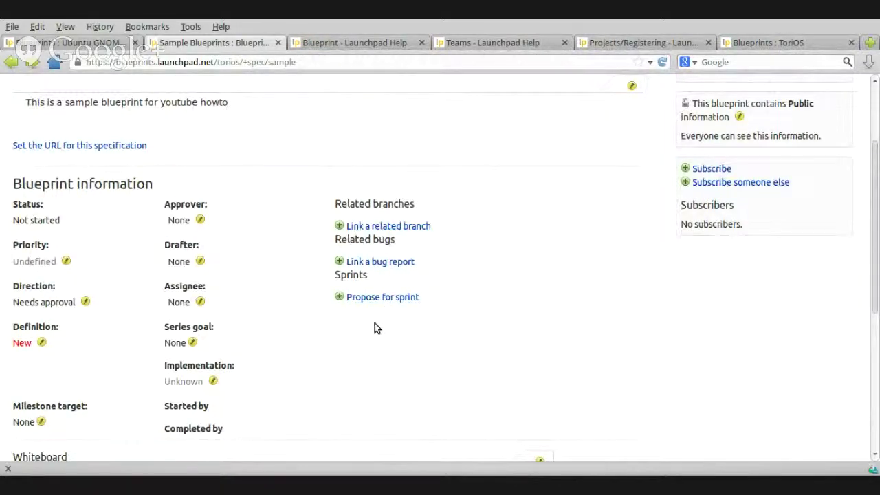
{"action": "scroll", "coordinate": [375, 323], "scroll_direction": "down", "scroll_amount": 1}
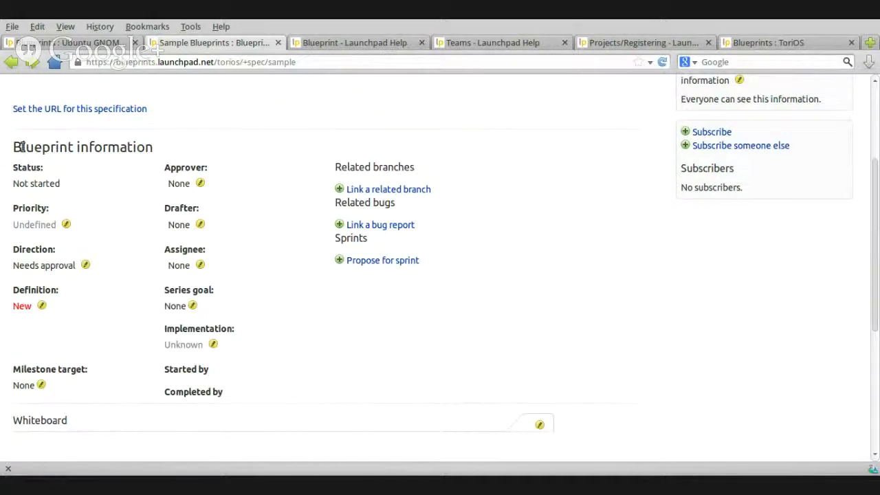
Highlight the Blueprint information heading and review the fields and related links listed beneath it
{"action": "left_click_drag", "start_coordinate": [22, 146], "coordinate": [187, 144]}
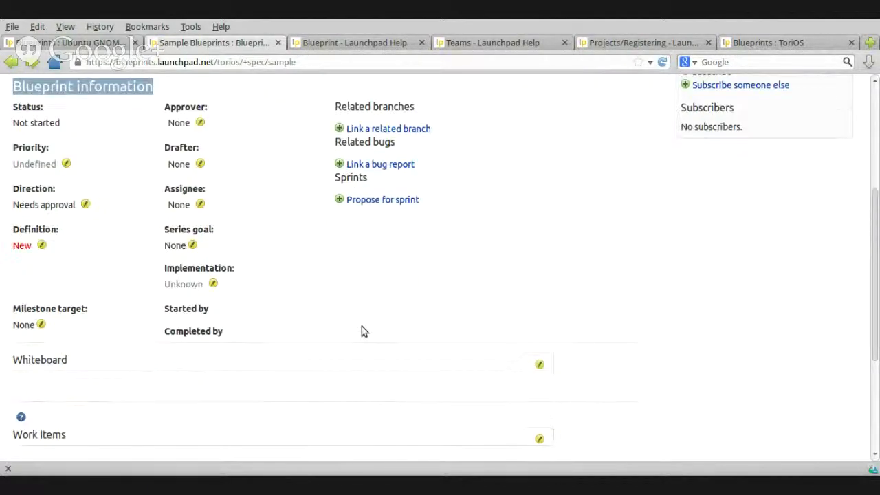
{"action": "scroll", "coordinate": [361, 331], "scroll_direction": "up", "scroll_amount": 2}
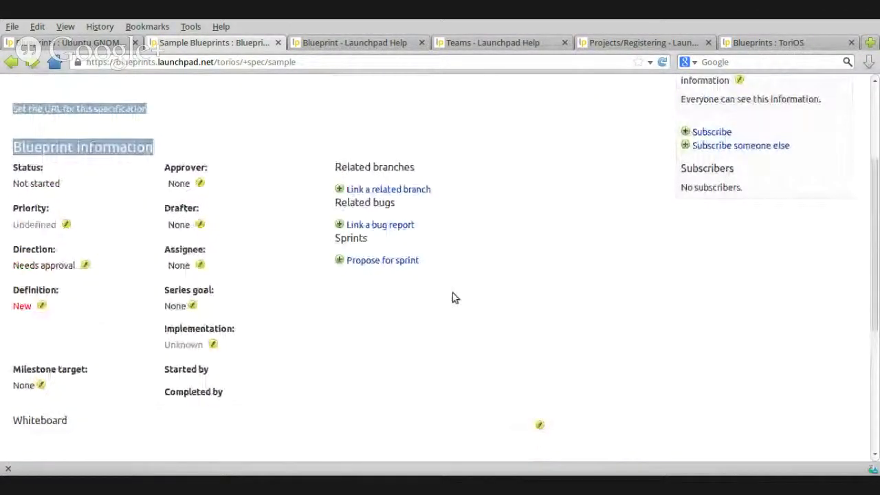
{"action": "scroll", "coordinate": [452, 298], "scroll_direction": "down", "scroll_amount": 3}
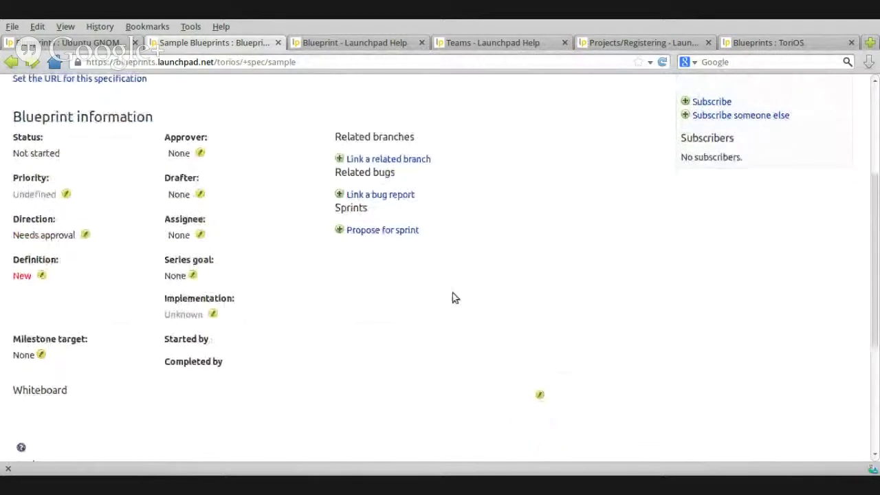
{"action": "scroll", "coordinate": [452, 298], "scroll_direction": "up", "scroll_amount": 5}
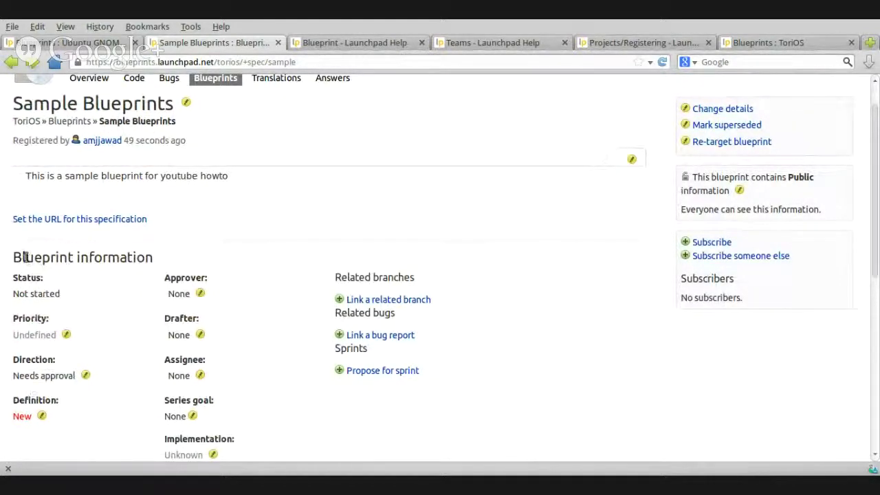
{"action": "left_click_drag", "start_coordinate": [24, 257], "coordinate": [149, 257]}
{"action": "left_click", "coordinate": [211, 248]}
{"action": "scroll", "coordinate": [110, 338], "scroll_direction": "down", "scroll_amount": 2}
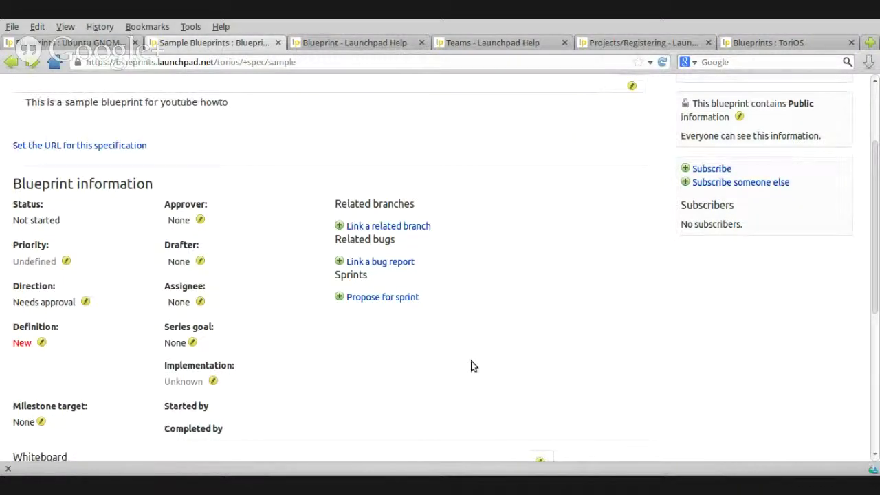
Review the whole blueprint page down to Work Items and Add dependency, and highlight the Whiteboard heading
{"action": "scroll", "coordinate": [472, 365], "scroll_direction": "down", "scroll_amount": 4}
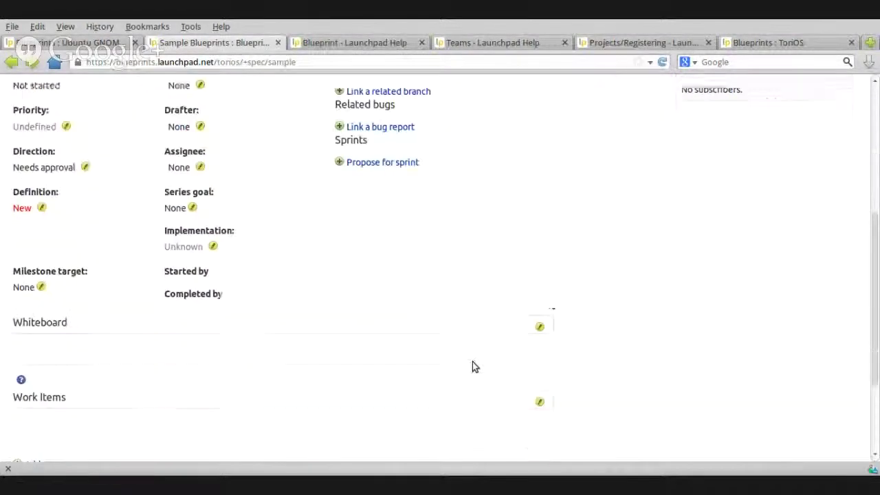
{"action": "scroll", "coordinate": [553, 288], "scroll_direction": "up", "scroll_amount": 4}
{"action": "scroll", "coordinate": [553, 288], "scroll_direction": "up", "scroll_amount": 3}
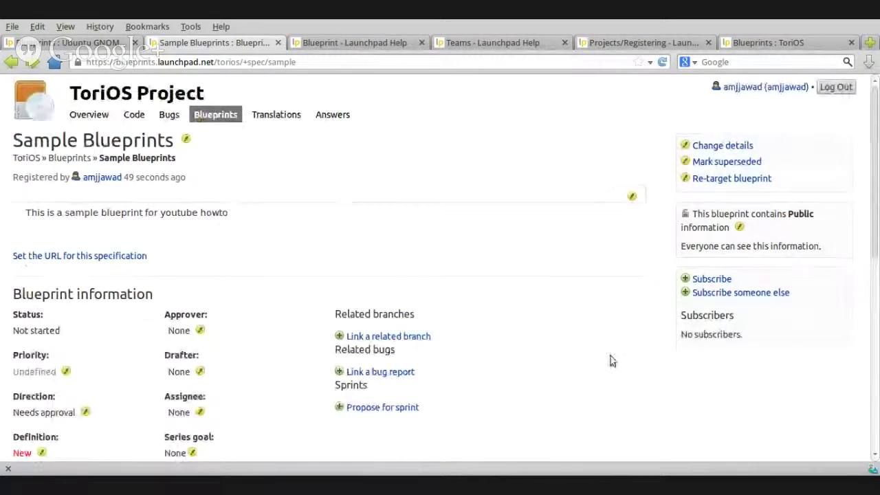
{"action": "scroll", "coordinate": [611, 359], "scroll_direction": "down", "scroll_amount": 8}
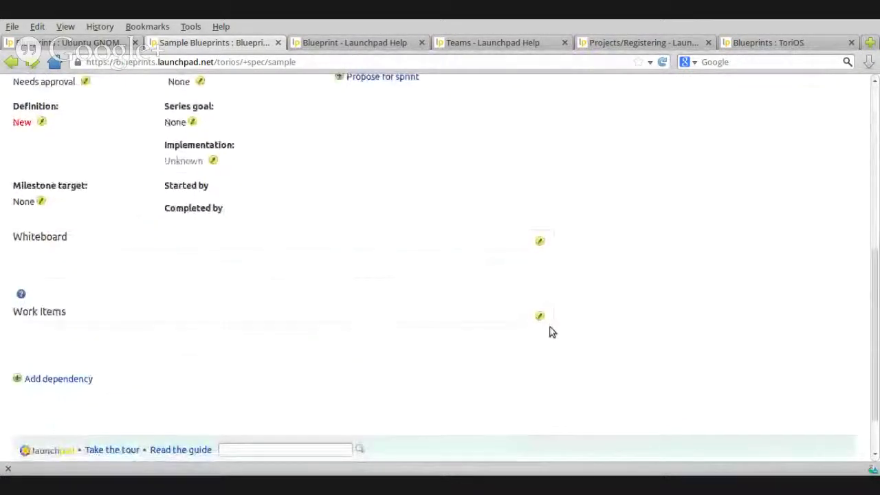
{"action": "scroll", "coordinate": [295, 193], "scroll_direction": "up", "scroll_amount": 7}
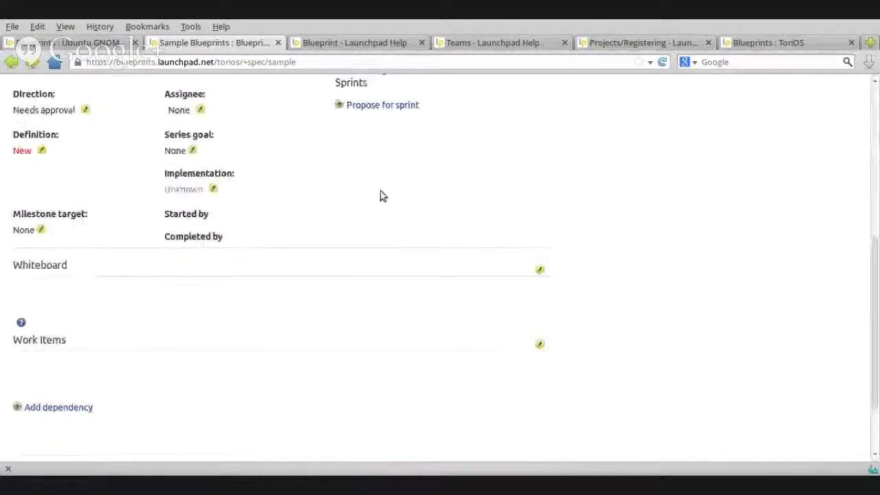
{"action": "scroll", "coordinate": [188, 280], "scroll_direction": "down", "scroll_amount": 1}
{"action": "scroll", "coordinate": [192, 279], "scroll_direction": "down", "scroll_amount": 5}
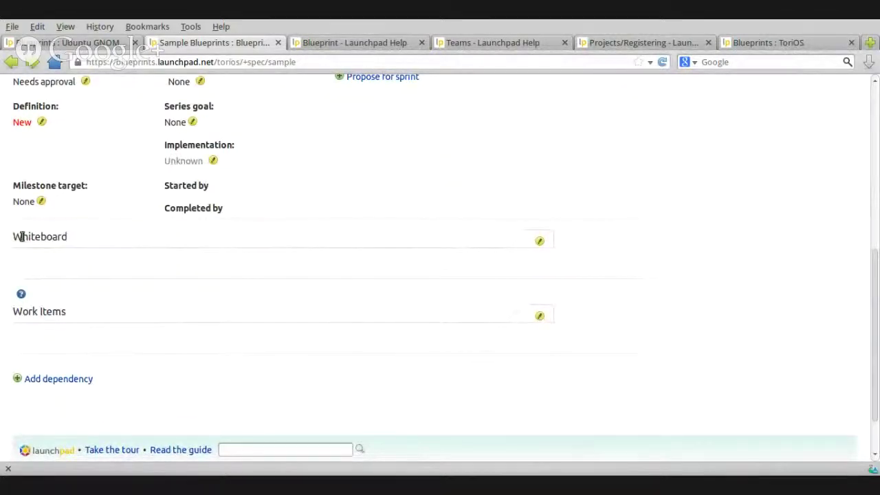
{"action": "left_click_drag", "start_coordinate": [14, 235], "coordinate": [64, 234]}
{"action": "left_click", "coordinate": [80, 237]}
Open the blueprint's summary for inline editing, cancel the edit, and highlight the summary text
{"action": "scroll", "coordinate": [240, 291], "scroll_direction": "up", "scroll_amount": 5}
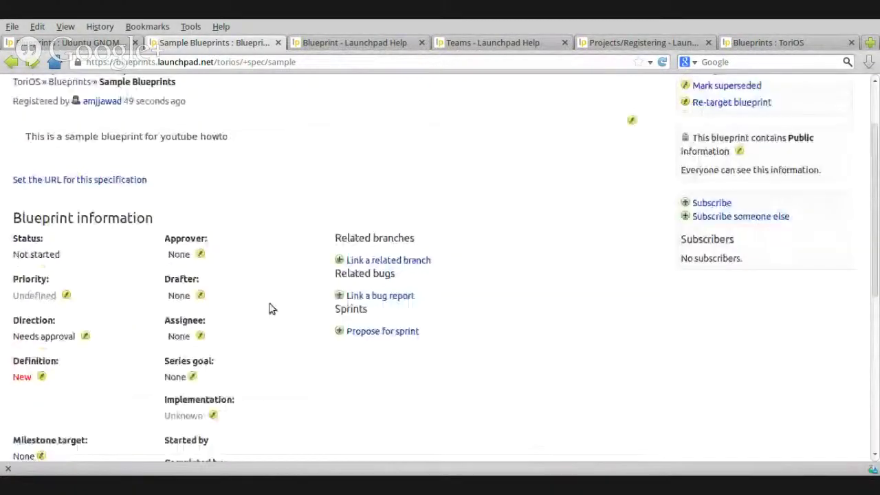
{"action": "scroll", "coordinate": [269, 308], "scroll_direction": "up", "scroll_amount": 2}
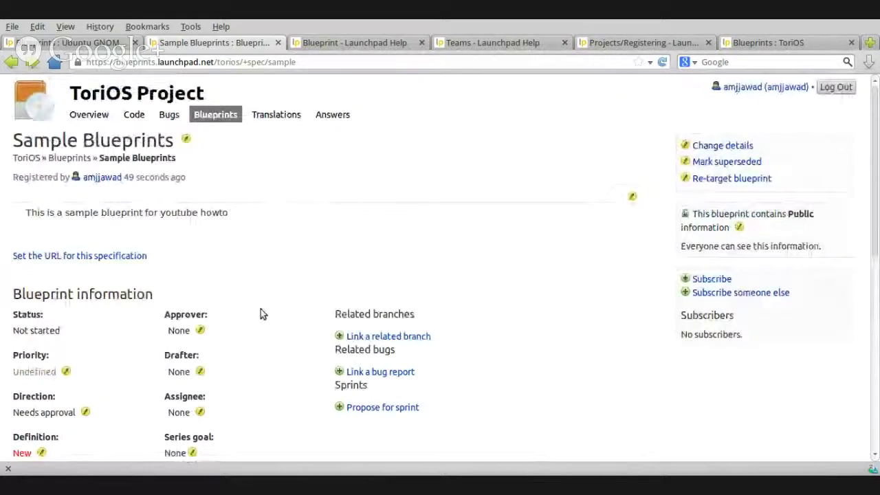
{"action": "left_click", "coordinate": [632, 196]}
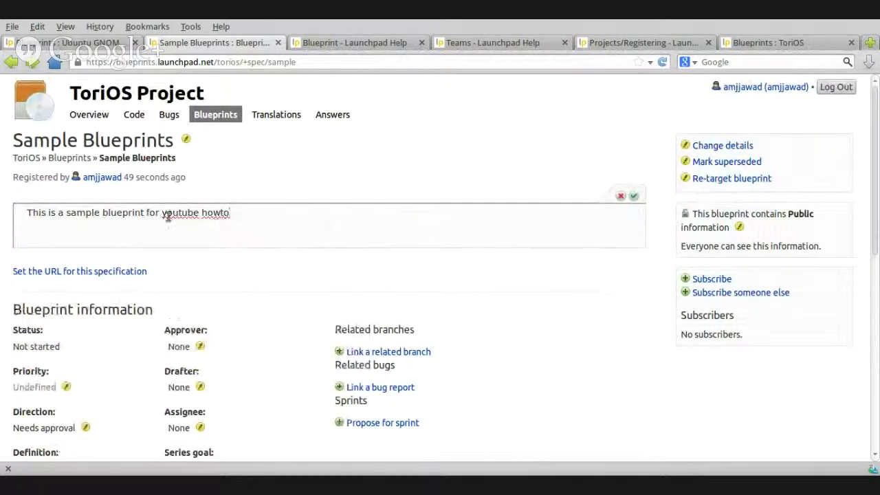
{"action": "left_click", "coordinate": [619, 197]}
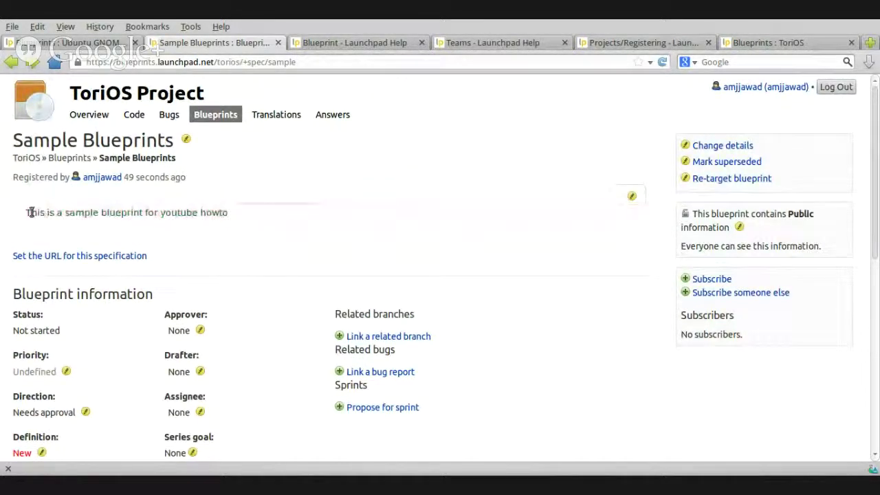
{"action": "left_click_drag", "start_coordinate": [230, 213], "coordinate": [14, 134]}
{"action": "left_click", "coordinate": [75, 214]}
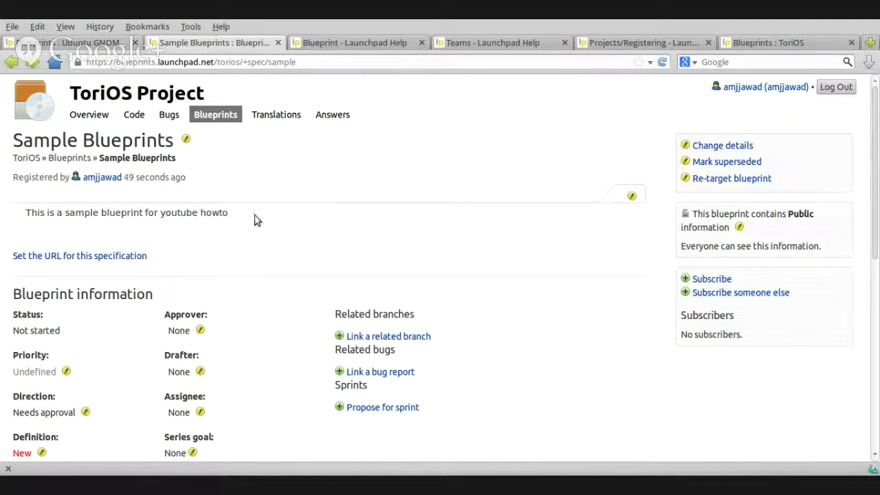
Highlight the blueprint's summary text, and open the Whiteboard section for editing and cancel the edit
{"action": "left_click_drag", "start_coordinate": [234, 215], "coordinate": [19, 218]}
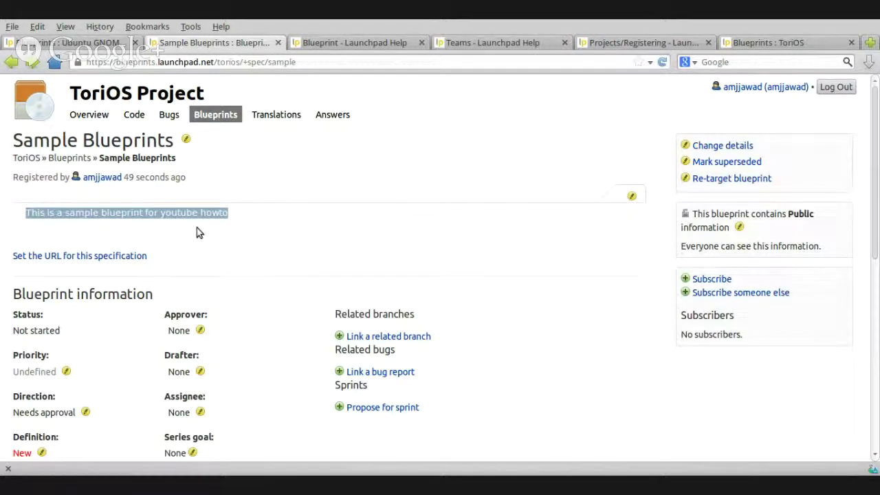
{"action": "scroll", "coordinate": [227, 246], "scroll_direction": "down", "scroll_amount": 4}
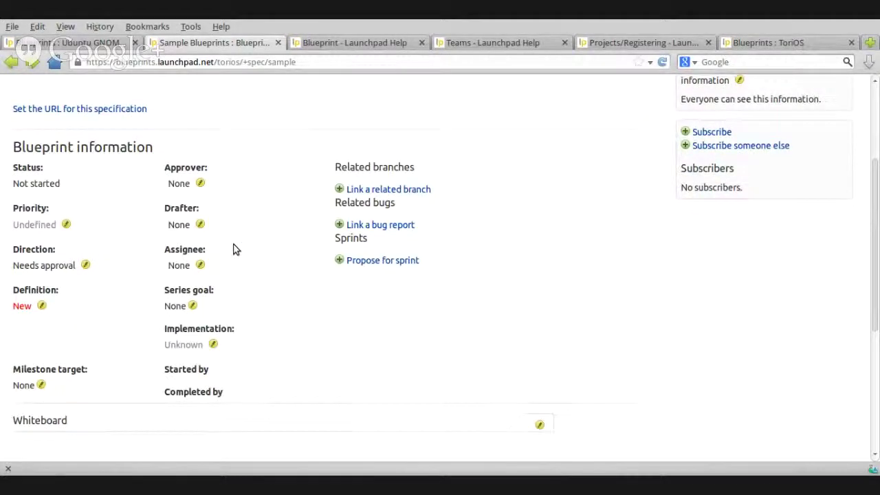
{"action": "scroll", "coordinate": [284, 295], "scroll_direction": "down", "scroll_amount": 2}
{"action": "scroll", "coordinate": [292, 333], "scroll_direction": "down", "scroll_amount": 1}
{"action": "scroll", "coordinate": [292, 332], "scroll_direction": "down", "scroll_amount": 3}
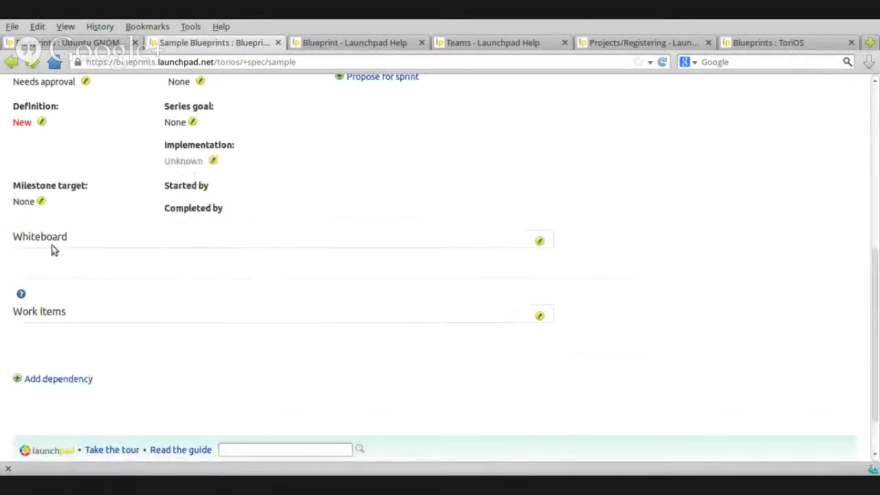
{"action": "left_click", "coordinate": [539, 242]}
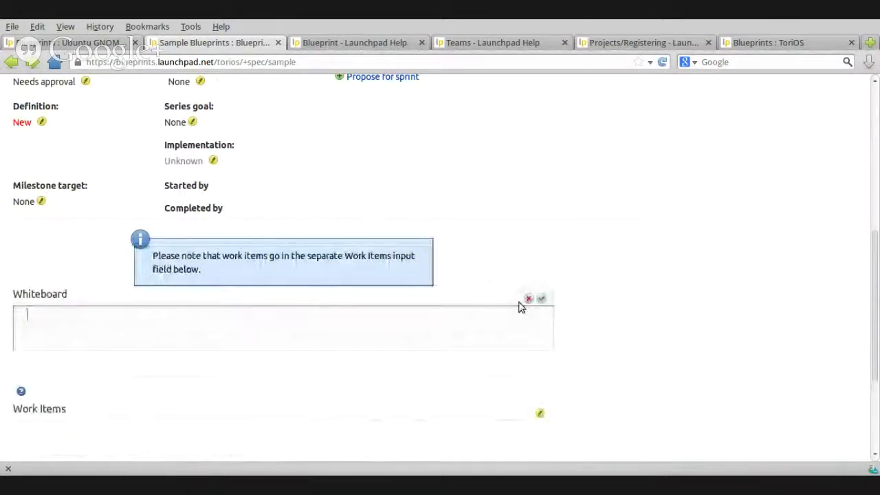
{"action": "left_click", "coordinate": [528, 298]}
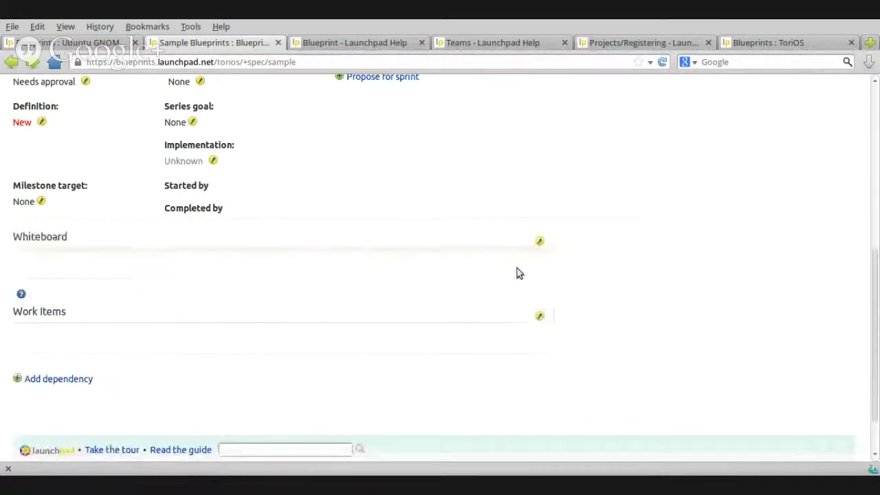
Enter "[YOUR_NAME] type your suggestions here." in the blueprint's Whiteboard and save it
{"action": "left_click", "coordinate": [540, 242]}
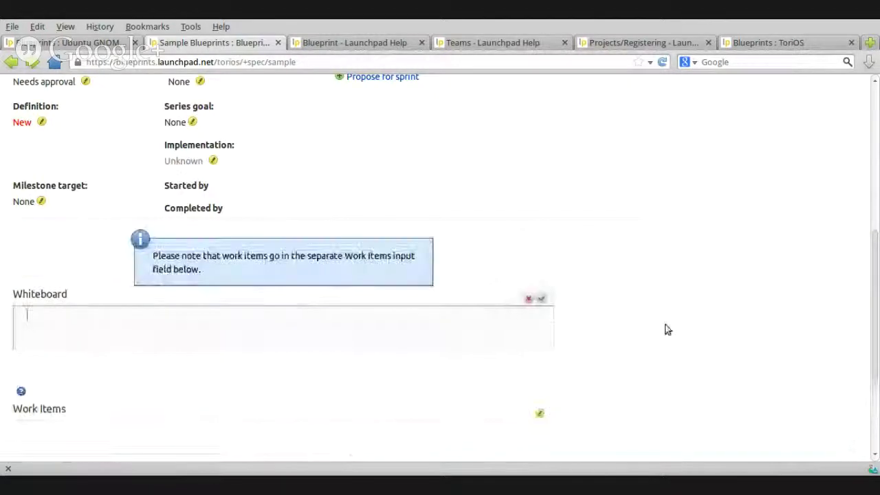
{"action": "left_click", "coordinate": [238, 280]}
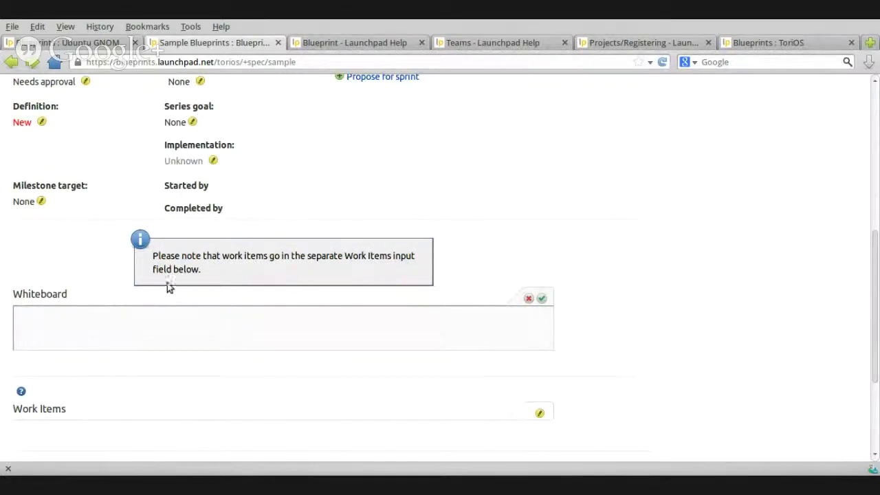
{"action": "scroll", "coordinate": [270, 290], "scroll_direction": "down", "scroll_amount": 2}
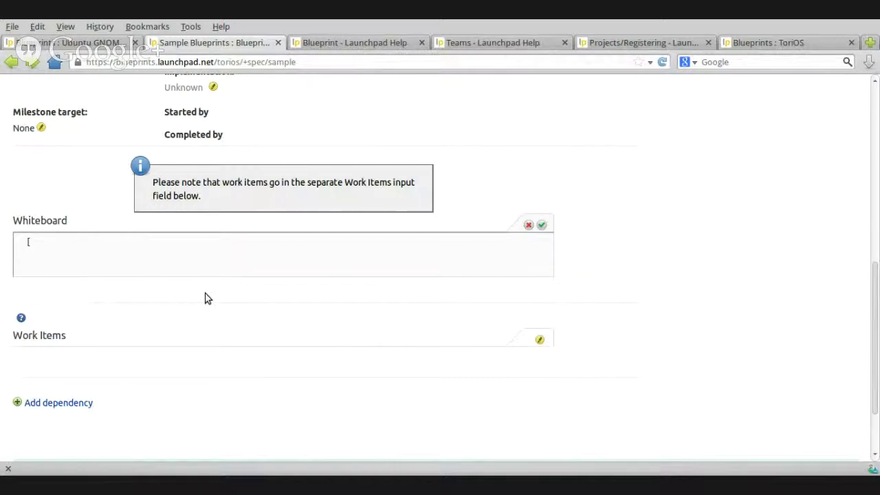
{"action": "type", "text": "YOUR_NAME]"}
{"action": "key", "text": "BackSpace"}
{"action": "key", "text": "BackSpace"}
{"action": "key", "text": "BackSpace"}
{"action": "key", "text": "BackSpace"}
{"action": "type", "text": "AME] type your "}
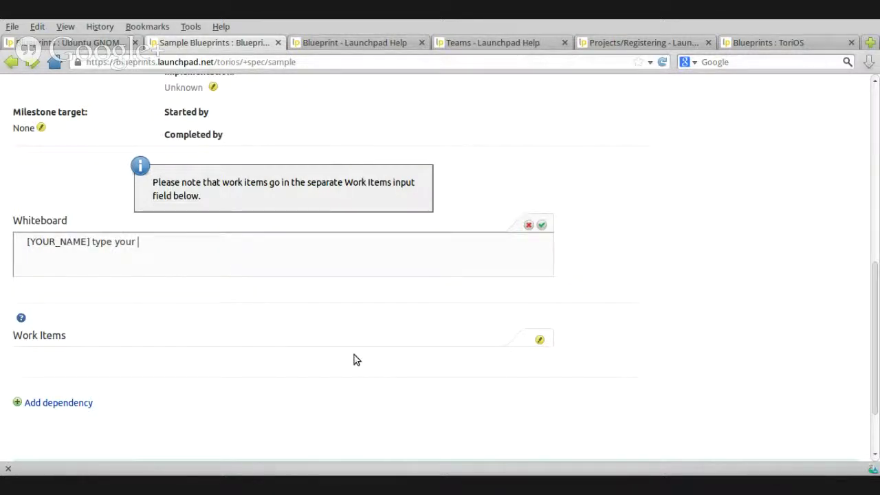
{"action": "type", "text": "suggestions here"}
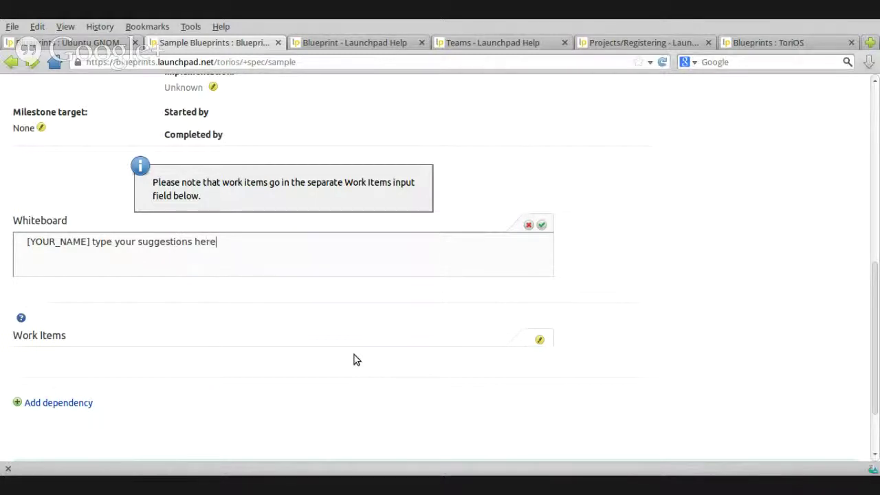
{"action": "type", "text": "."}
{"action": "key", "text": "Return"}
{"action": "left_click", "coordinate": [544, 226]}
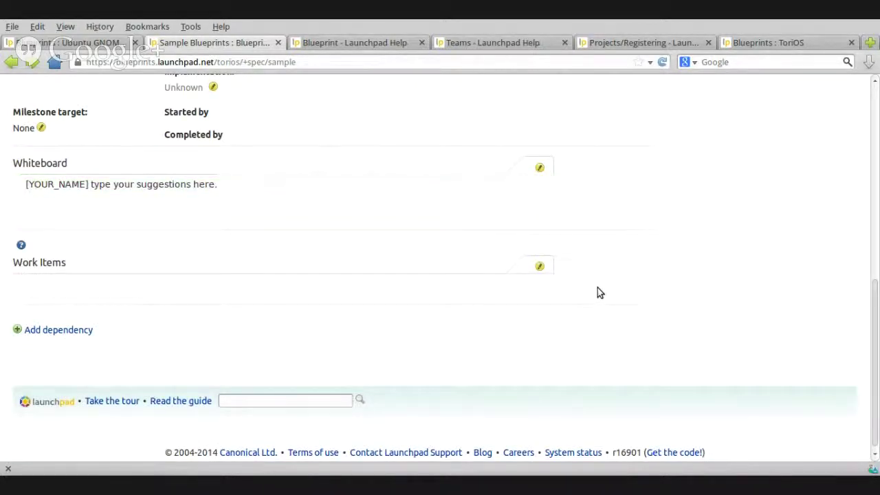
Go back to the ToriOS blueprint list and reopen the blueprint named sample
{"action": "scroll", "coordinate": [280, 231], "scroll_direction": "up", "scroll_amount": 10}
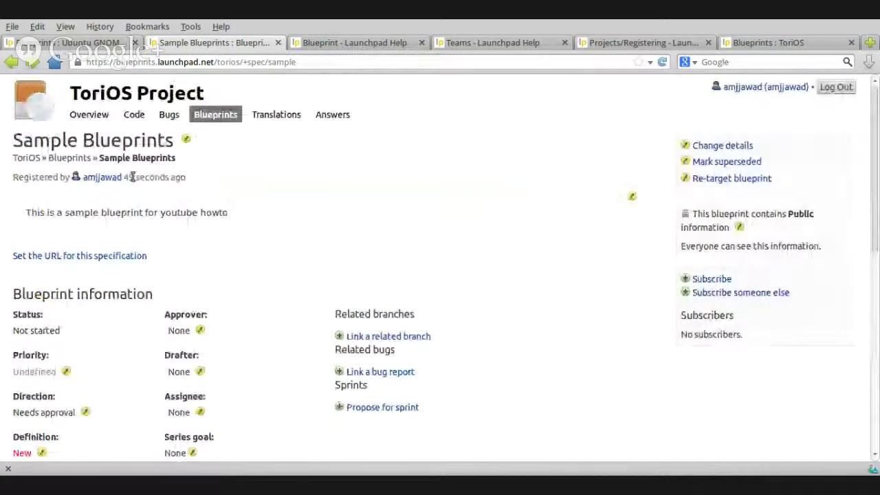
{"action": "key", "text": "alt+Left"}
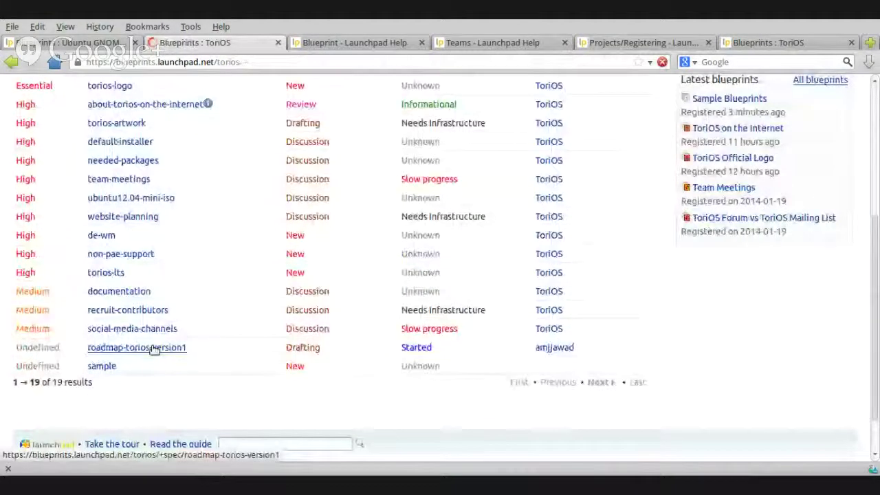
{"action": "scroll", "coordinate": [155, 349], "scroll_direction": "down", "scroll_amount": 1}
{"action": "left_click", "coordinate": [101, 317]}
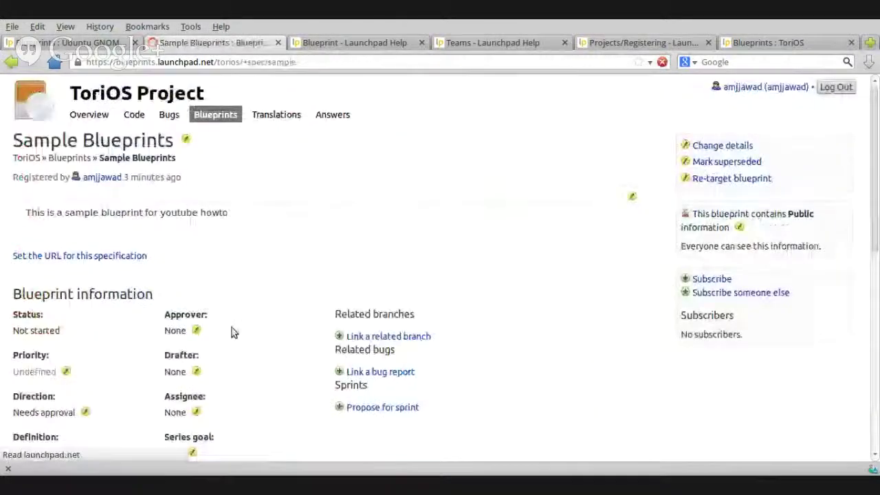
Add a Whiteboard comment below the suggestion line: the registrant's username in square brackets, followed by "okay, this is a good idea - you have my +1"
{"action": "scroll", "coordinate": [231, 332], "scroll_direction": "down", "scroll_amount": 5}
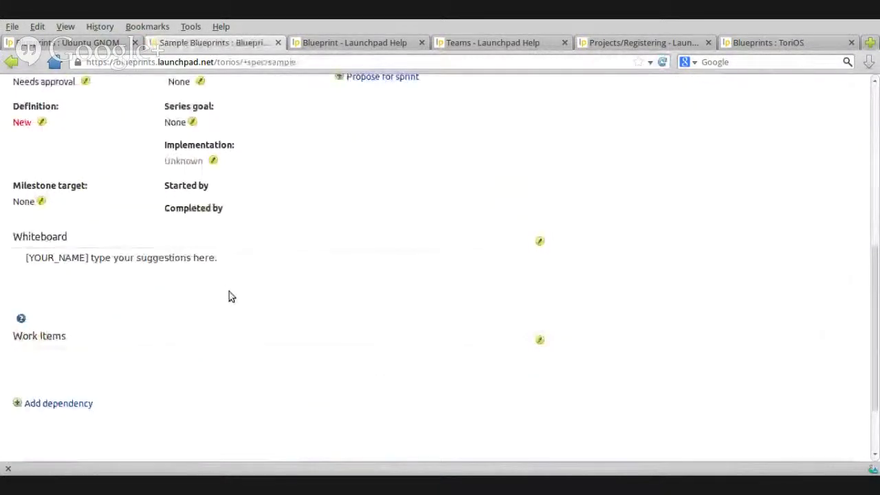
{"action": "left_click", "coordinate": [540, 240]}
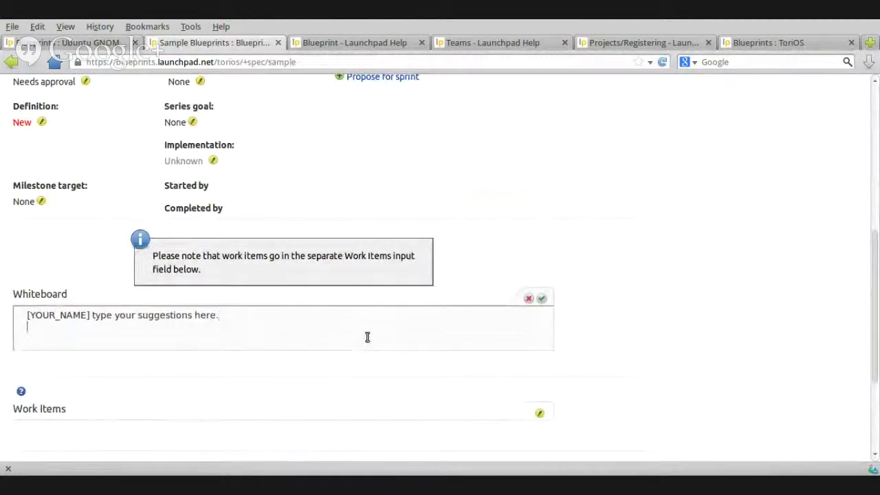
{"action": "key", "text": "Return"}
{"action": "type", "text": "[amjjawad]"}
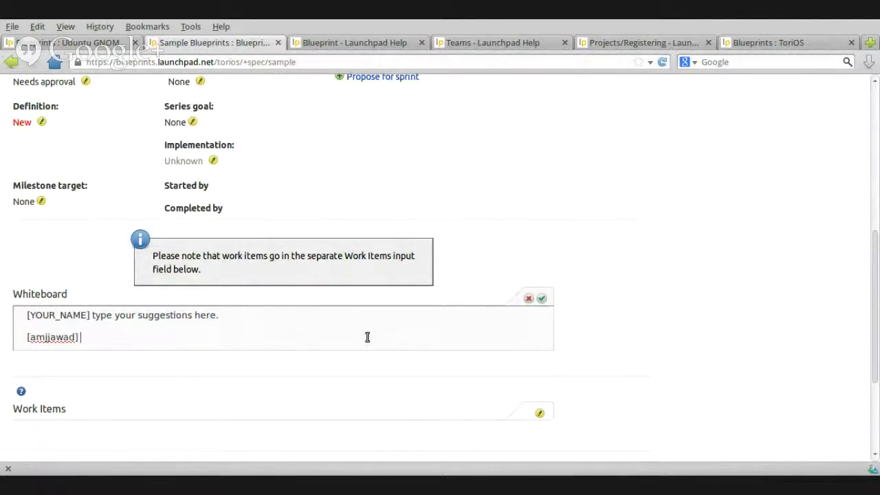
{"action": "type", "text": " okay, this is a goo"}
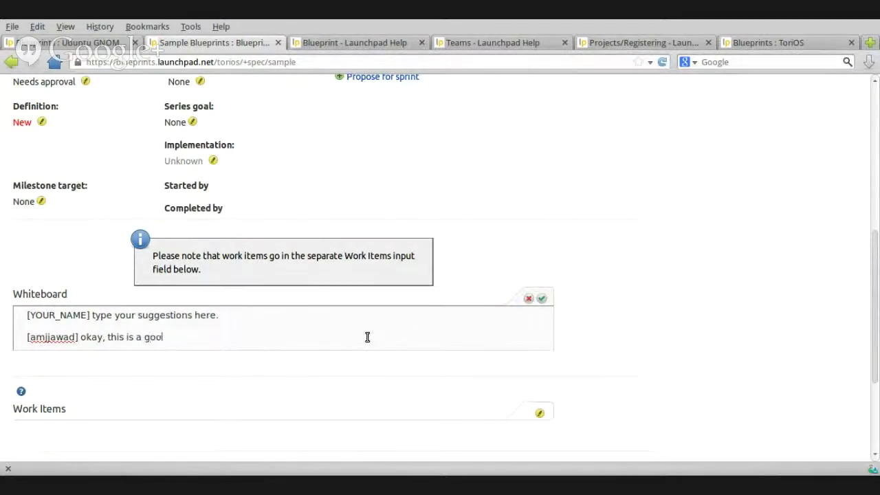
{"action": "type", "text": "d idea - you have my "}
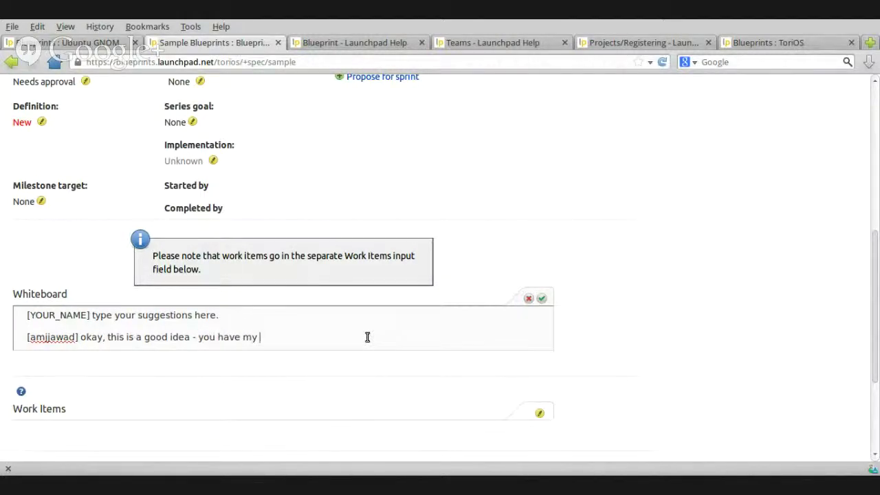
{"action": "type", "text": "+1"}
{"action": "key", "text": "Return"}
{"action": "key", "text": "Return"}
Add a second Whiteboard comment with a different bracketed sample username and the text "I don't think this is a good idea so -1"
{"action": "type", "text": "["}
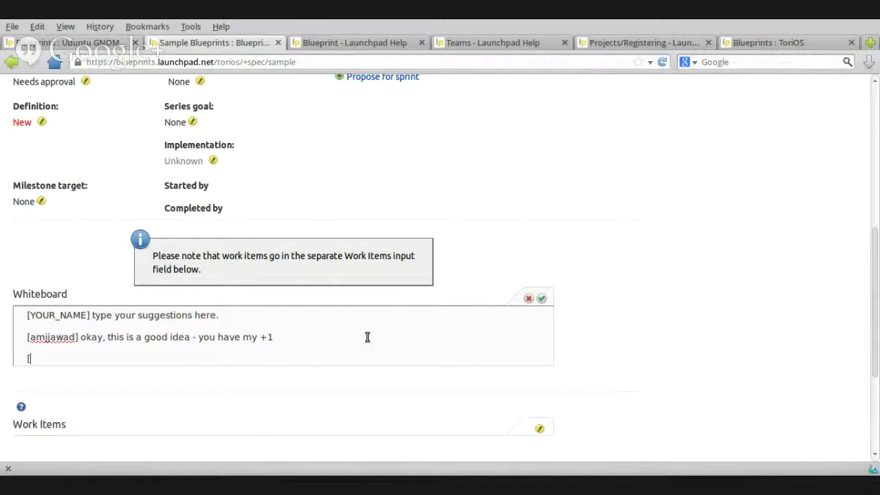
{"action": "type", "text": "amjjawadxyx]"}
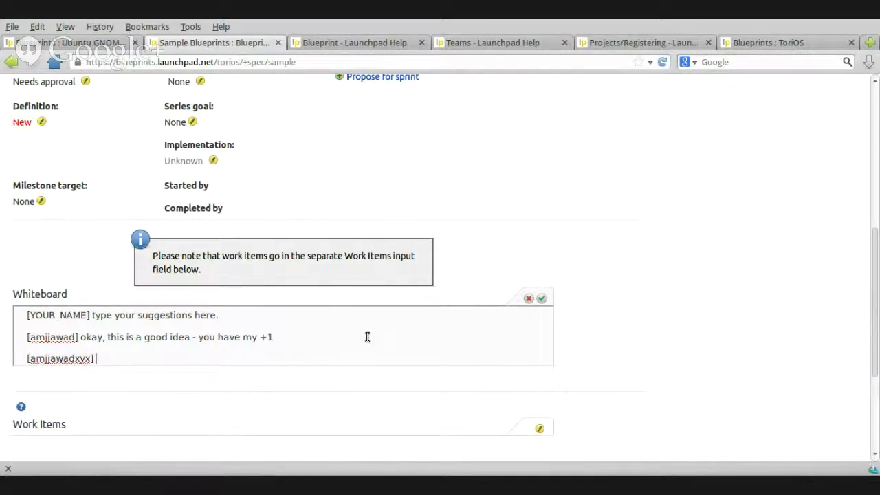
{"action": "type", "text": " I don't think this is a g"}
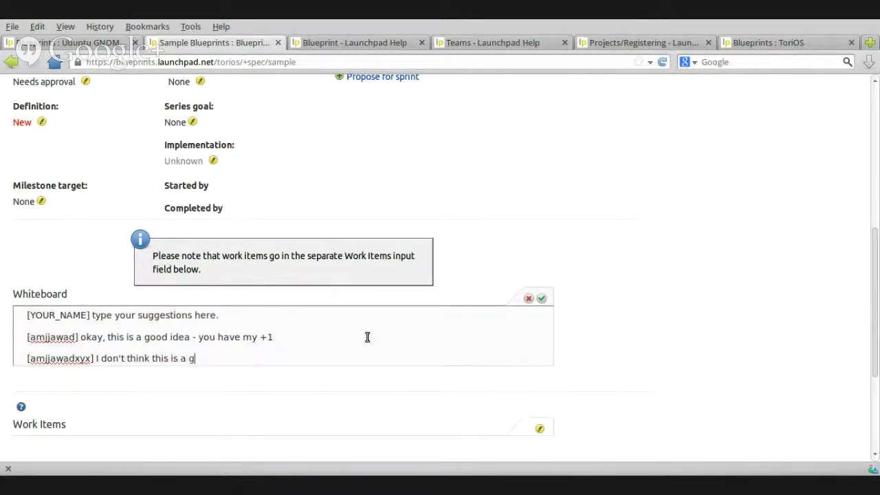
{"action": "type", "text": "ood idea so -1"}
{"action": "key", "text": "Return"}
{"action": "key", "text": "Return"}
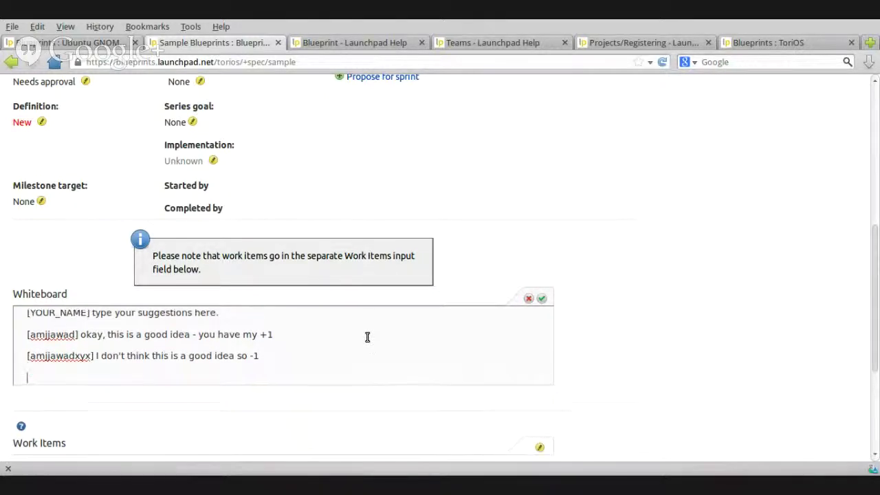
Add a third Whiteboard comment with another bracketed username and the text "well, I don't know so 0", and save the Whiteboard
{"action": "type", "text": "p"}
{"action": "key", "text": "BackSpace"}
{"action": "type", "text": "["}
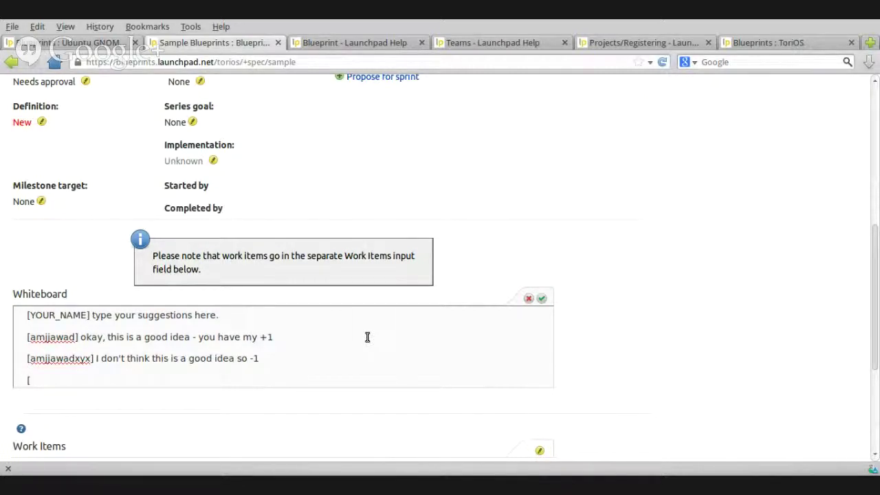
{"action": "type", "text": "phill] well, I don't know so"}
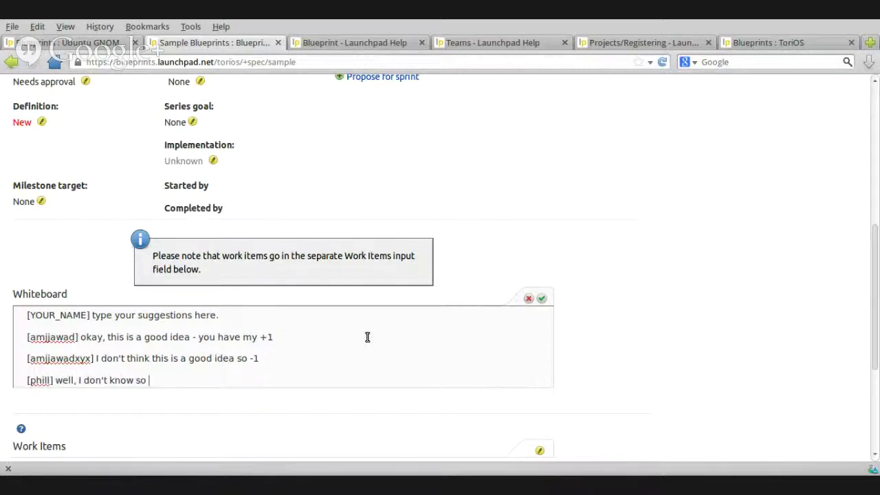
{"action": "type", "text": "0"}
{"action": "key", "text": "Return"}
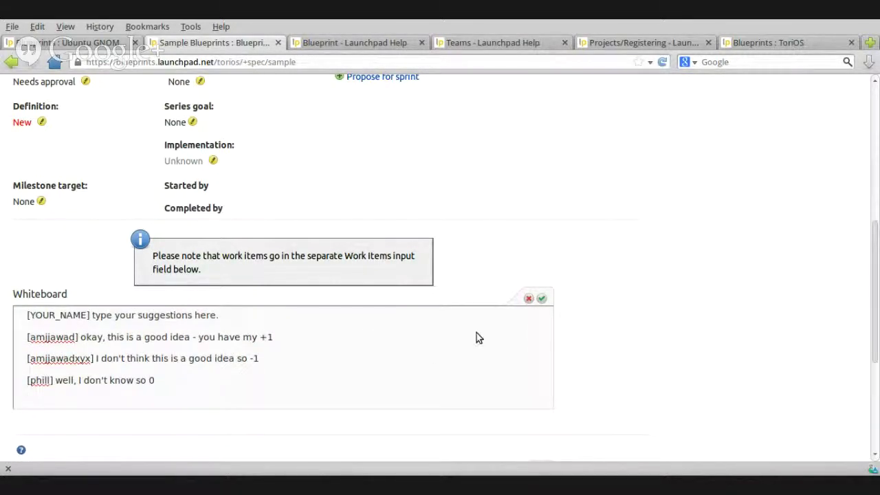
{"action": "left_click", "coordinate": [541, 298]}
Review the saved Whiteboard comments, and read the Work Items help through to the work item statuses before closing it
{"action": "scroll", "coordinate": [533, 357], "scroll_direction": "down", "scroll_amount": 2}
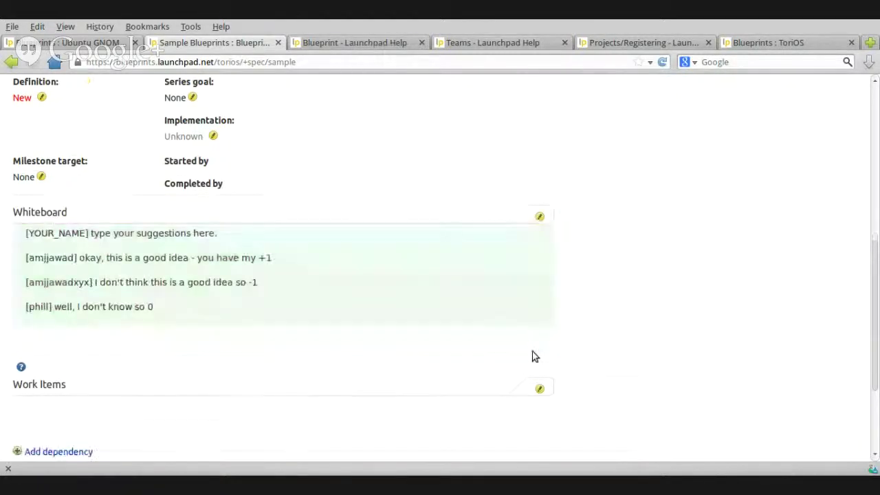
{"action": "scroll", "coordinate": [584, 336], "scroll_direction": "down", "scroll_amount": 1}
{"action": "scroll", "coordinate": [584, 336], "scroll_direction": "up", "scroll_amount": 2}
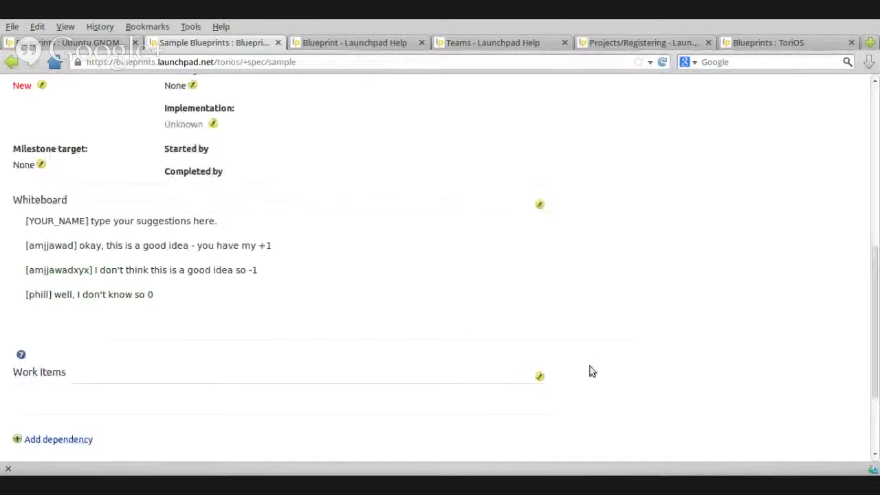
{"action": "scroll", "coordinate": [520, 342], "scroll_direction": "down", "scroll_amount": 1}
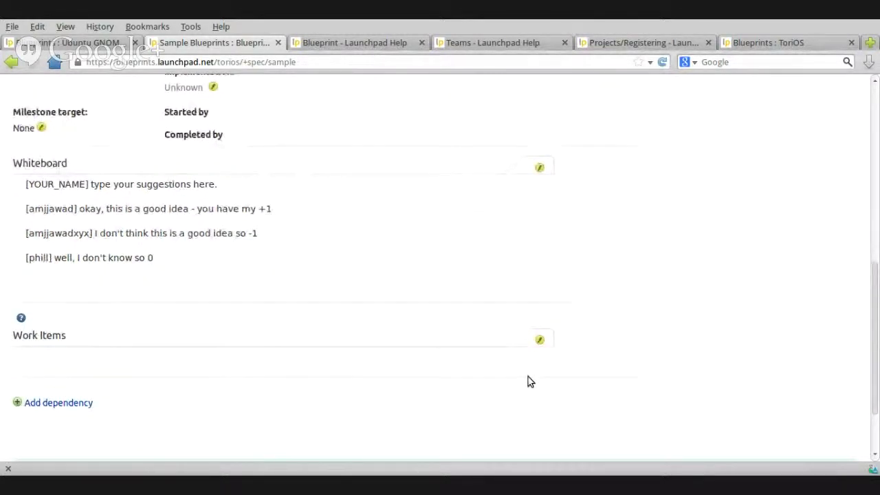
{"action": "scroll", "coordinate": [567, 319], "scroll_direction": "down", "scroll_amount": 2}
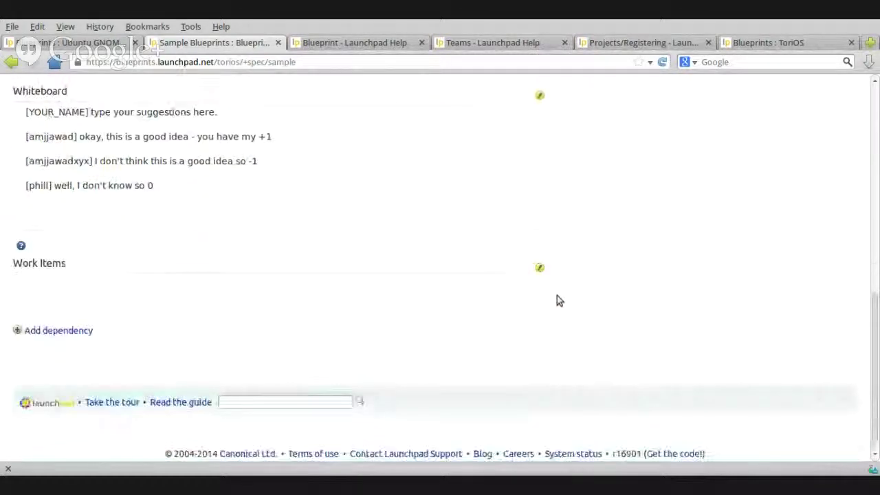
{"action": "left_click", "coordinate": [20, 244]}
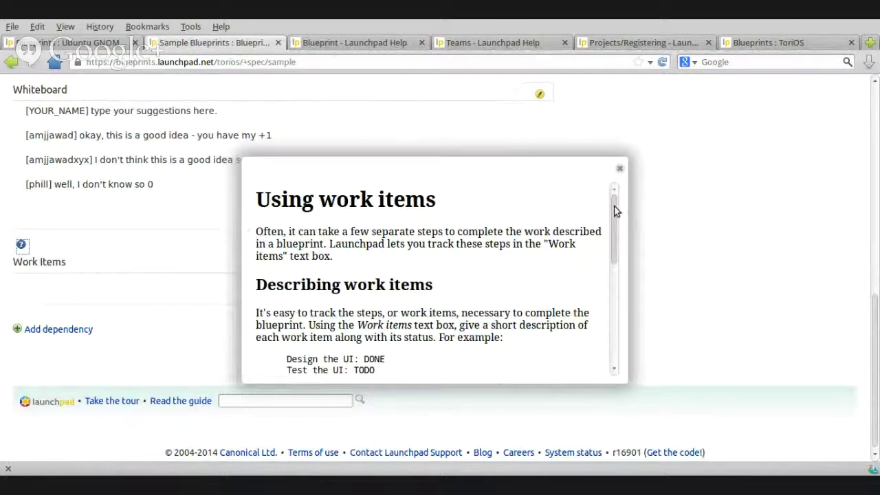
{"action": "left_click_drag", "start_coordinate": [615, 212], "coordinate": [618, 317]}
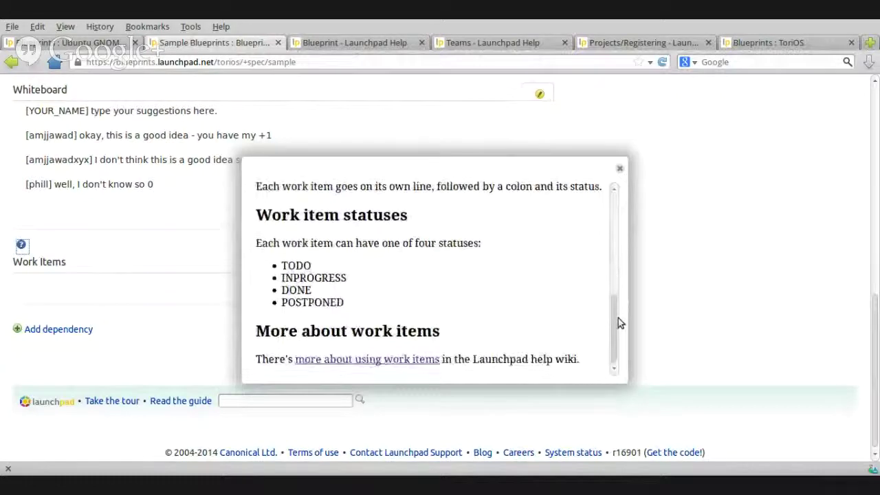
{"action": "left_click", "coordinate": [619, 169]}
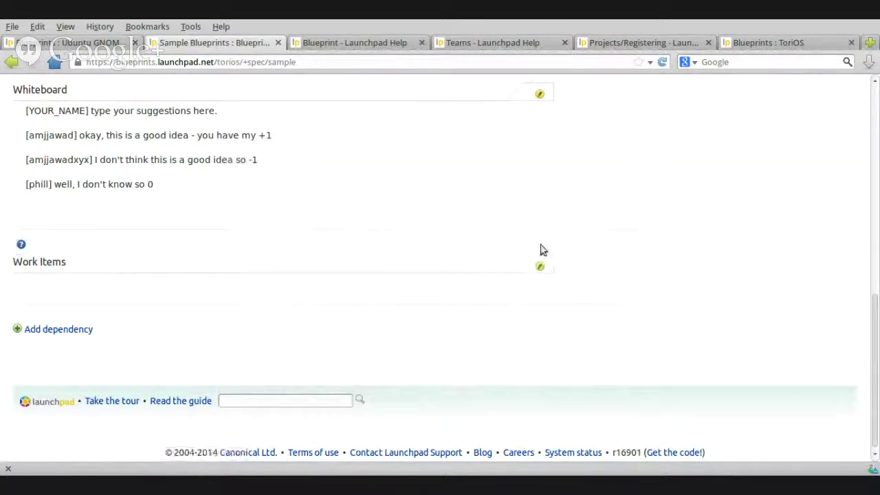
Add and save the work item "needs to edit the Wiki Page to reflect the new changes : TODO", prefixed with the registrant's username
{"action": "left_click", "coordinate": [541, 267]}
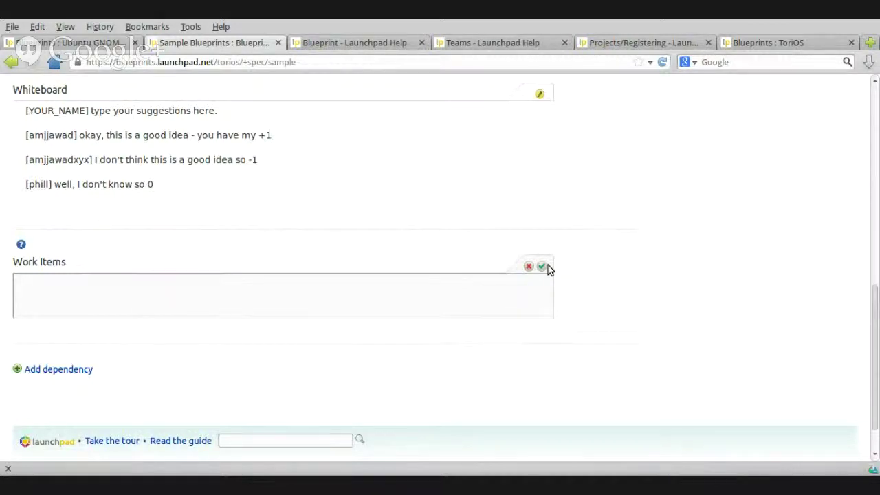
{"action": "type", "text": "I have"}
{"action": "type", "text": "ad "}
{"action": "type", "text": "awad "}
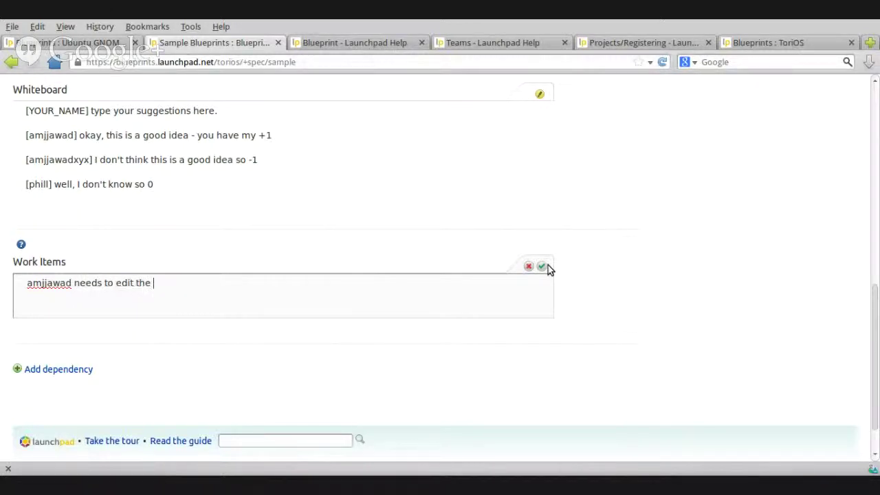
{"action": "type", "text": "i Page to reflect the new changes : TODO"}
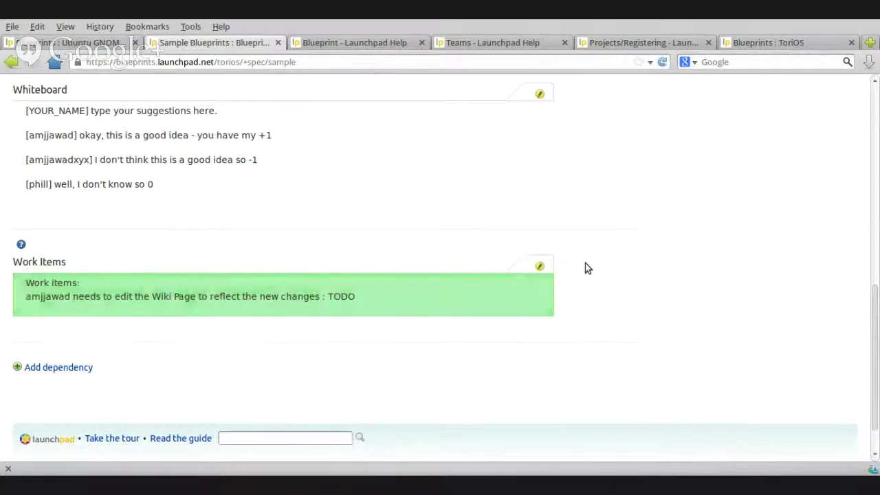
Review the sample blueprint's saved work item together with its Whiteboard comments and blueprint information
{"action": "scroll", "coordinate": [596, 256], "scroll_direction": "down", "scroll_amount": 1}
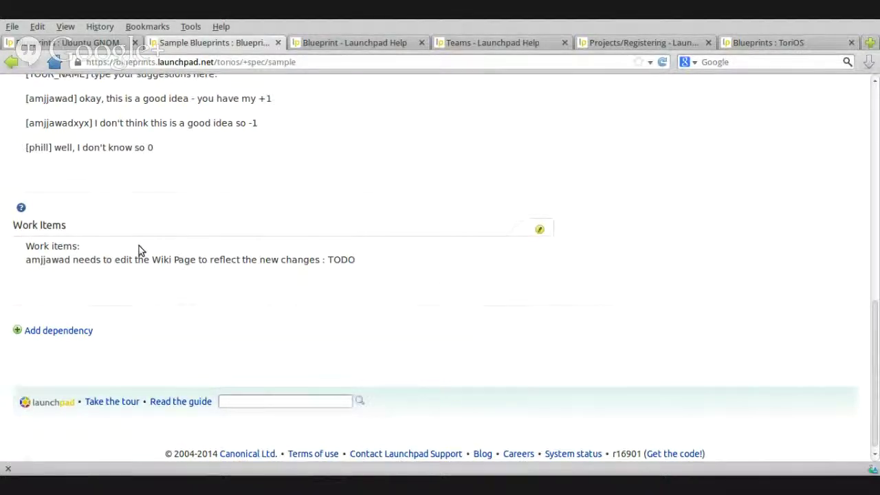
{"action": "scroll", "coordinate": [153, 258], "scroll_direction": "up", "scroll_amount": 2}
{"action": "scroll", "coordinate": [154, 260], "scroll_direction": "up", "scroll_amount": 2}
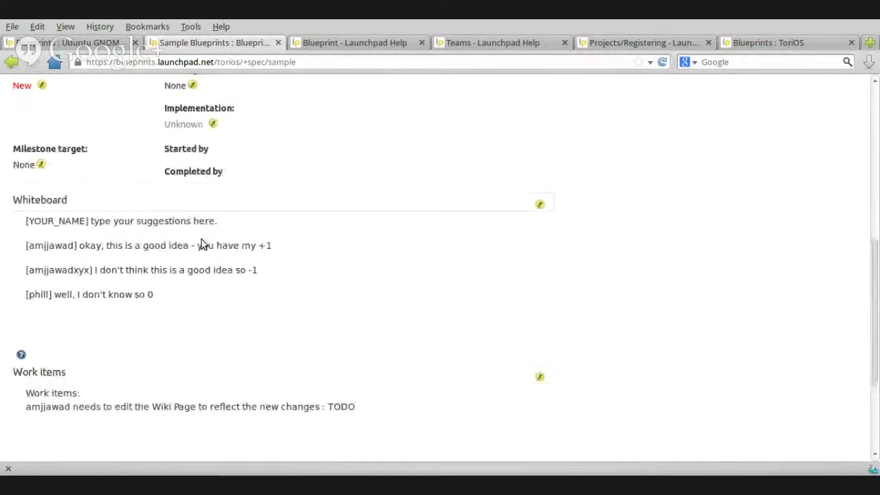
{"action": "scroll", "coordinate": [201, 240], "scroll_direction": "down", "scroll_amount": 2}
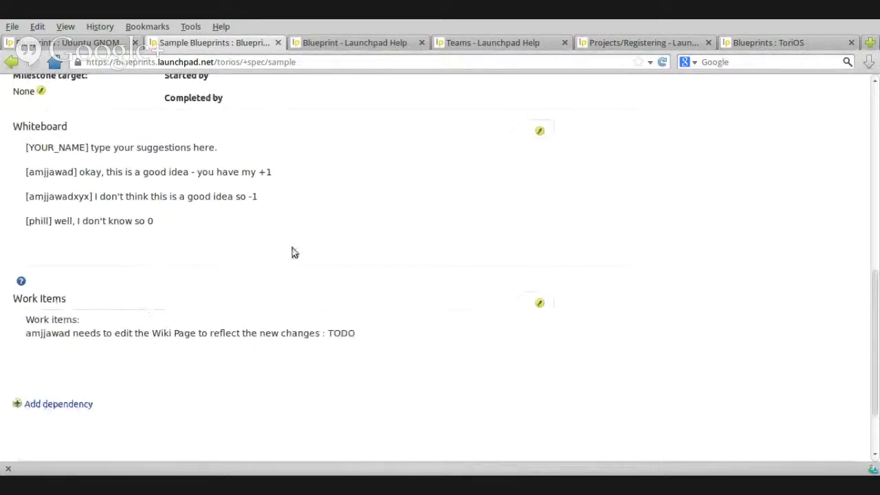
{"action": "scroll", "coordinate": [306, 252], "scroll_direction": "up", "scroll_amount": 7}
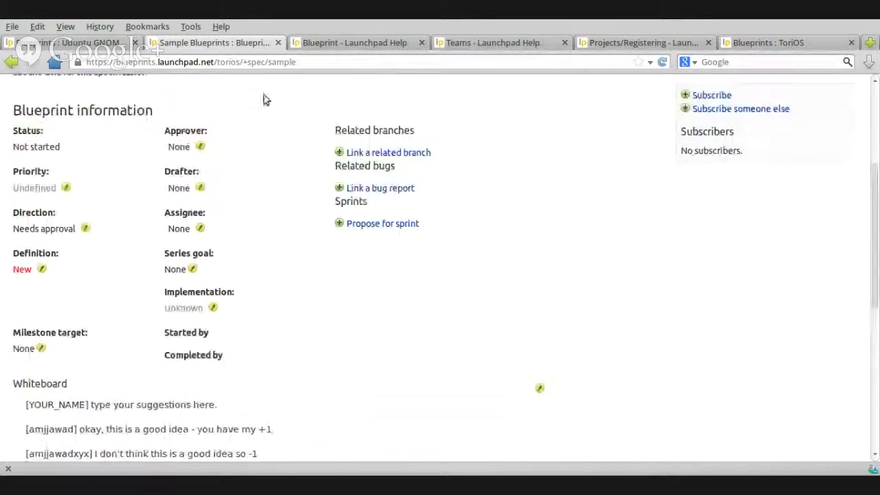
{"action": "scroll", "coordinate": [267, 137], "scroll_direction": "up", "scroll_amount": 2}
{"action": "scroll", "coordinate": [254, 172], "scroll_direction": "down", "scroll_amount": 7}
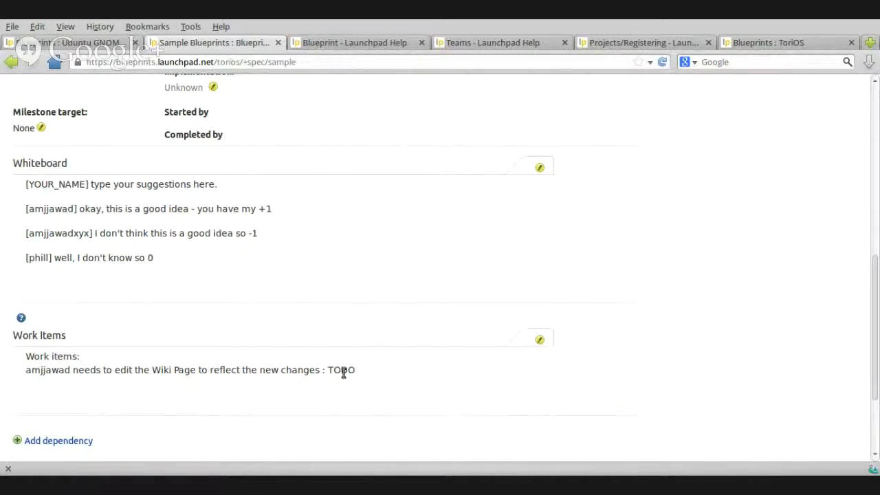
Check the allowed statuses in the Work Items help, set the Wiki Page work item's status to DONE and save it
{"action": "left_click", "coordinate": [540, 339]}
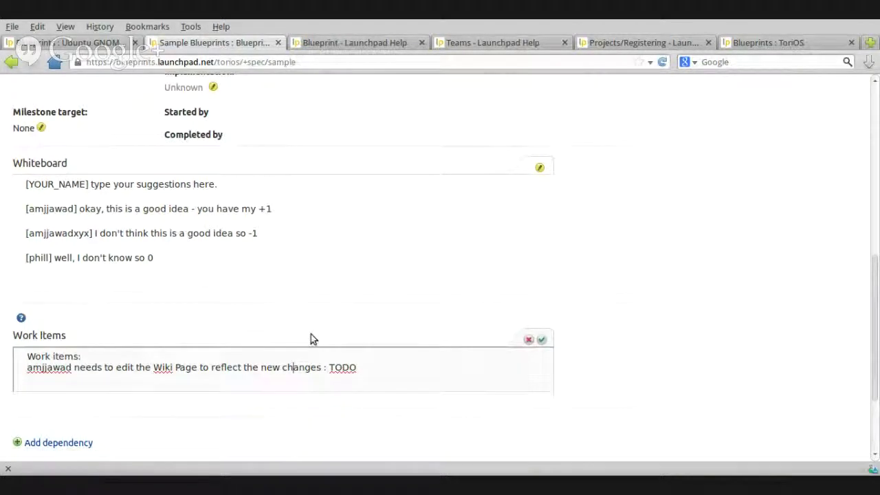
{"action": "scroll", "coordinate": [358, 316], "scroll_direction": "down", "scroll_amount": 2}
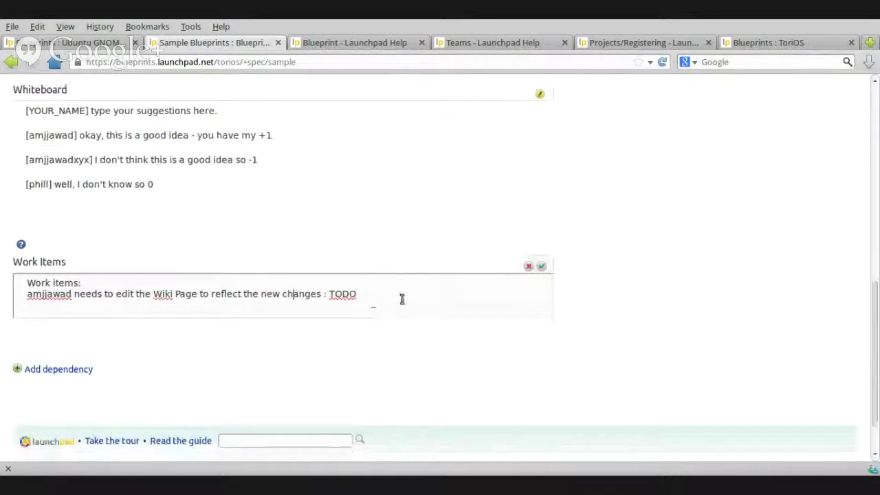
{"action": "left_click", "coordinate": [21, 244]}
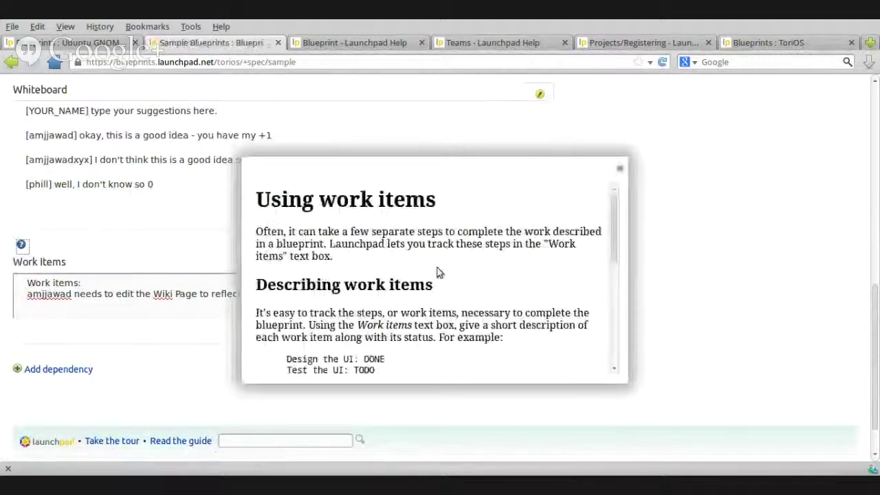
{"action": "scroll", "coordinate": [439, 269], "scroll_direction": "down", "scroll_amount": 5}
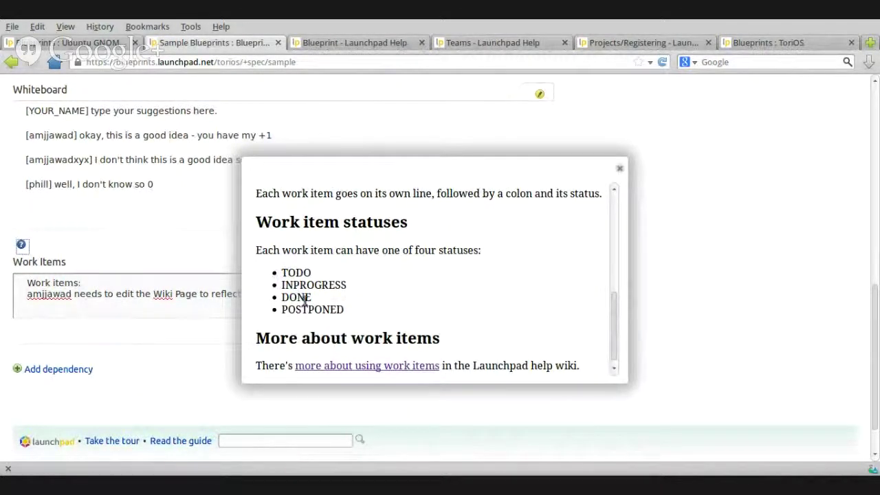
{"action": "left_click", "coordinate": [620, 169]}
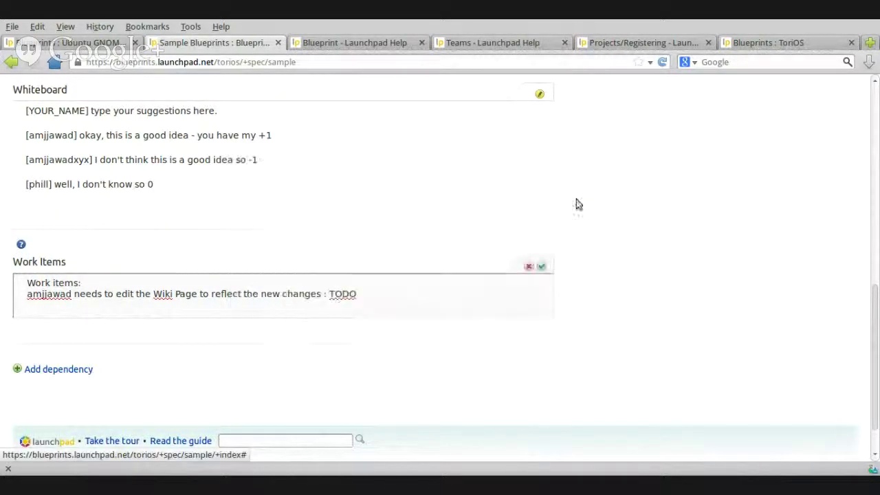
{"action": "triple_click", "coordinate": [330, 291]}
{"action": "left_click_drag", "start_coordinate": [358, 296], "coordinate": [337, 296]}
{"action": "type", "text": "T"}
{"action": "key", "text": "BackSpace"}
{"action": "type", "text": "DONE"}
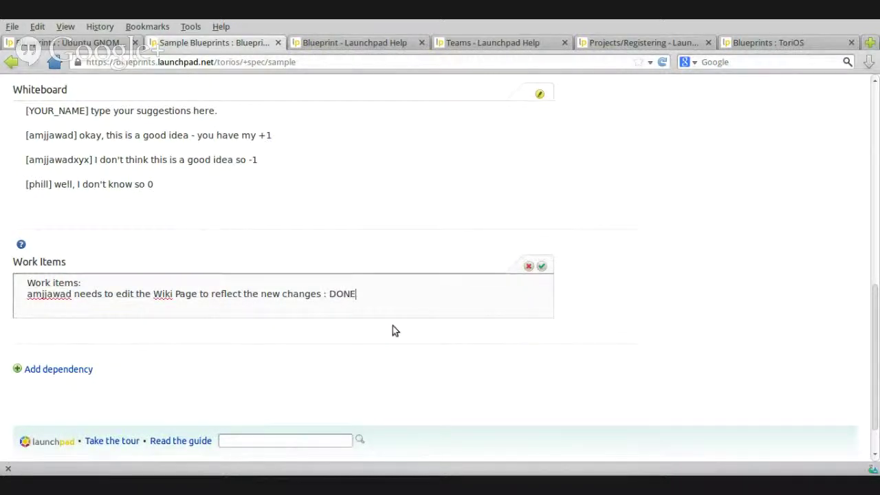
{"action": "left_click", "coordinate": [543, 266]}
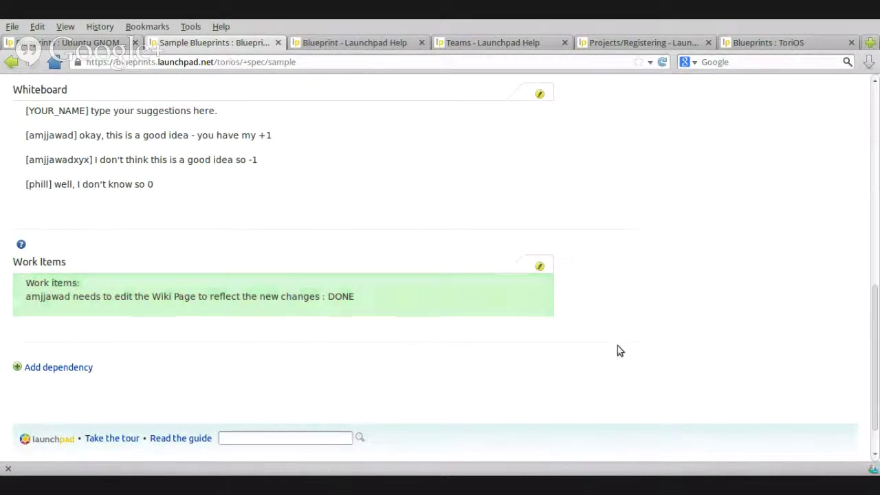
Switch to the Ubuntu GNOME Brainstorming blueprints list and open the artwork-roadmap blueprint
{"action": "scroll", "coordinate": [616, 347], "scroll_direction": "down", "scroll_amount": 1}
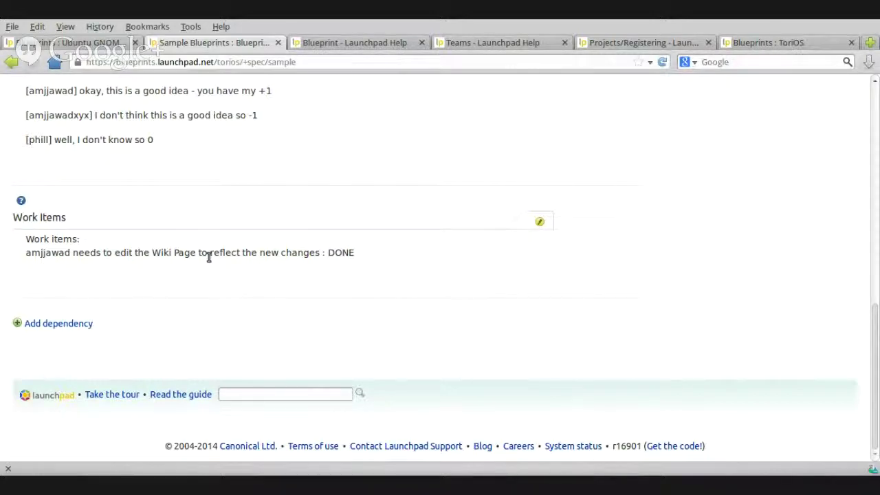
{"action": "scroll", "coordinate": [209, 255], "scroll_direction": "up", "scroll_amount": 10}
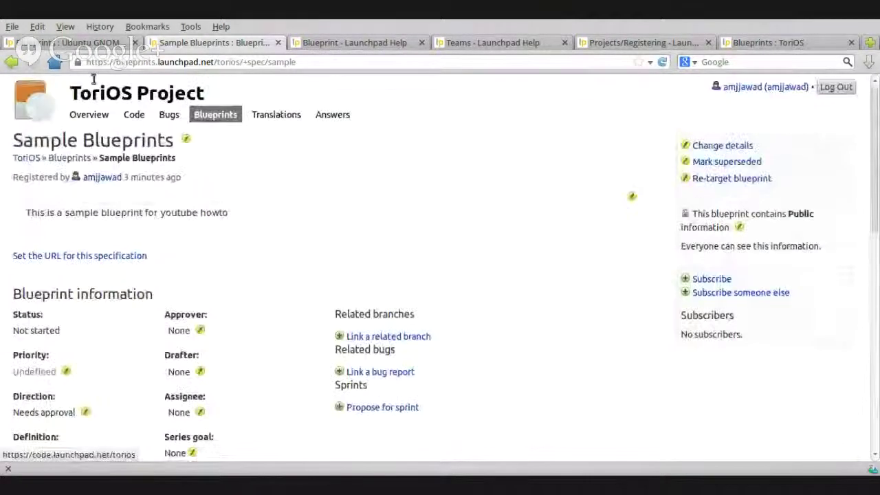
{"action": "left_click", "coordinate": [88, 43]}
{"action": "scroll", "coordinate": [94, 412], "scroll_direction": "down", "scroll_amount": 3}
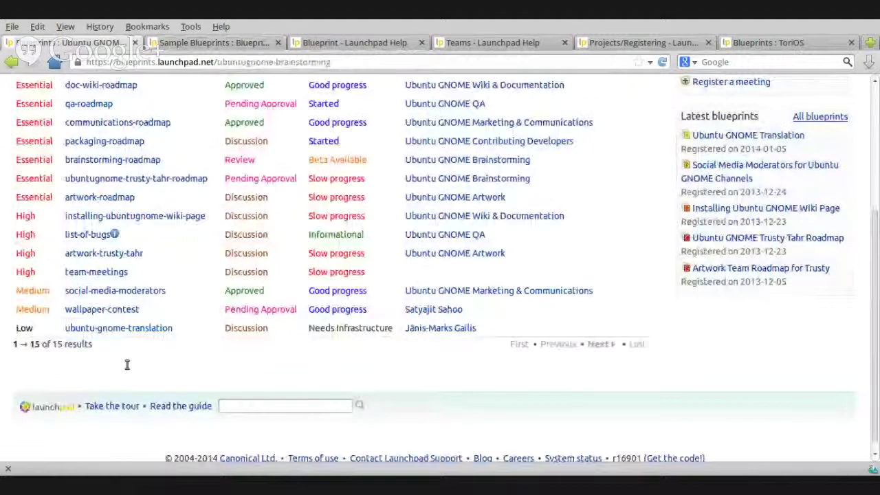
{"action": "scroll", "coordinate": [84, 295], "scroll_direction": "up", "scroll_amount": 4}
{"action": "scroll", "coordinate": [85, 255], "scroll_direction": "down", "scroll_amount": 1}
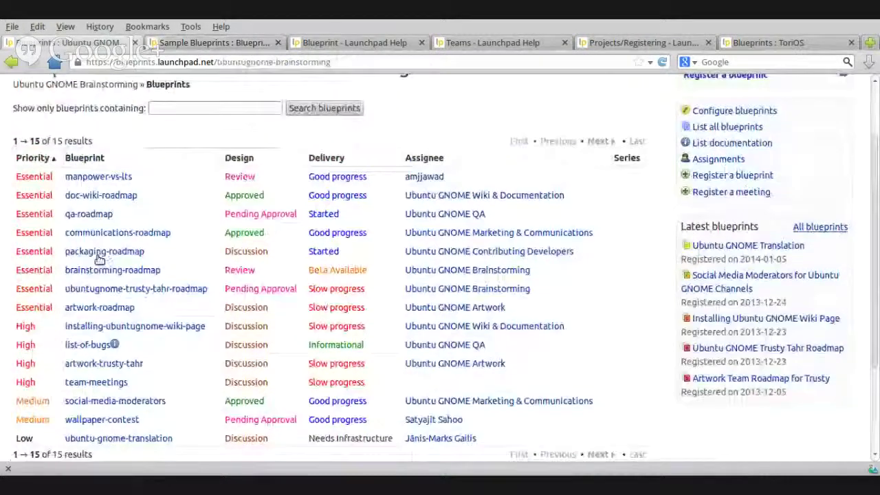
{"action": "left_click", "coordinate": [92, 309]}
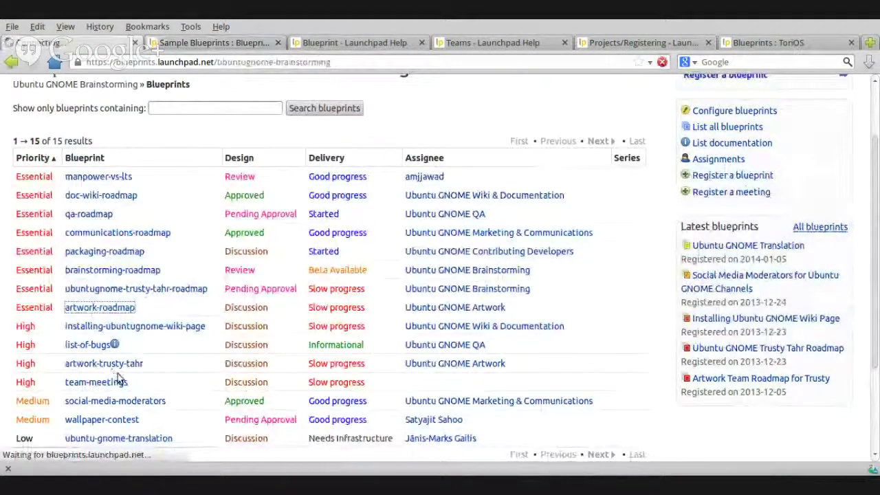
Examine the artwork-roadmap blueprint's information, work items and dependency tree to see how related blueprints are linked
{"action": "scroll", "coordinate": [192, 271], "scroll_direction": "down", "scroll_amount": 4}
{"action": "scroll", "coordinate": [192, 271], "scroll_direction": "down", "scroll_amount": 20}
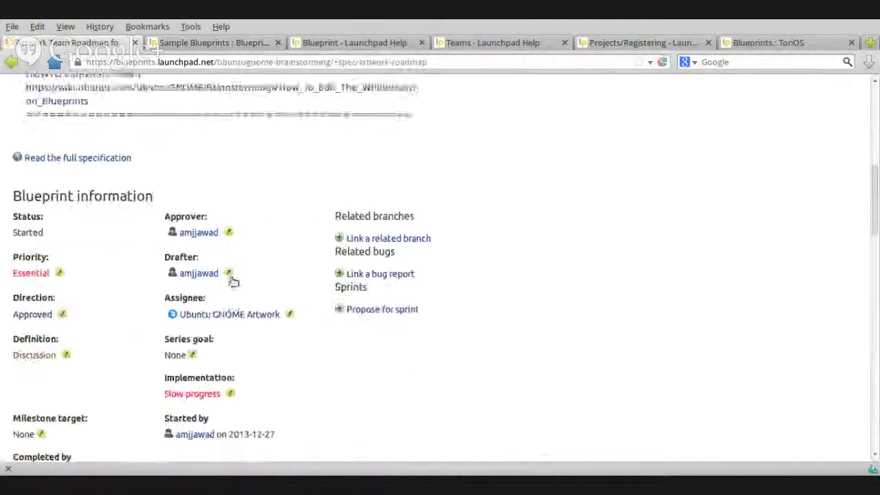
{"action": "scroll", "coordinate": [184, 219], "scroll_direction": "down", "scroll_amount": 9}
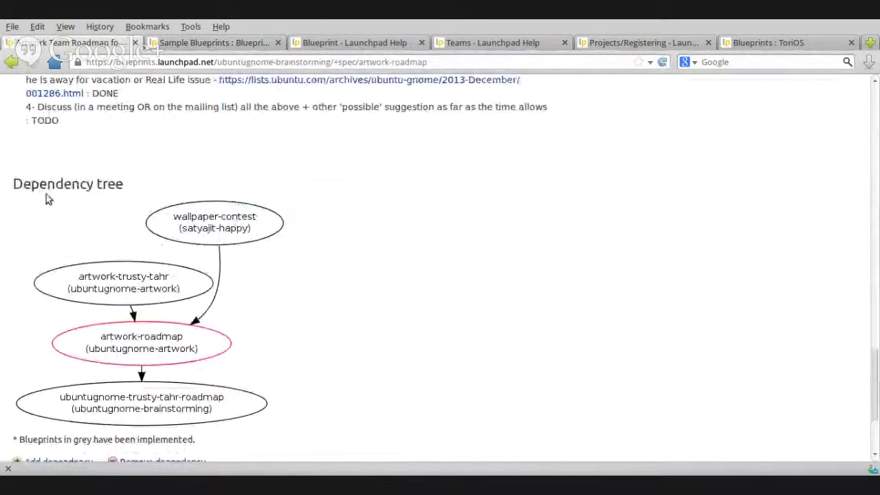
{"action": "scroll", "coordinate": [386, 257], "scroll_direction": "down", "scroll_amount": 3}
{"action": "scroll", "coordinate": [387, 257], "scroll_direction": "up", "scroll_amount": 1}
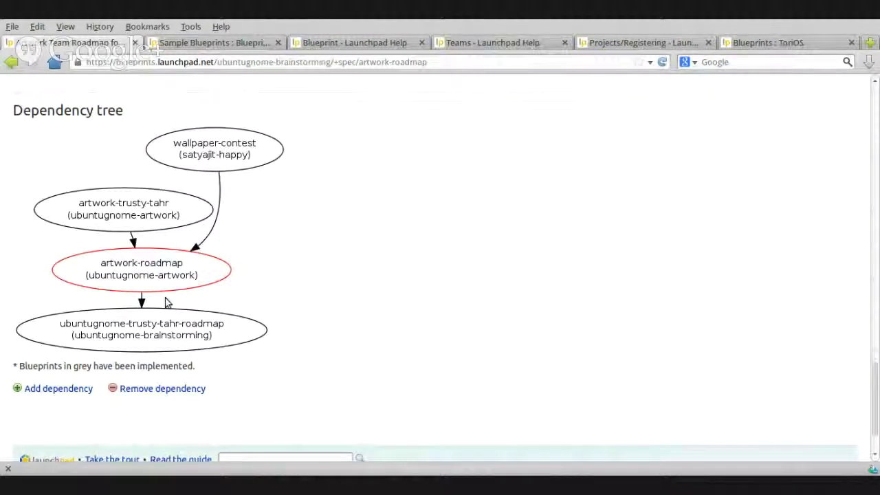
{"action": "scroll", "coordinate": [167, 300], "scroll_direction": "up", "scroll_amount": 2}
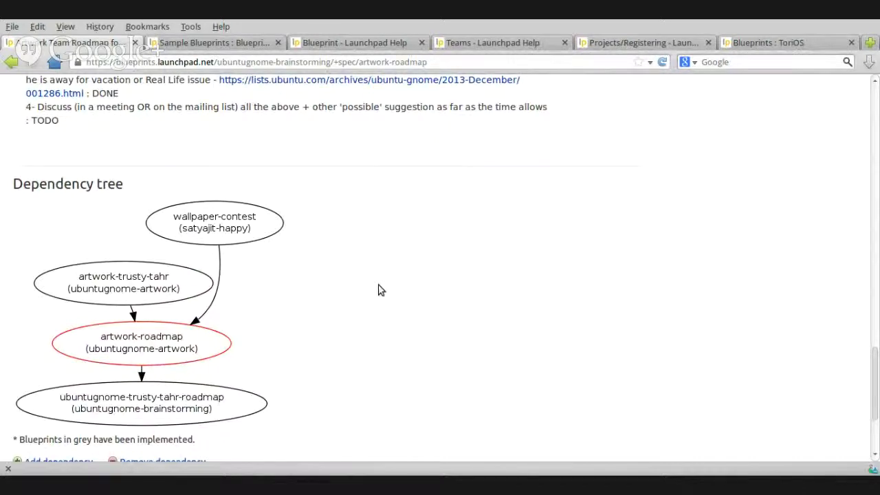
{"action": "scroll", "coordinate": [379, 290], "scroll_direction": "down", "scroll_amount": 2}
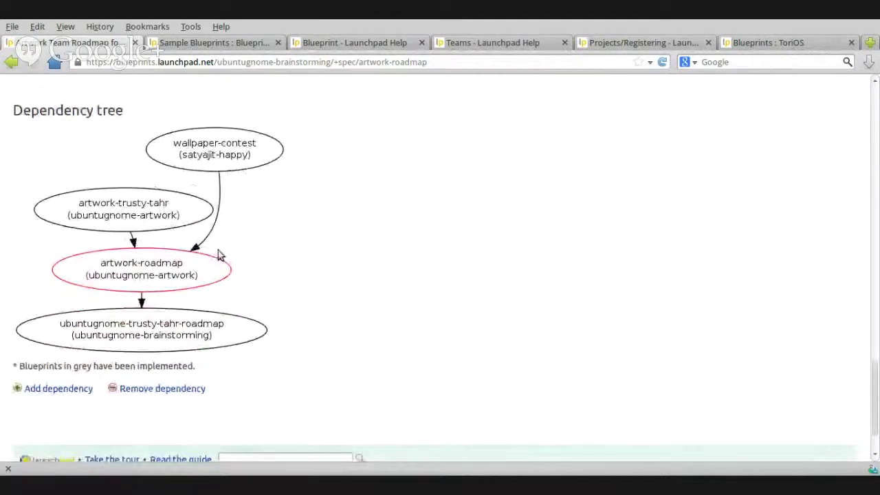
{"action": "scroll", "coordinate": [218, 254], "scroll_direction": "up", "scroll_amount": 4}
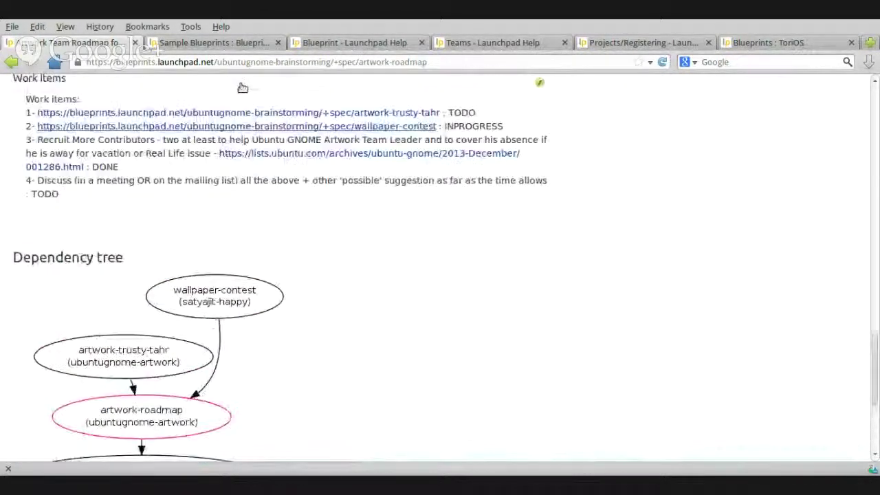
{"action": "scroll", "coordinate": [269, 191], "scroll_direction": "up", "scroll_amount": 5}
{"action": "scroll", "coordinate": [268, 202], "scroll_direction": "down", "scroll_amount": 4}
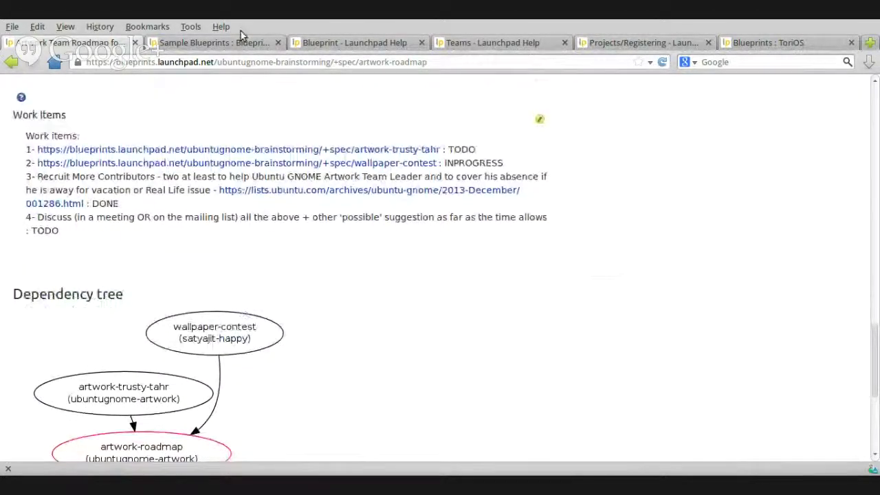
Return to the ToriOS sample blueprint, look over its information fields, and assign yourself as the approver
{"action": "left_click", "coordinate": [214, 43]}
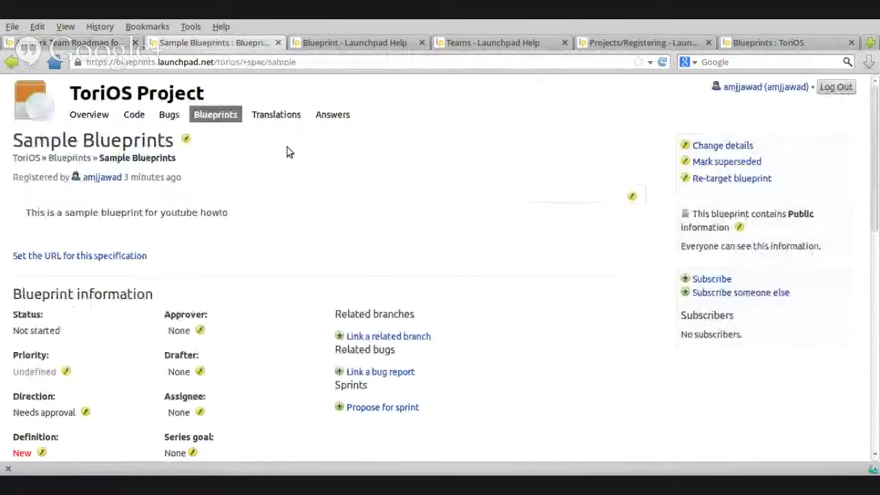
{"action": "scroll", "coordinate": [294, 165], "scroll_direction": "down", "scroll_amount": 8}
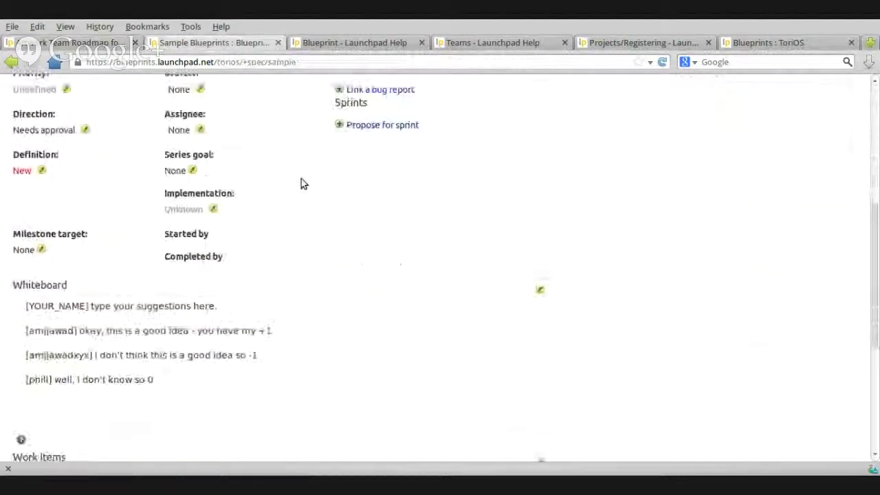
{"action": "scroll", "coordinate": [301, 180], "scroll_direction": "down", "scroll_amount": 3}
{"action": "scroll", "coordinate": [337, 187], "scroll_direction": "up", "scroll_amount": 3}
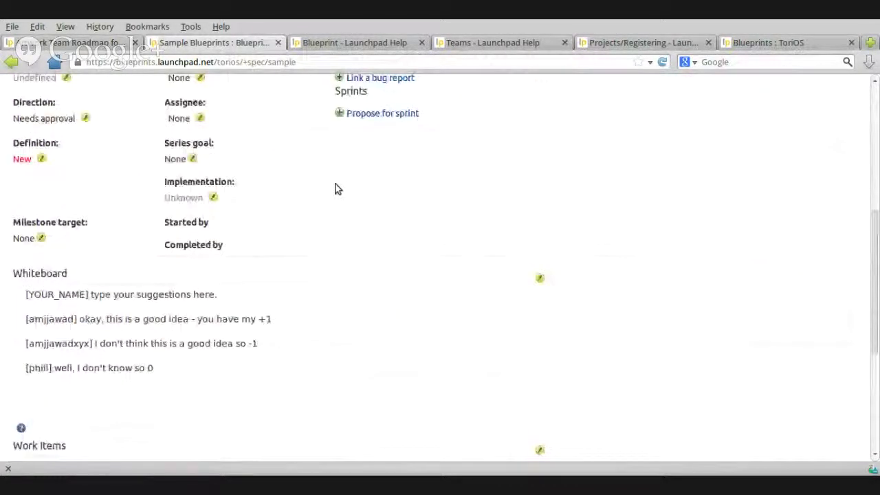
{"action": "scroll", "coordinate": [337, 188], "scroll_direction": "up", "scroll_amount": 5}
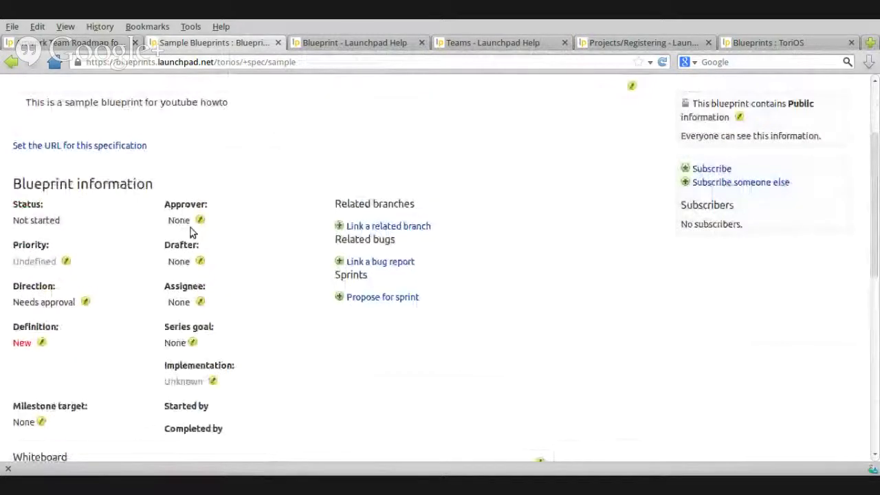
{"action": "scroll", "coordinate": [289, 261], "scroll_direction": "down", "scroll_amount": 1}
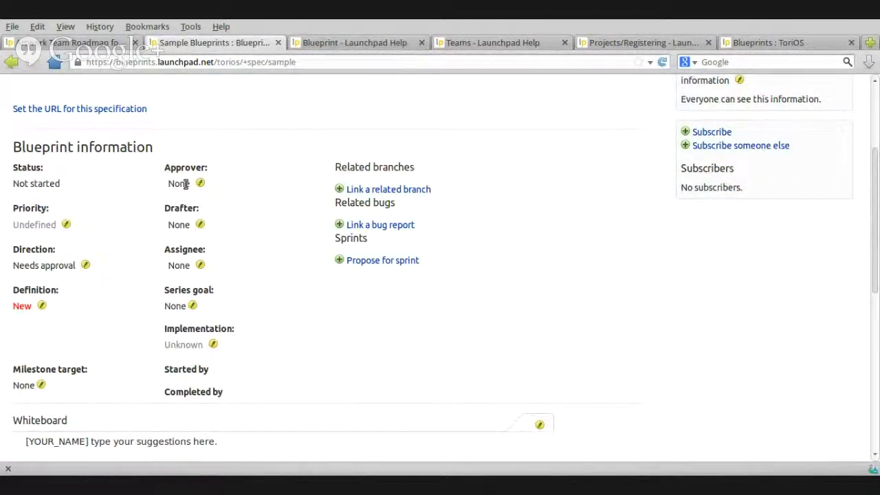
{"action": "left_click", "coordinate": [200, 182]}
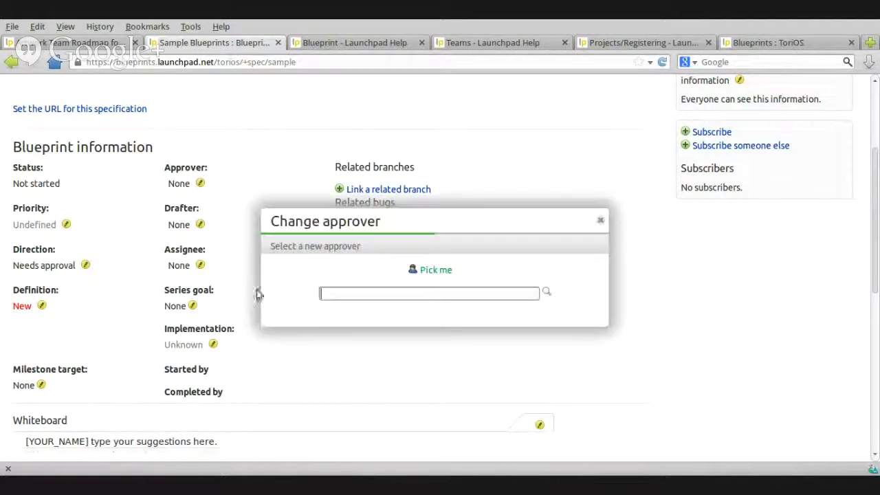
{"action": "left_click", "coordinate": [440, 271]}
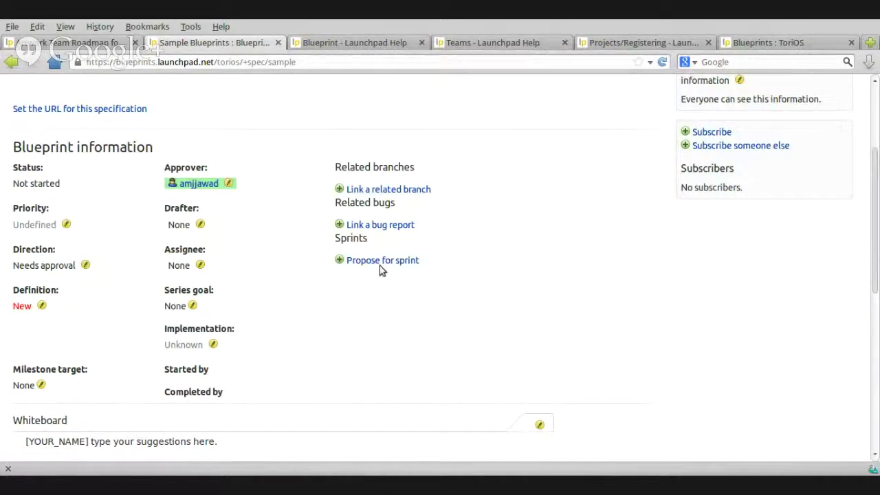
Assign yourself as the drafter of the sample blueprint
{"action": "left_click", "coordinate": [200, 224]}
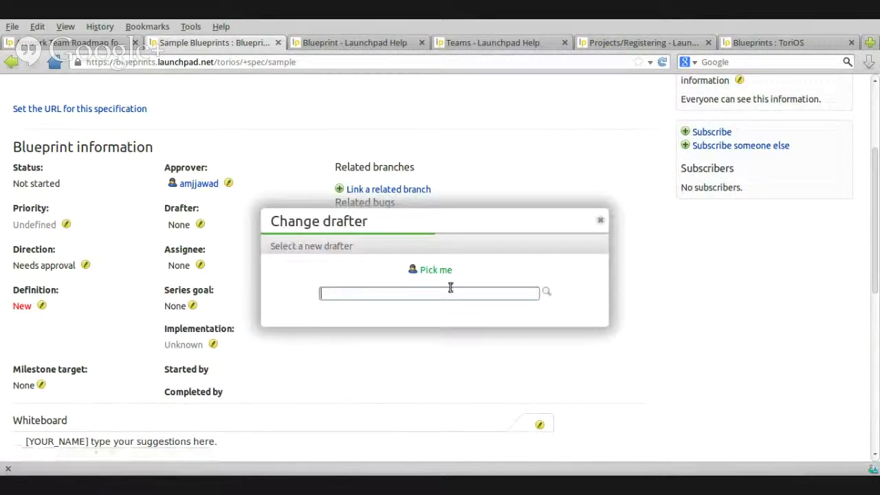
{"action": "left_click", "coordinate": [437, 270]}
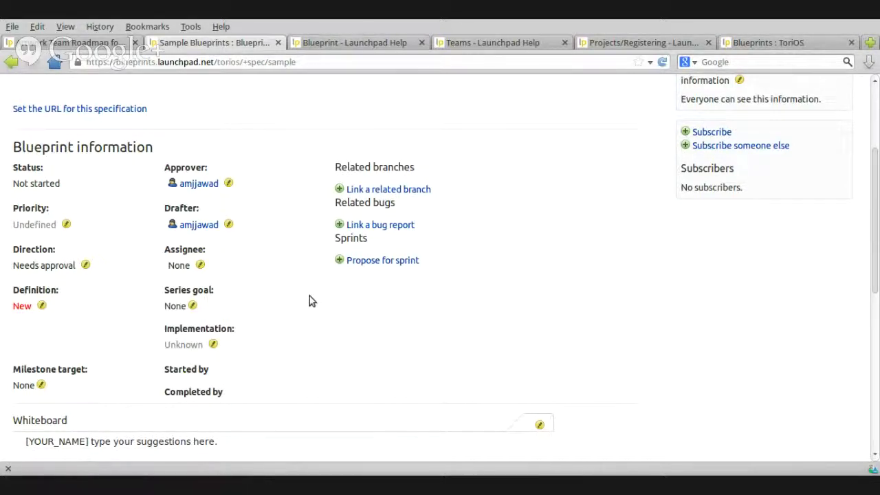
Assign yourself as the sample blueprint's assignee and remove that assignment again
{"action": "left_click", "coordinate": [201, 265]}
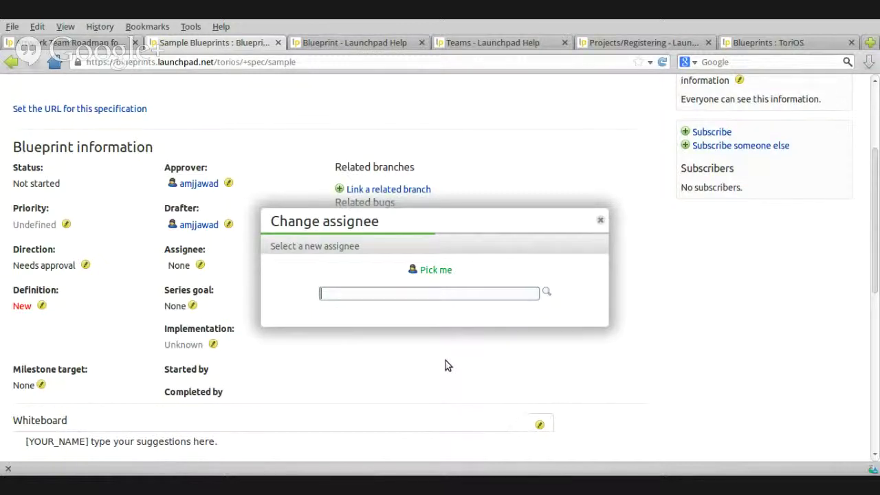
{"action": "left_click", "coordinate": [435, 270]}
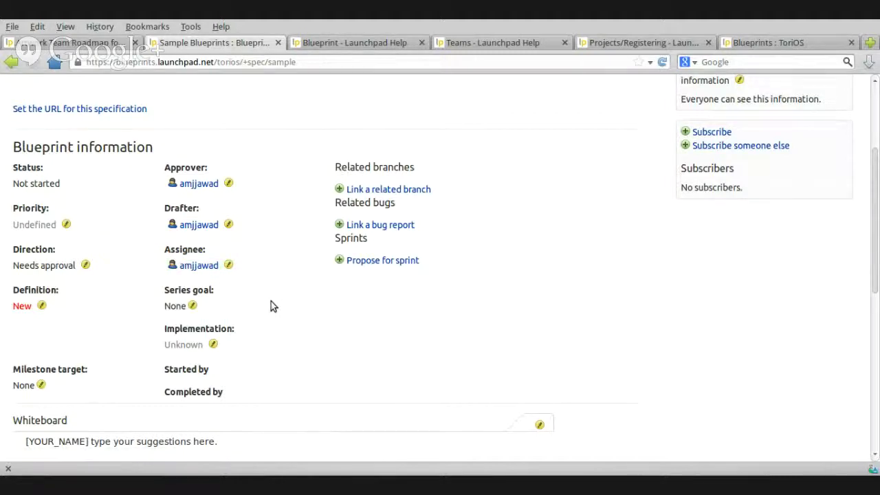
{"action": "left_click", "coordinate": [229, 265]}
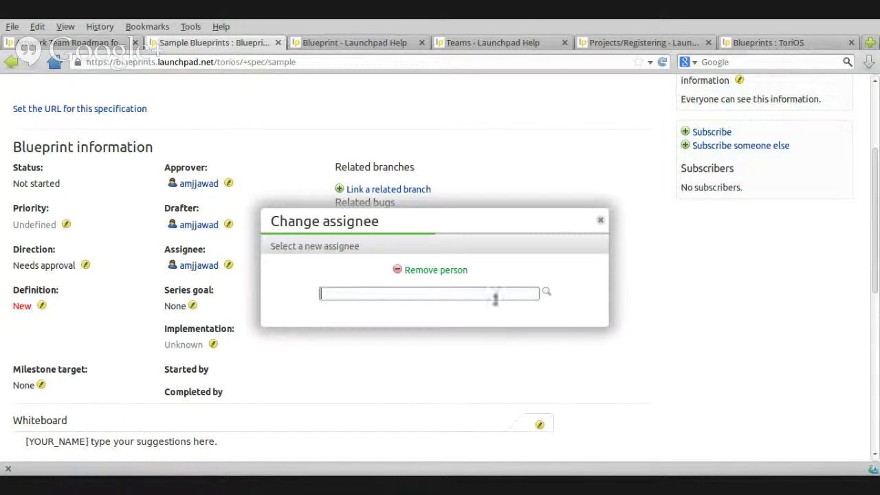
{"action": "left_click", "coordinate": [450, 270]}
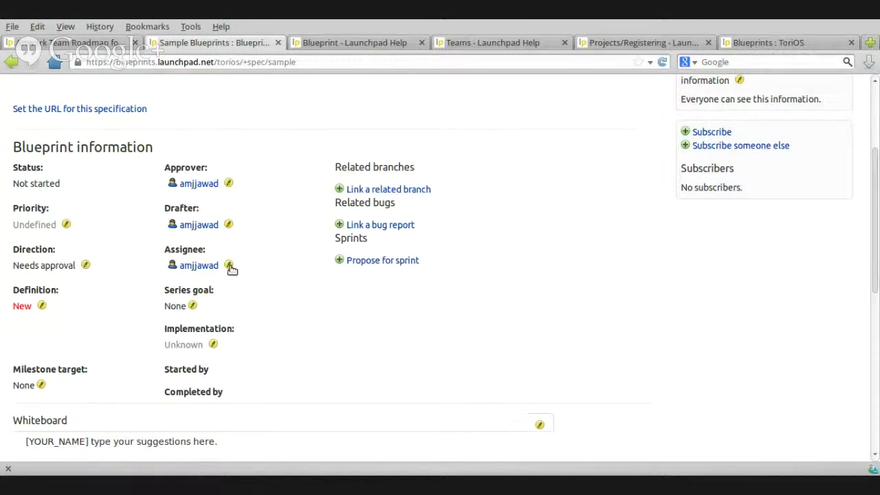
Search for ToriOS among the possible assignees of the sample blueprint
{"action": "left_click", "coordinate": [199, 264]}
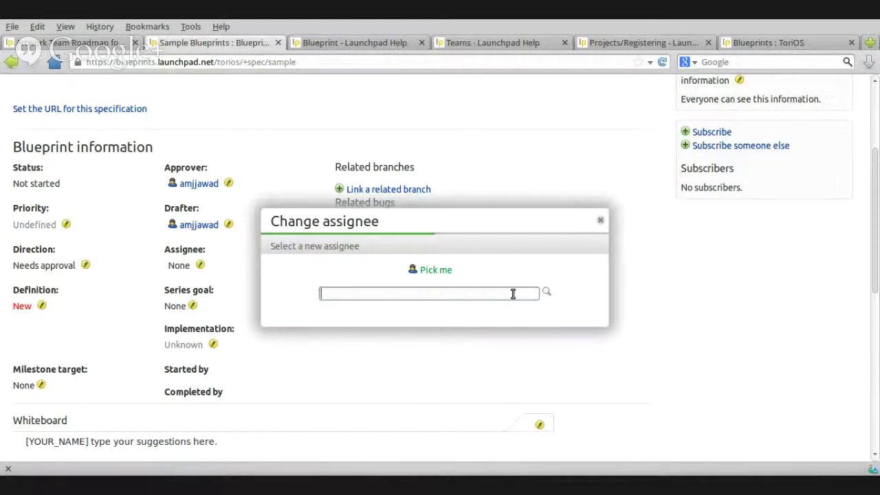
{"action": "type", "text": "ToriOS"}
{"action": "left_click", "coordinate": [547, 291]}
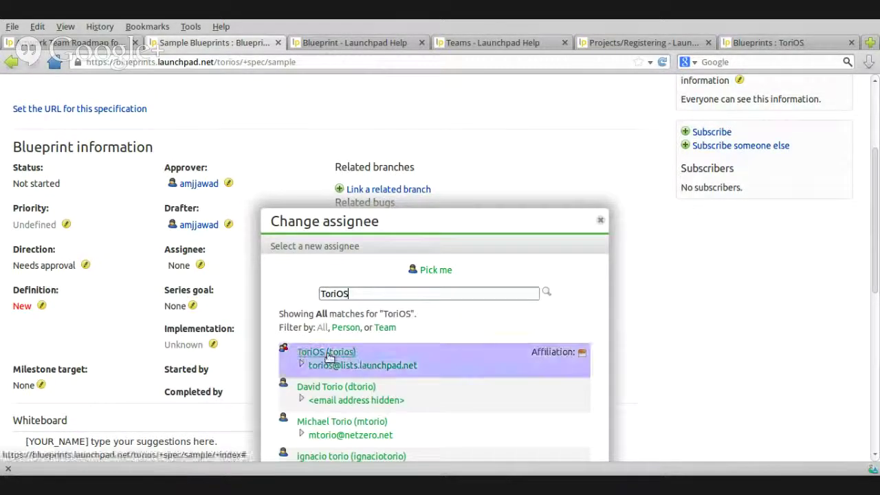
Search the possible assignees for Ubuntu GNOME, look through the matches, and close the assignee selection without choosing anyone
{"action": "double_click", "coordinate": [399, 291]}
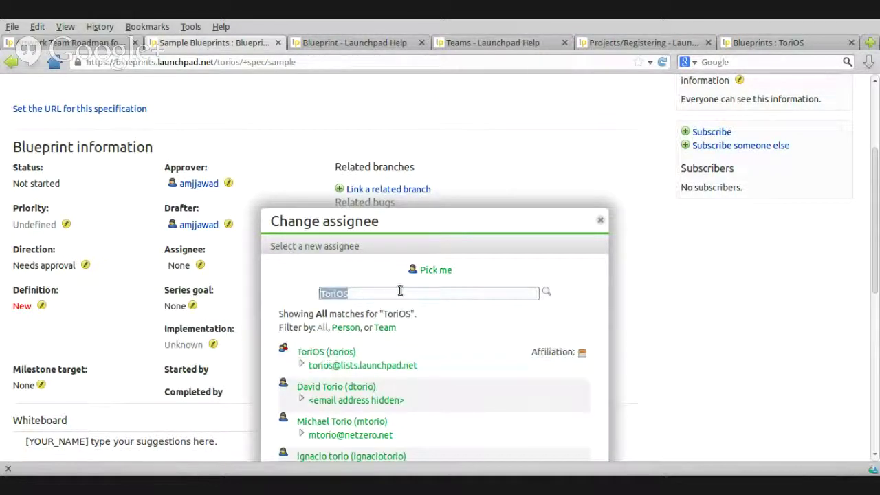
{"action": "type", "text": "ubuntu GNOME"}
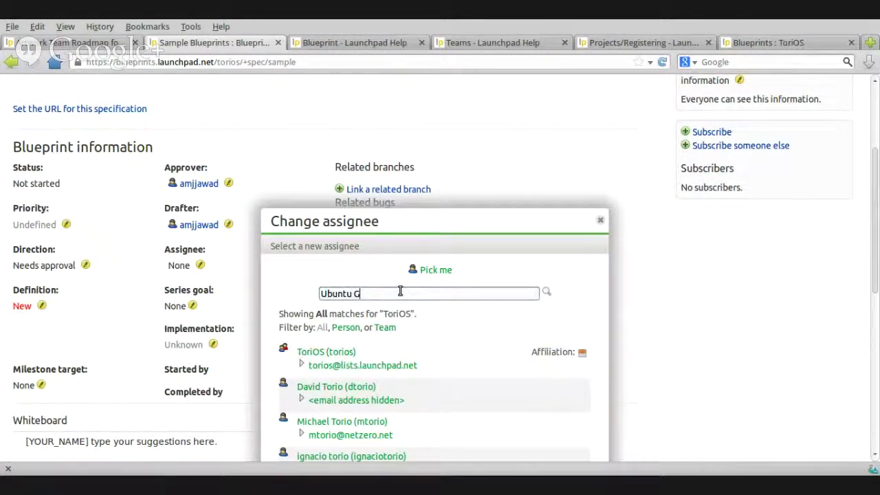
{"action": "left_click", "coordinate": [550, 293]}
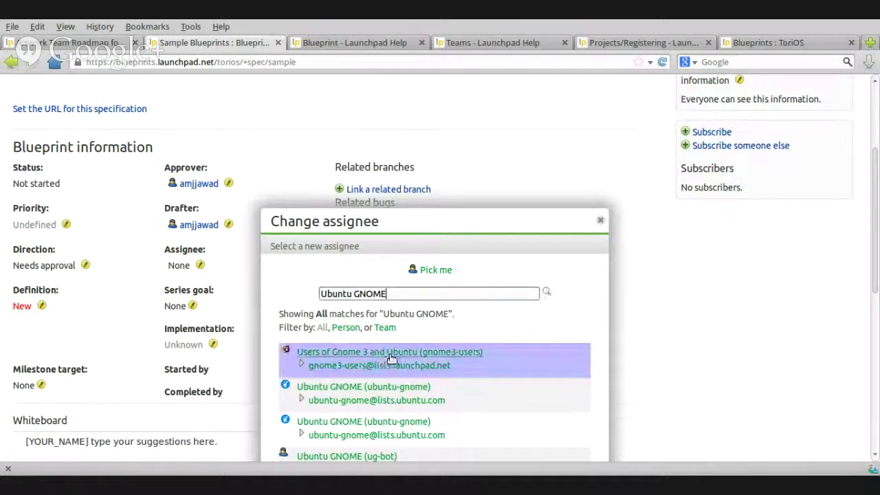
{"action": "scroll", "coordinate": [390, 358], "scroll_direction": "down", "scroll_amount": 2}
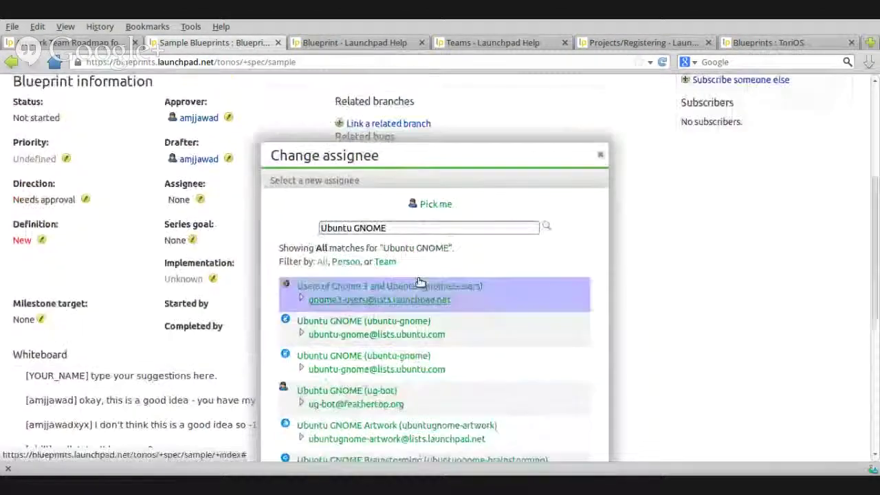
{"action": "scroll", "coordinate": [419, 283], "scroll_direction": "up", "scroll_amount": 1}
{"action": "double_click", "coordinate": [420, 257]}
{"action": "key", "text": "ctrl+a"}
{"action": "key", "text": "BackSpace"}
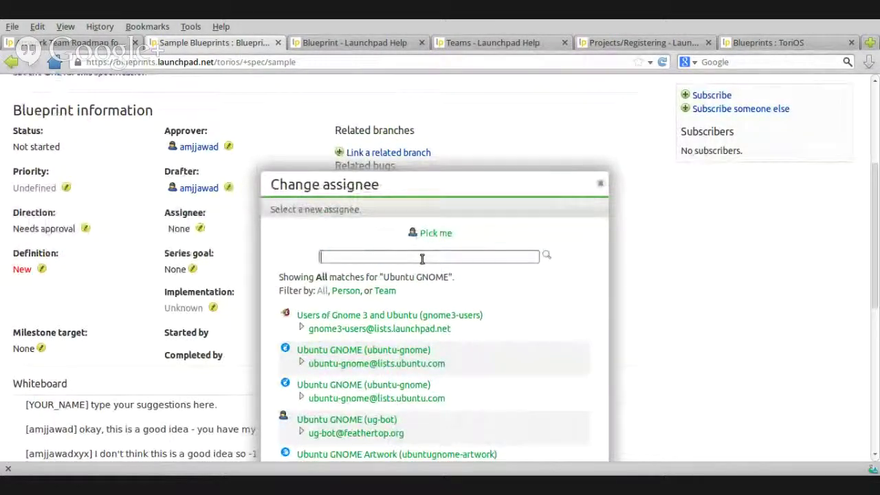
{"action": "left_click", "coordinate": [602, 184]}
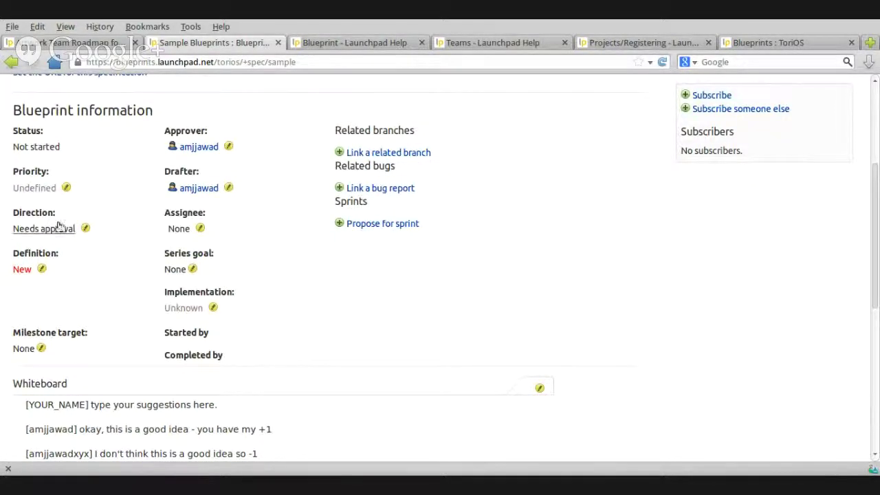
Look at the available options for the blueprint's priority, direction and definition status without changing any of them
{"action": "left_click", "coordinate": [66, 187]}
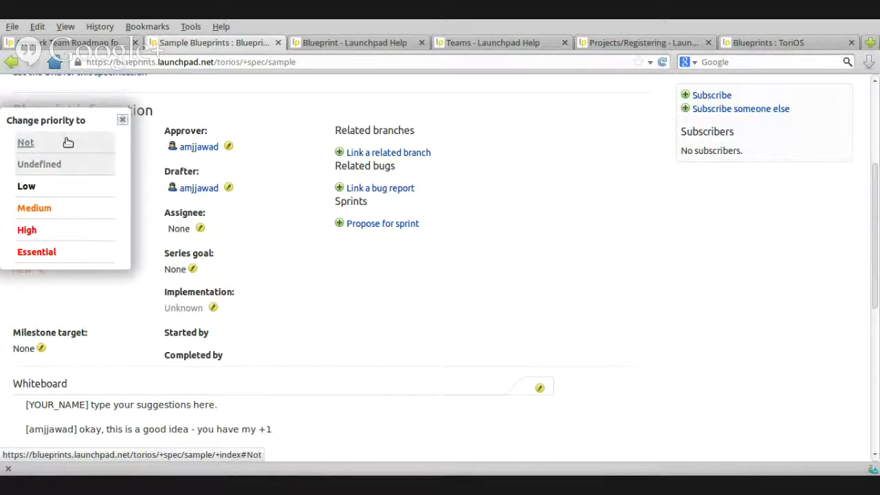
{"action": "left_click", "coordinate": [123, 122]}
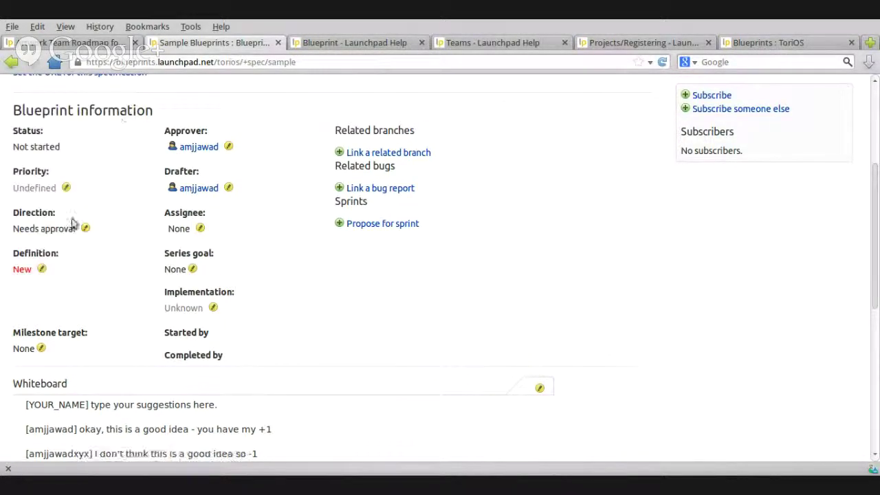
{"action": "left_click", "coordinate": [86, 229]}
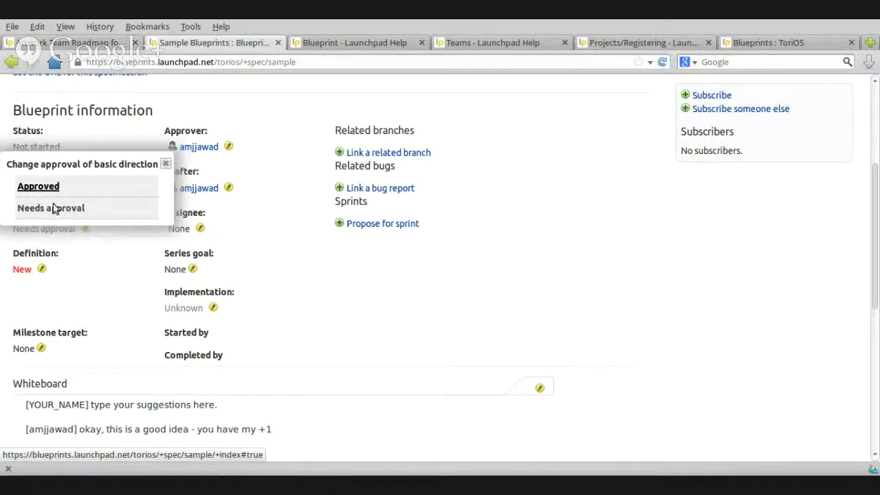
{"action": "left_click", "coordinate": [165, 164]}
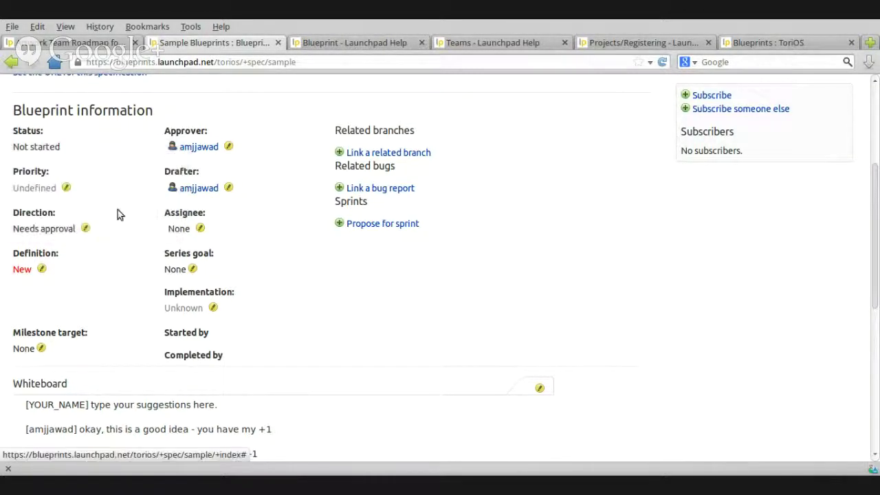
{"action": "left_click", "coordinate": [43, 269]}
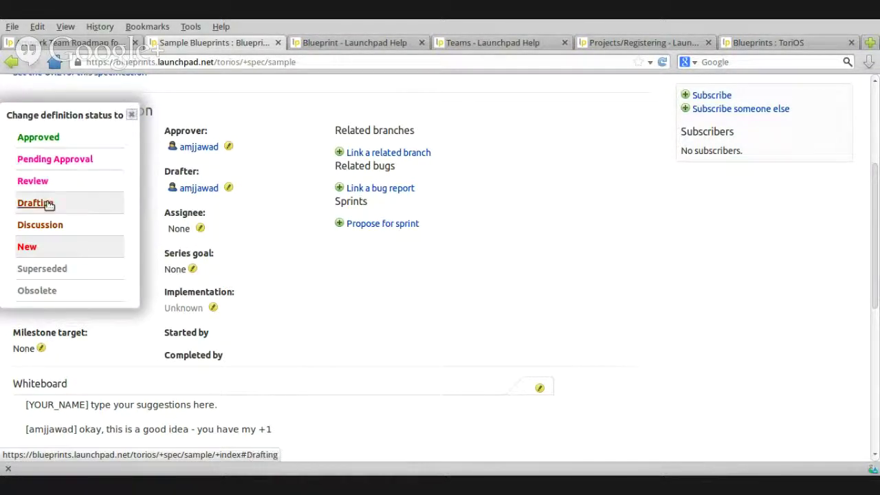
{"action": "left_click", "coordinate": [131, 114]}
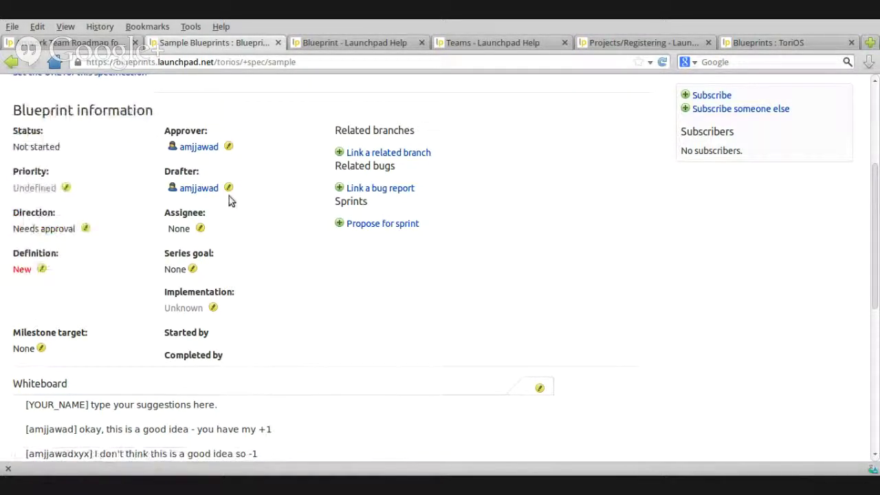
Review the full list of implementation statuses for the blueprint and close it without choosing one
{"action": "left_click", "coordinate": [213, 308]}
{"action": "scroll", "coordinate": [331, 306], "scroll_direction": "down", "scroll_amount": 2}
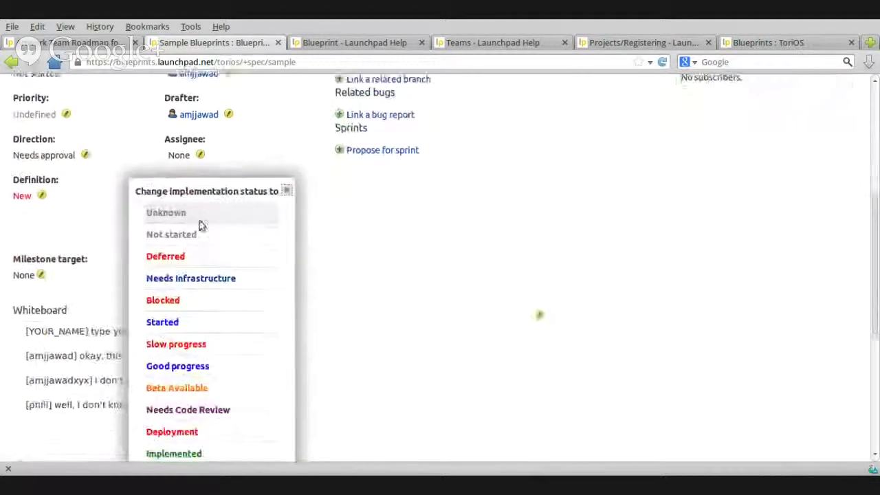
{"action": "scroll", "coordinate": [199, 226], "scroll_direction": "down", "scroll_amount": 2}
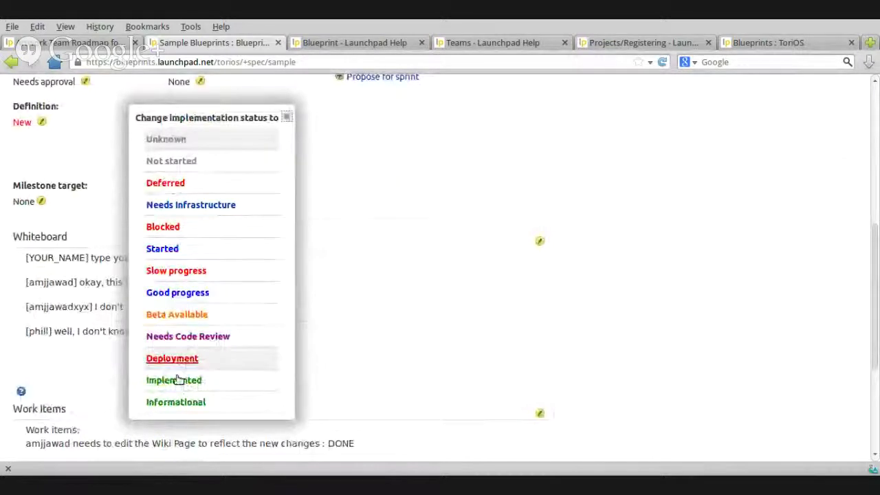
{"action": "left_click", "coordinate": [286, 117]}
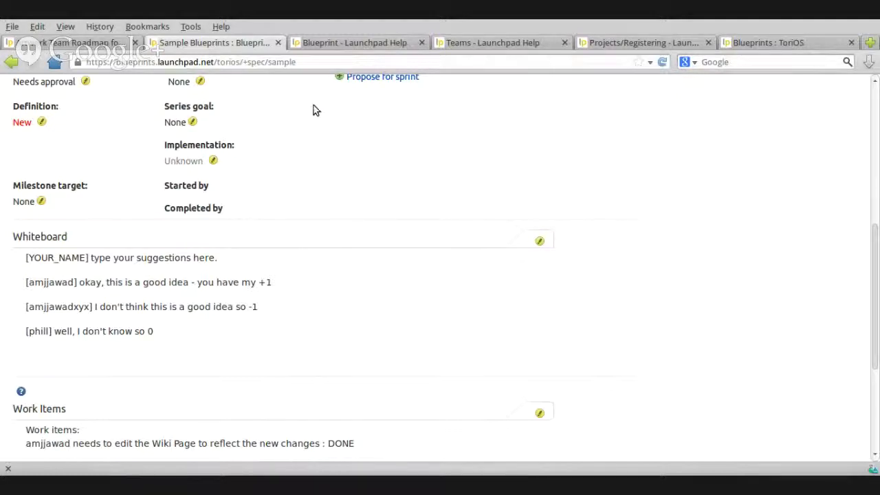
Switch to the ToriOS blueprints list and examine each blueprint's priority, design status, delivery status and assignee
{"action": "left_click", "coordinate": [347, 40]}
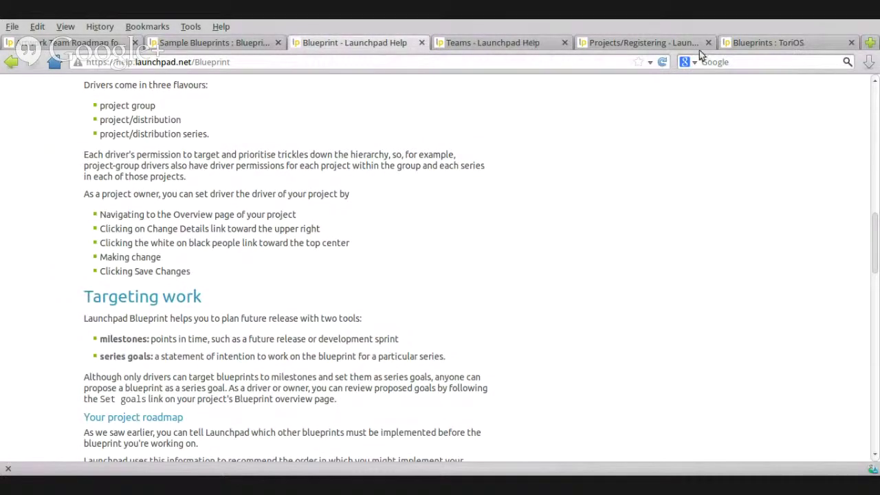
{"action": "left_click", "coordinate": [763, 42]}
{"action": "scroll", "coordinate": [413, 171], "scroll_direction": "up", "scroll_amount": 2}
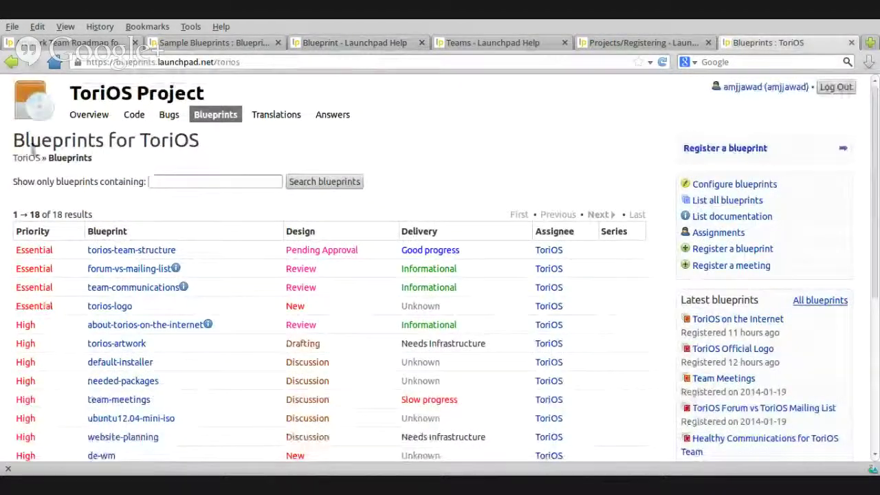
{"action": "scroll", "coordinate": [163, 183], "scroll_direction": "down", "scroll_amount": 2}
{"action": "scroll", "coordinate": [163, 184], "scroll_direction": "down", "scroll_amount": 1}
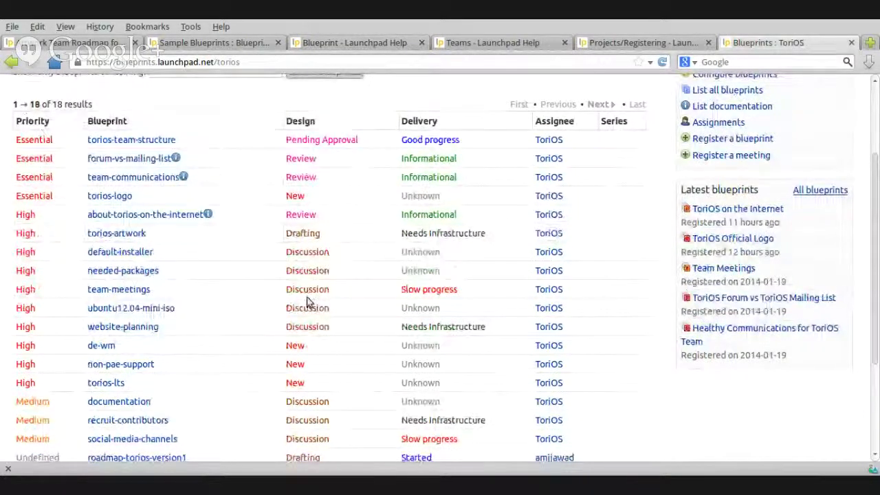
{"action": "scroll", "coordinate": [302, 295], "scroll_direction": "down", "scroll_amount": 2}
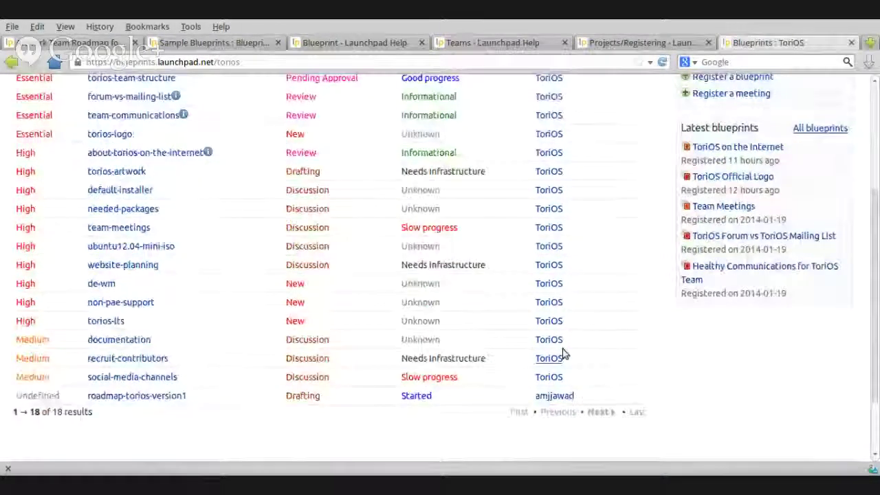
{"action": "scroll", "coordinate": [564, 344], "scroll_direction": "up", "scroll_amount": 2}
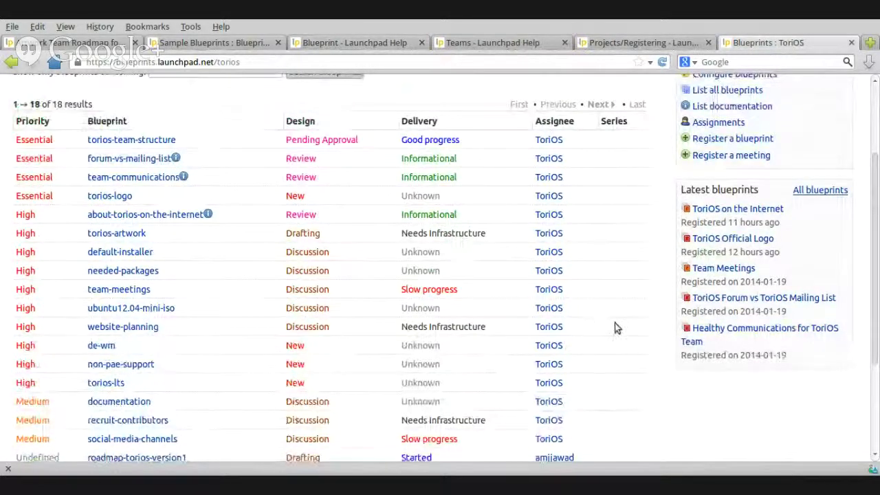
{"action": "scroll", "coordinate": [615, 328], "scroll_direction": "down", "scroll_amount": 2}
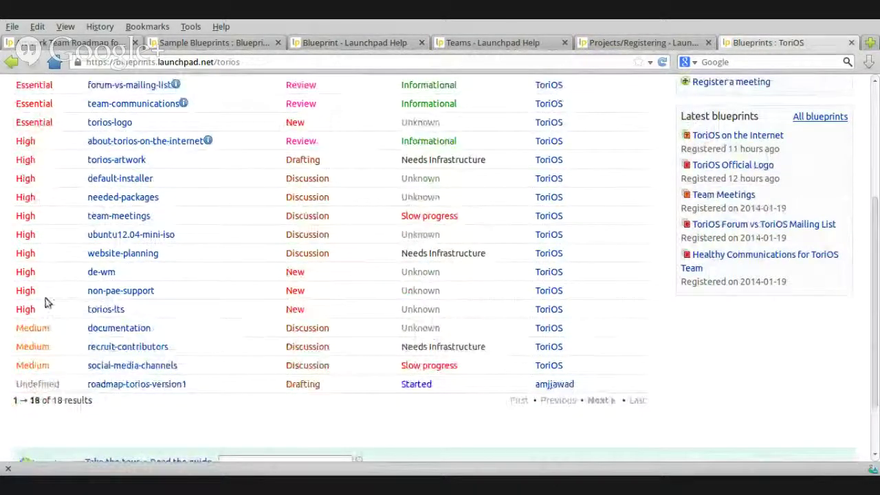
{"action": "left_click_drag", "start_coordinate": [15, 310], "coordinate": [309, 316]}
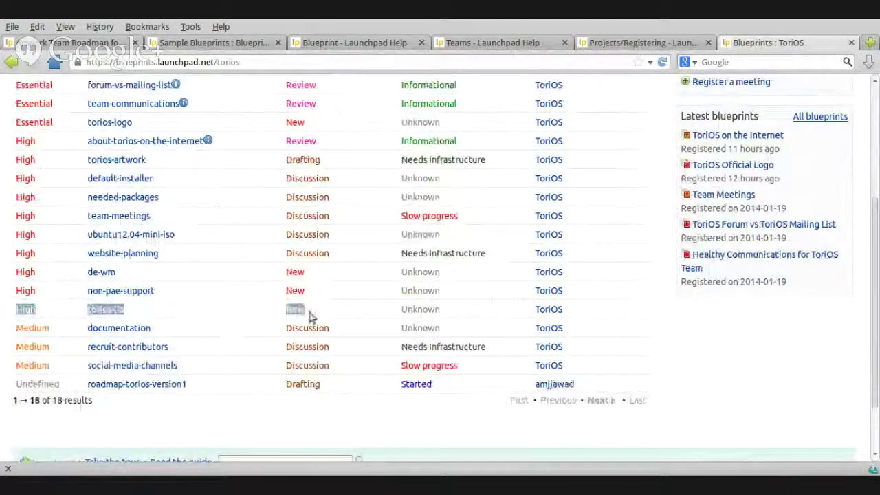
{"action": "left_click", "coordinate": [605, 316]}
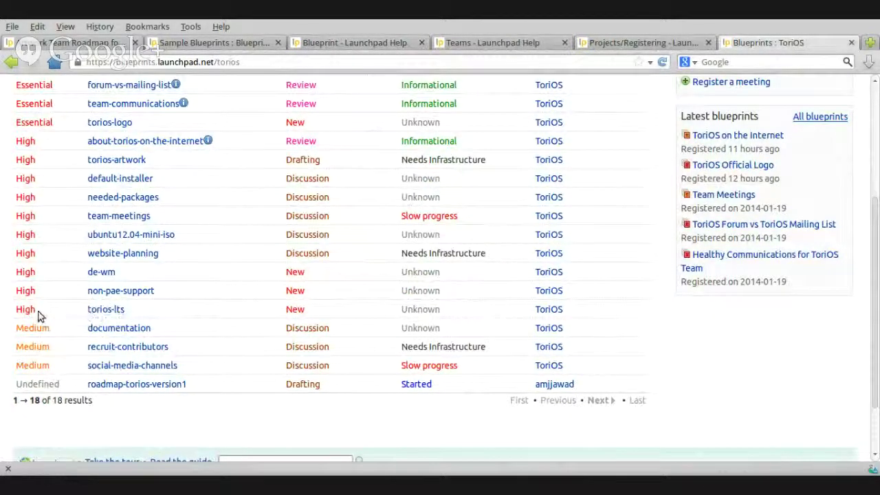
{"action": "scroll", "coordinate": [38, 315], "scroll_direction": "up", "scroll_amount": 1}
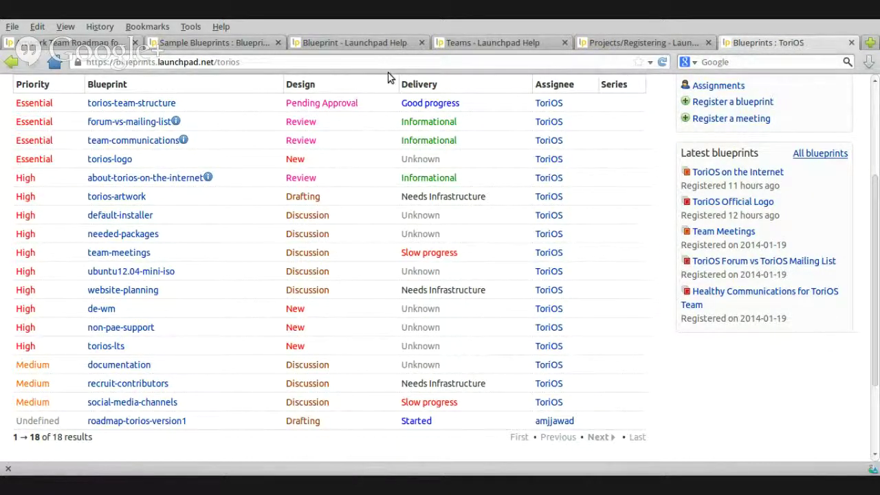
{"action": "scroll", "coordinate": [318, 227], "scroll_direction": "up", "scroll_amount": 1}
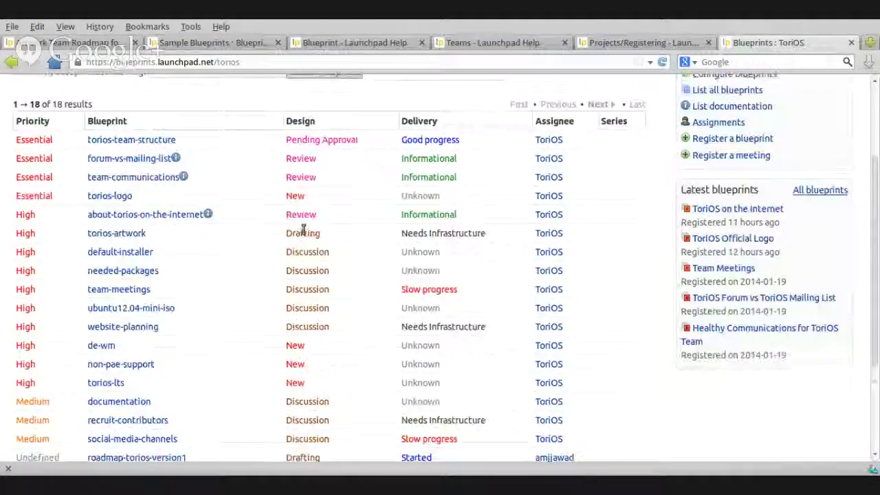
{"action": "scroll", "coordinate": [302, 230], "scroll_direction": "down", "scroll_amount": 1}
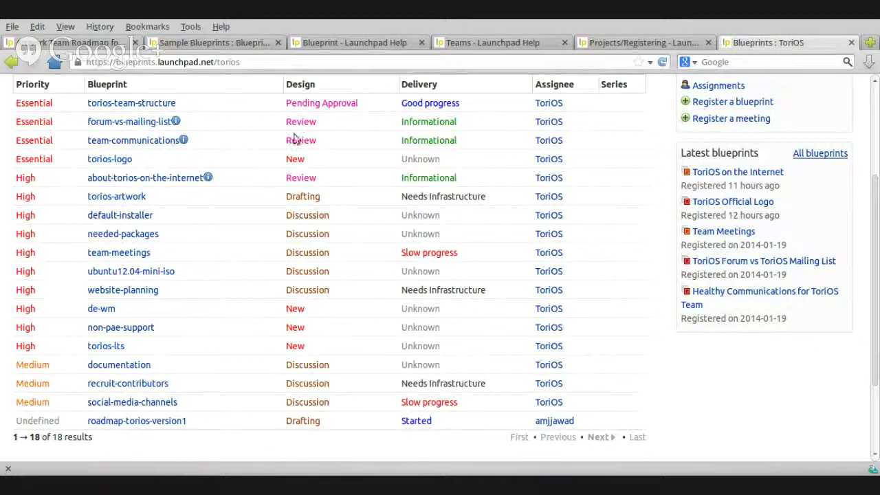
{"action": "scroll", "coordinate": [229, 165], "scroll_direction": "up", "scroll_amount": 1}
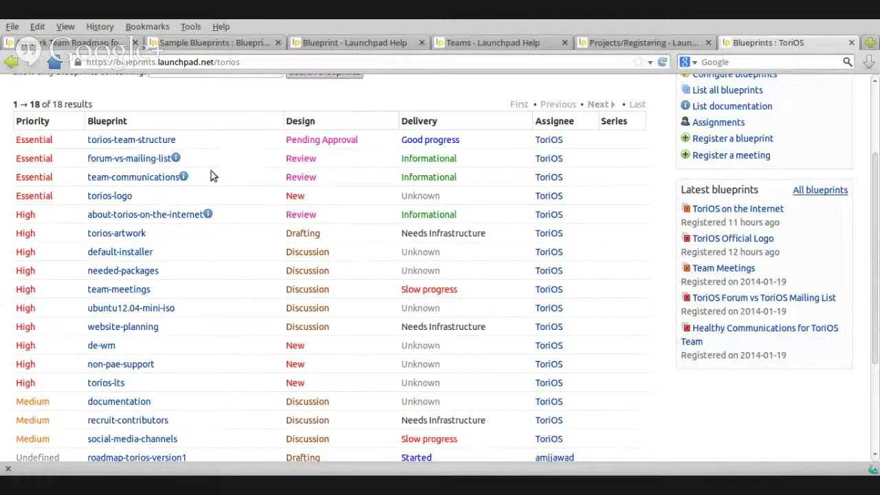
Switch from the ToriOS list to the Artwork Team Roadmap blueprint, open Ubuntu GNOME Brainstorming's blueprints list and review its statuses and assignees
{"action": "scroll", "coordinate": [482, 261], "scroll_direction": "down", "scroll_amount": 3}
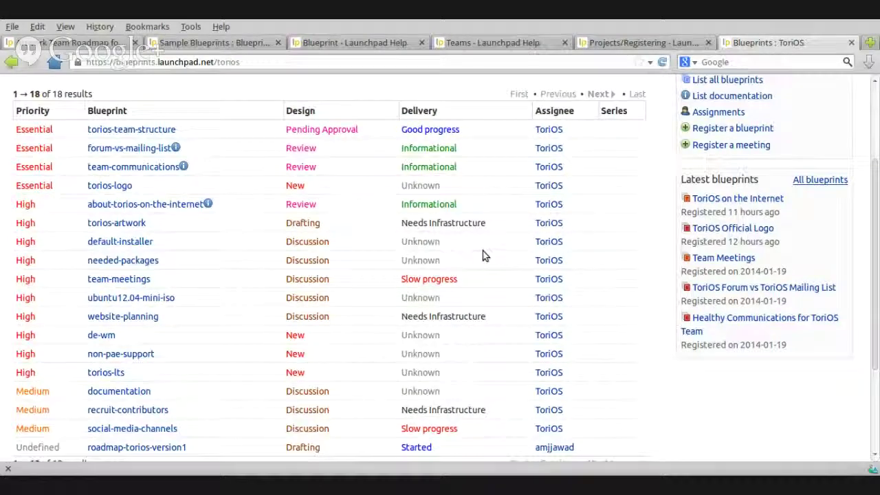
{"action": "scroll", "coordinate": [403, 344], "scroll_direction": "up", "scroll_amount": 4}
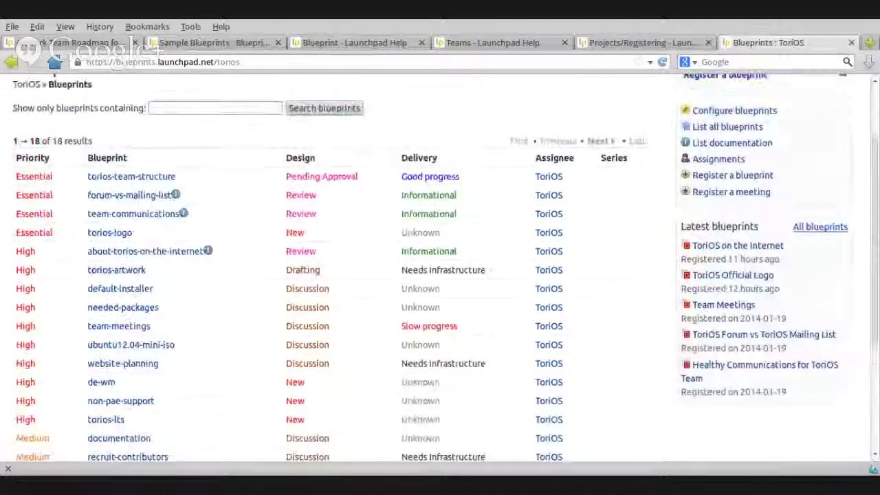
{"action": "left_click", "coordinate": [95, 44]}
{"action": "scroll", "coordinate": [153, 141], "scroll_direction": "up", "scroll_amount": 6}
{"action": "scroll", "coordinate": [267, 172], "scroll_direction": "up", "scroll_amount": 10}
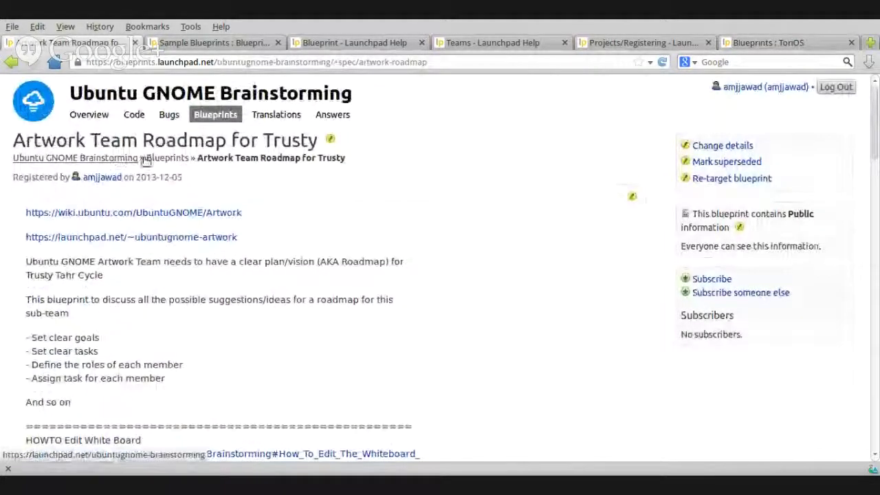
{"action": "left_click", "coordinate": [154, 158]}
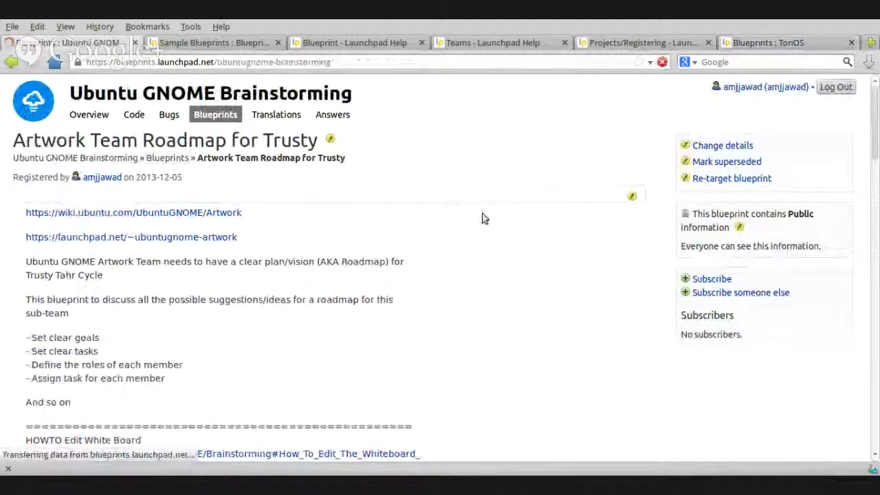
{"action": "scroll", "coordinate": [483, 217], "scroll_direction": "down", "scroll_amount": 4}
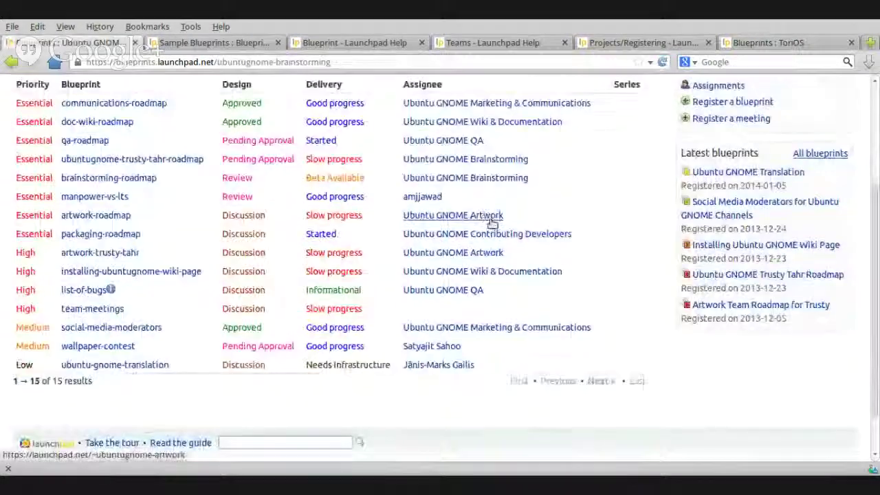
{"action": "scroll", "coordinate": [492, 218], "scroll_direction": "up", "scroll_amount": 1}
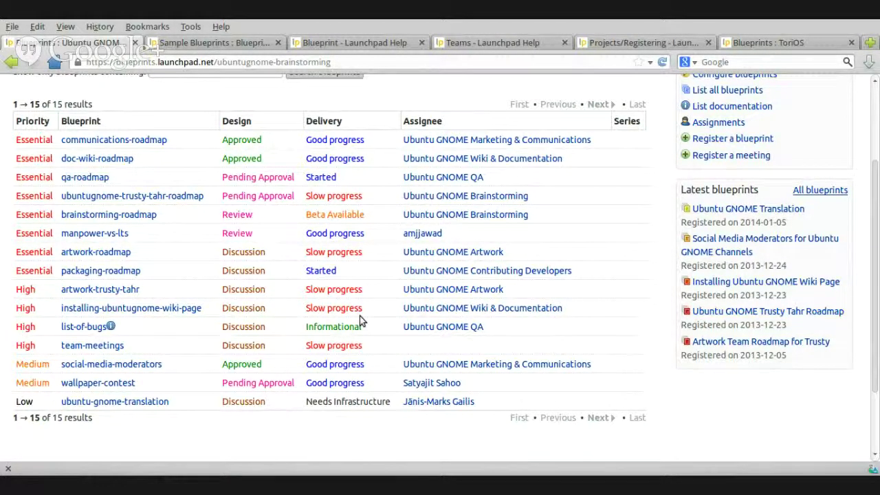
List all blueprints of Ubuntu GNOME Brainstorming and highlight the results count above the table
{"action": "scroll", "coordinate": [359, 315], "scroll_direction": "up", "scroll_amount": 3}
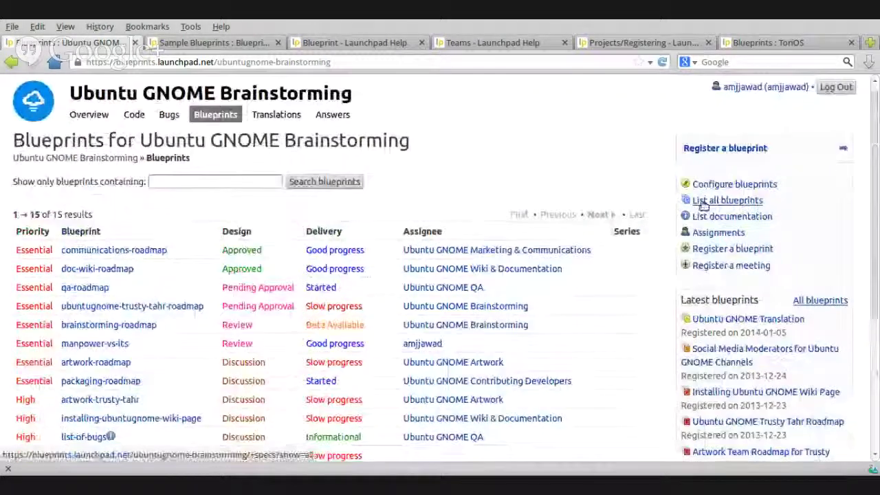
{"action": "left_click", "coordinate": [699, 207]}
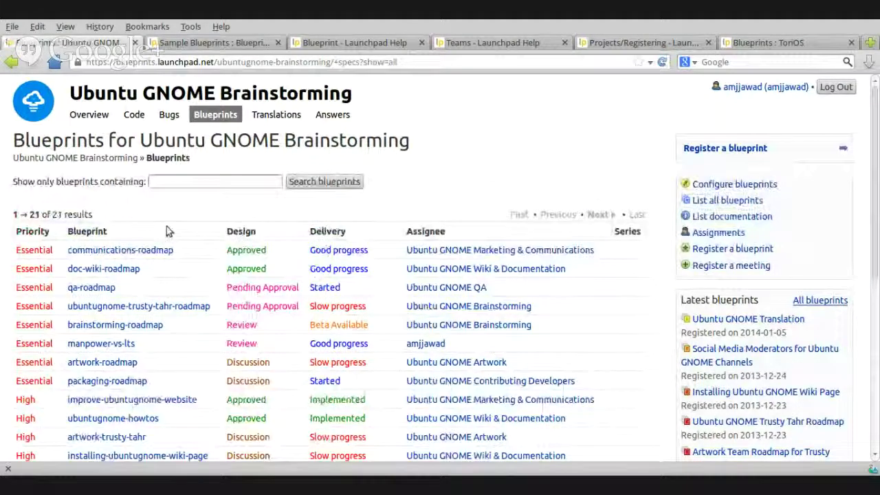
{"action": "left_click_drag", "start_coordinate": [97, 218], "coordinate": [14, 214]}
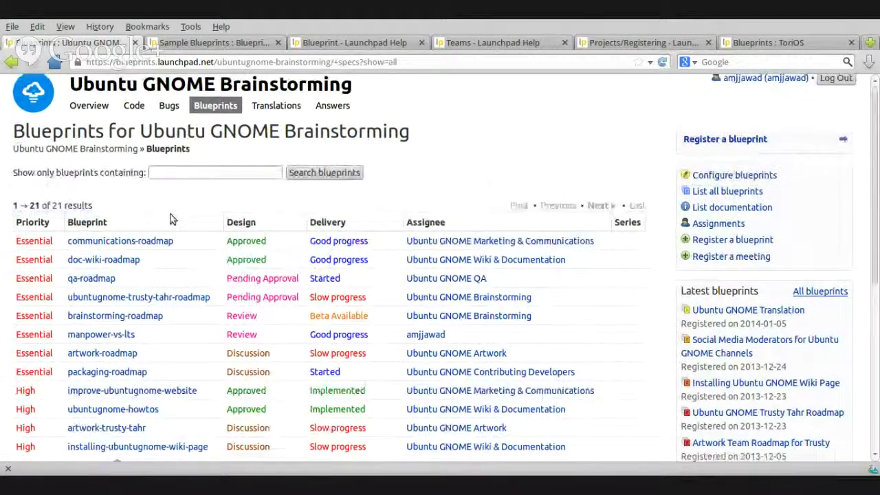
{"action": "scroll", "coordinate": [172, 219], "scroll_direction": "down", "scroll_amount": 3}
Try sorting the full blueprint list by different columns, ending with priority from Essential downwards
{"action": "left_click", "coordinate": [324, 120]}
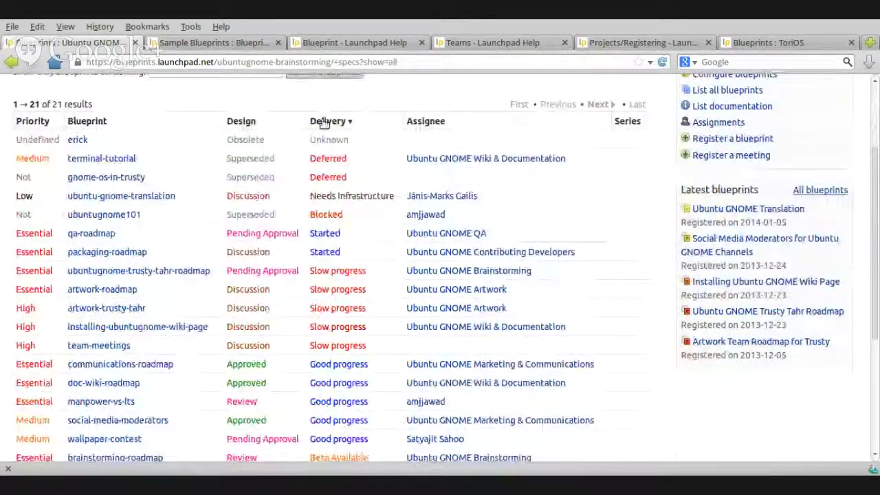
{"action": "left_click", "coordinate": [330, 122]}
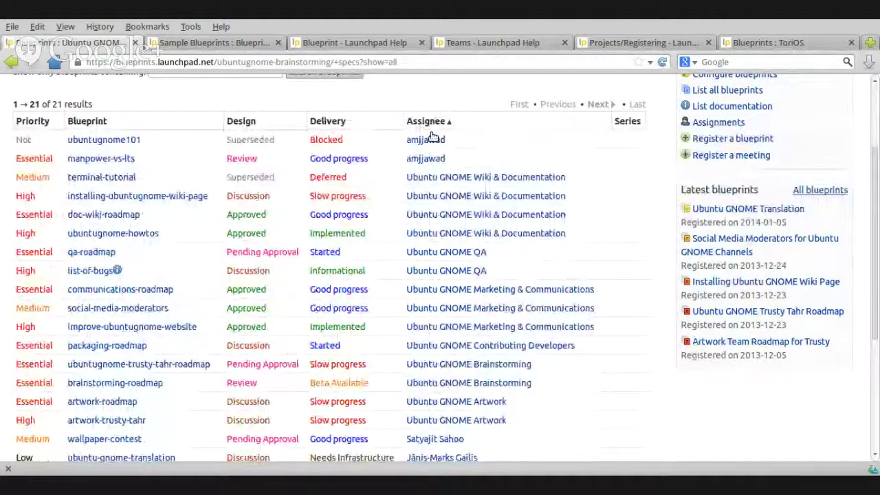
{"action": "left_click", "coordinate": [89, 121]}
{"action": "left_click", "coordinate": [35, 121]}
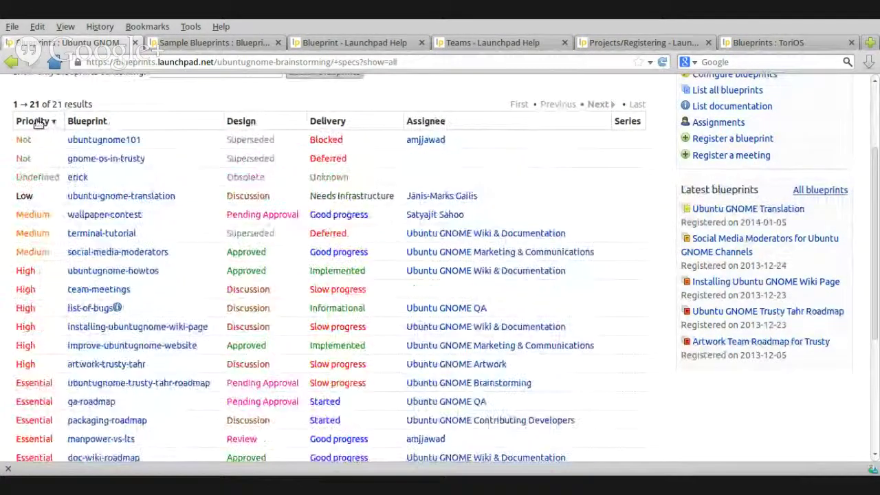
{"action": "left_click", "coordinate": [34, 121]}
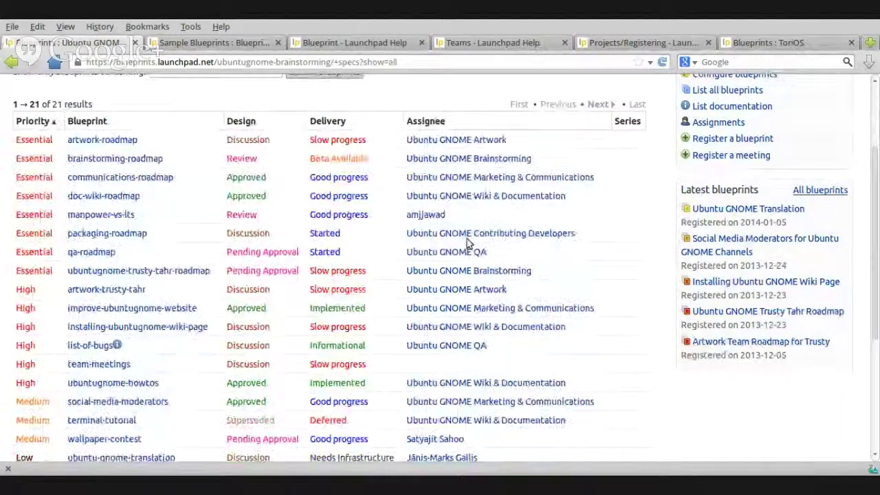
Sort the blueprints by delivery status with Informational first and look through the whole list, comparing design and delivery statuses
{"action": "left_click", "coordinate": [325, 122]}
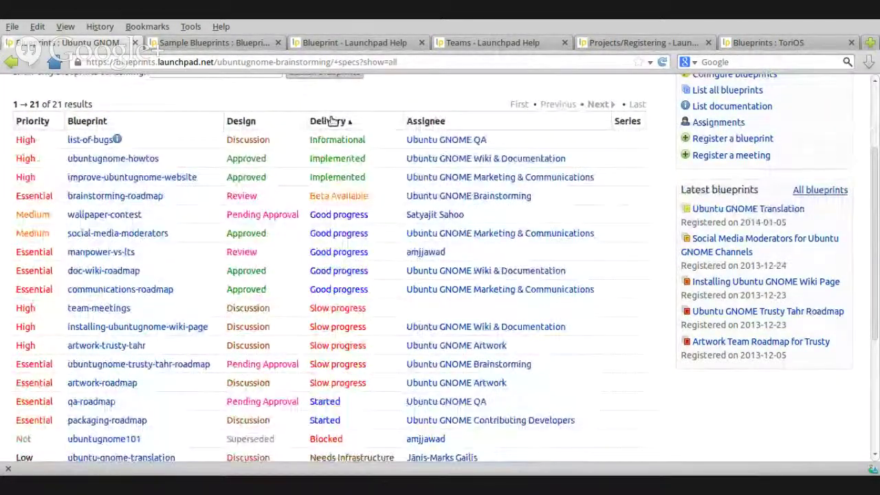
{"action": "left_click", "coordinate": [330, 121]}
{"action": "left_click", "coordinate": [331, 121]}
{"action": "scroll", "coordinate": [396, 155], "scroll_direction": "down", "scroll_amount": 3}
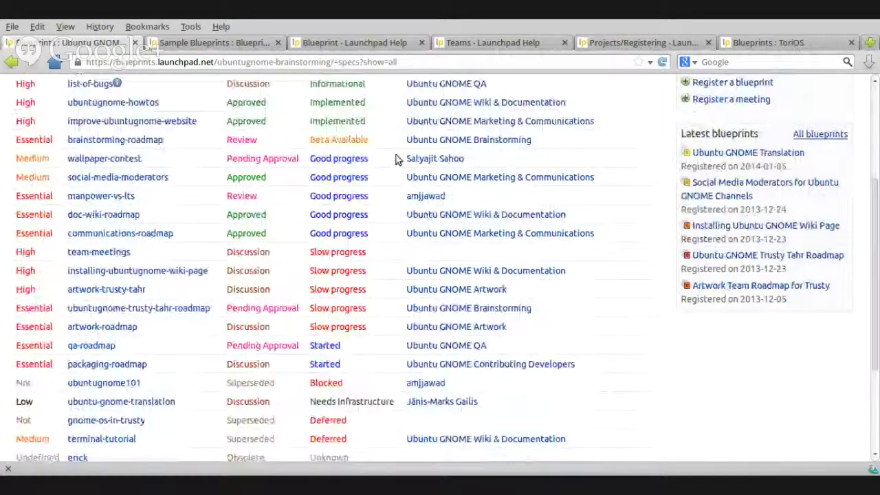
{"action": "scroll", "coordinate": [405, 172], "scroll_direction": "up", "scroll_amount": 3}
{"action": "scroll", "coordinate": [406, 171], "scroll_direction": "up", "scroll_amount": 1}
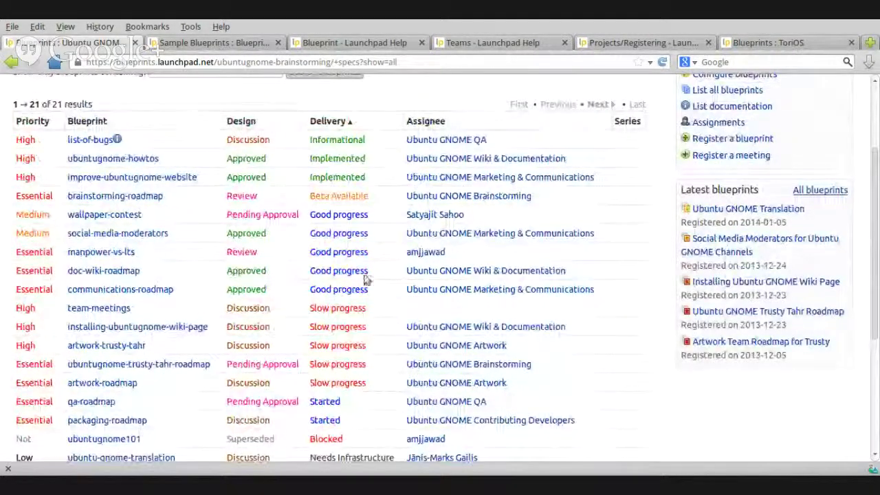
{"action": "scroll", "coordinate": [367, 345], "scroll_direction": "down", "scroll_amount": 2}
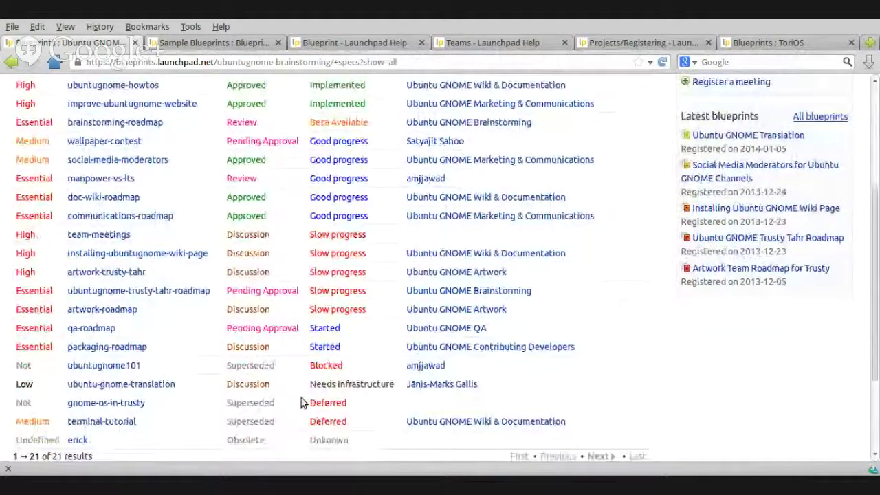
{"action": "scroll", "coordinate": [189, 411], "scroll_direction": "up", "scroll_amount": 1}
{"action": "scroll", "coordinate": [268, 316], "scroll_direction": "up", "scroll_amount": 3}
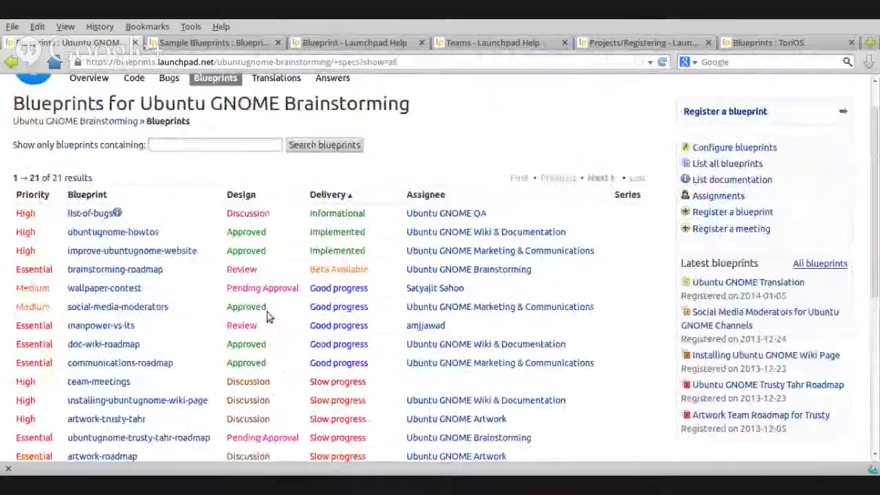
{"action": "scroll", "coordinate": [280, 205], "scroll_direction": "up", "scroll_amount": 1}
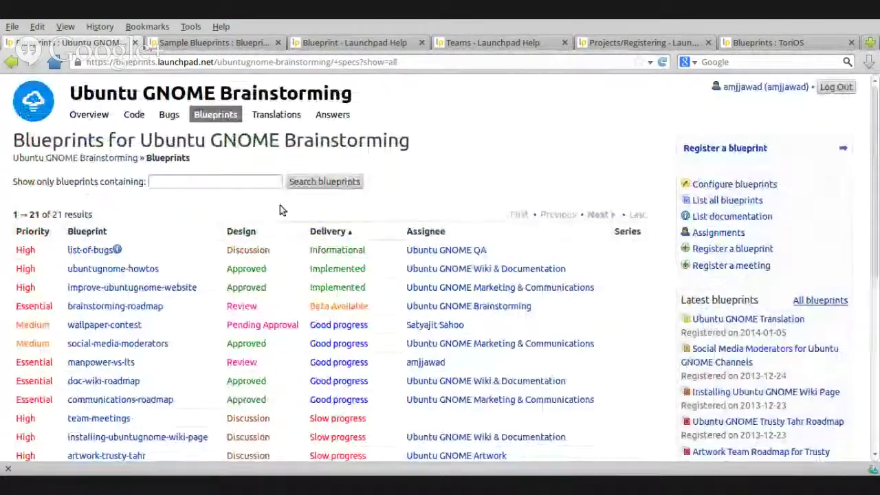
Return to the Sample Blueprints page and set the blueprint's priority to High
{"action": "left_click", "coordinate": [224, 45]}
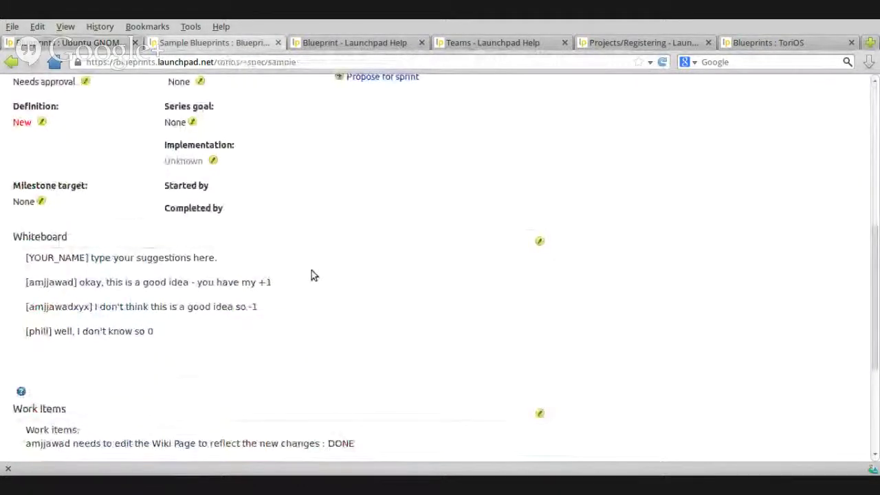
{"action": "scroll", "coordinate": [311, 270], "scroll_direction": "up", "scroll_amount": 4}
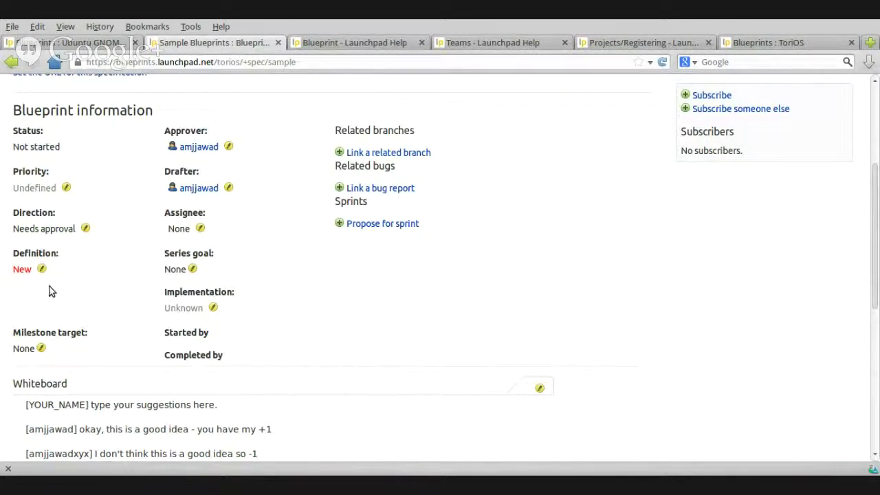
{"action": "left_click", "coordinate": [67, 188]}
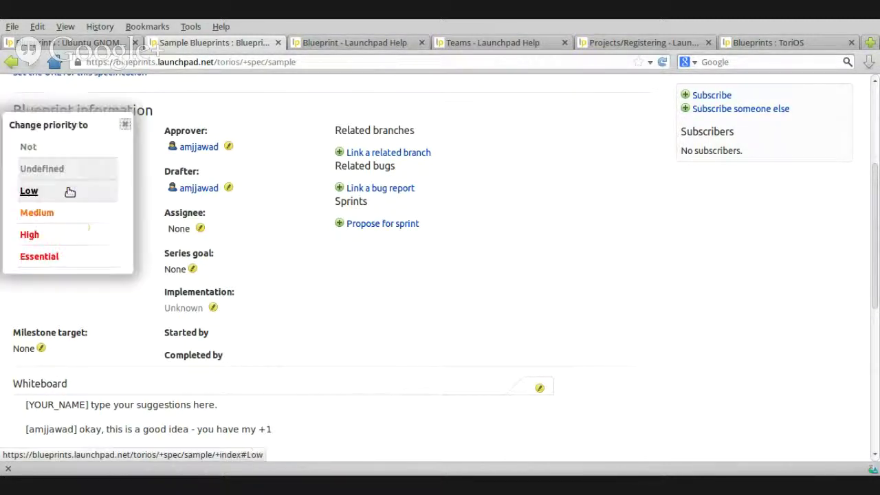
{"action": "left_click", "coordinate": [29, 235]}
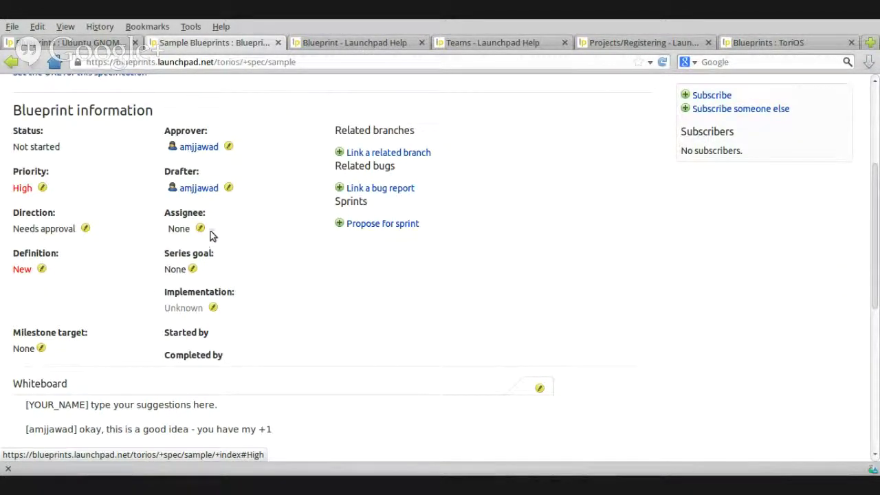
Set the sample blueprint's implementation status to Slow progress
{"action": "left_click", "coordinate": [213, 307]}
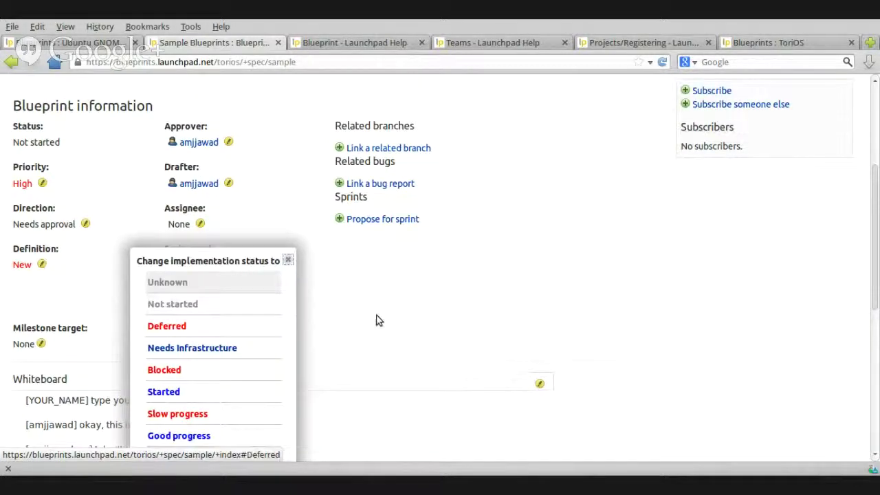
{"action": "scroll", "coordinate": [275, 350], "scroll_direction": "down", "scroll_amount": 3}
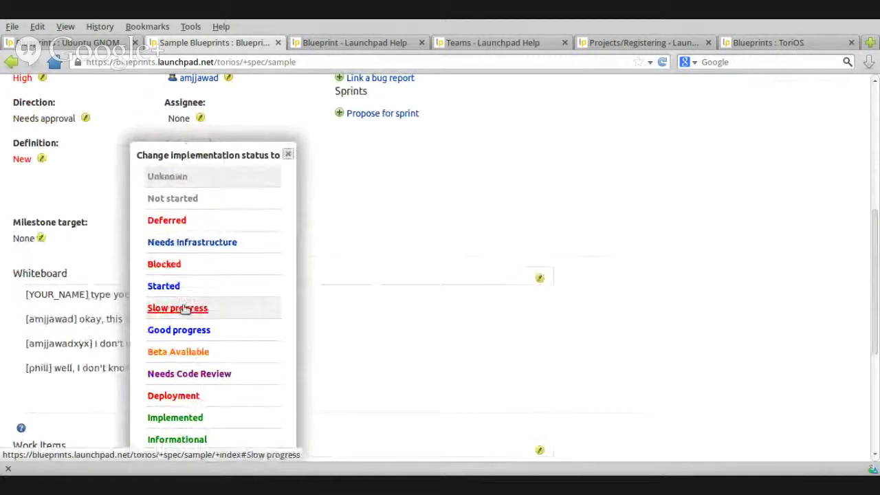
{"action": "left_click", "coordinate": [185, 310]}
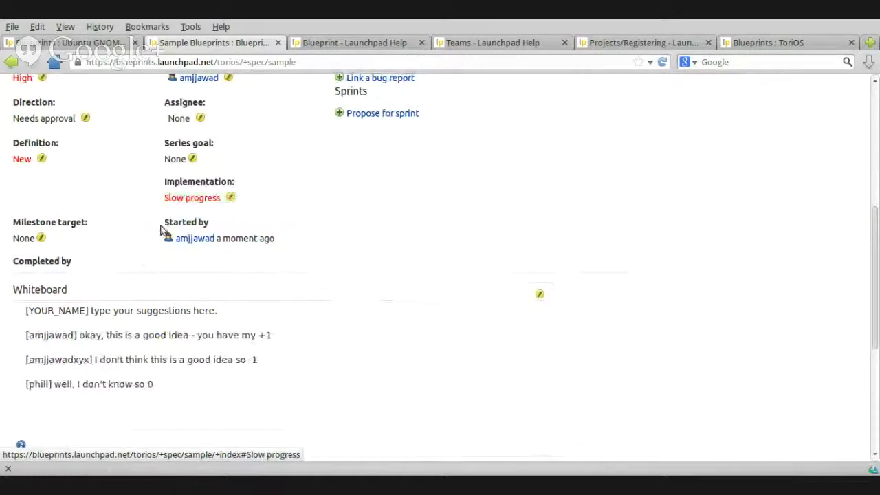
View the sample blueprint's milestone targeting page without selecting a milestone, and set its definition status to Discussion
{"action": "left_click", "coordinate": [41, 238]}
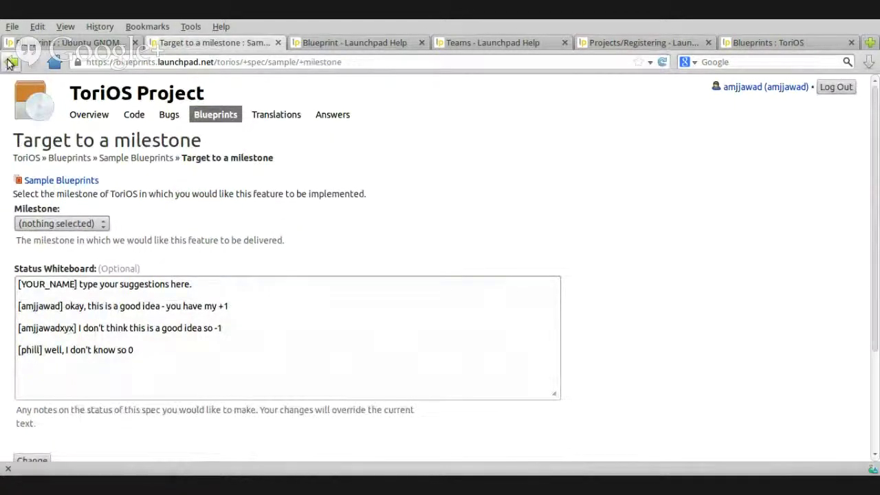
{"action": "left_click", "coordinate": [10, 63]}
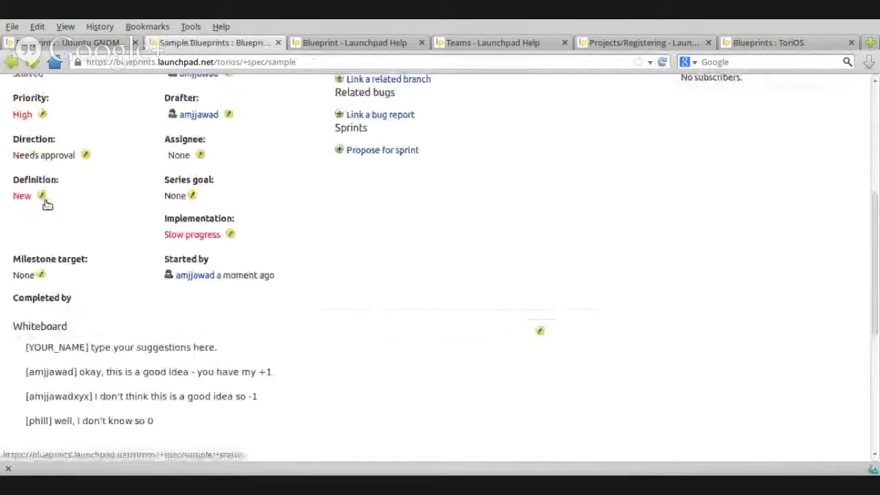
{"action": "left_click", "coordinate": [42, 269]}
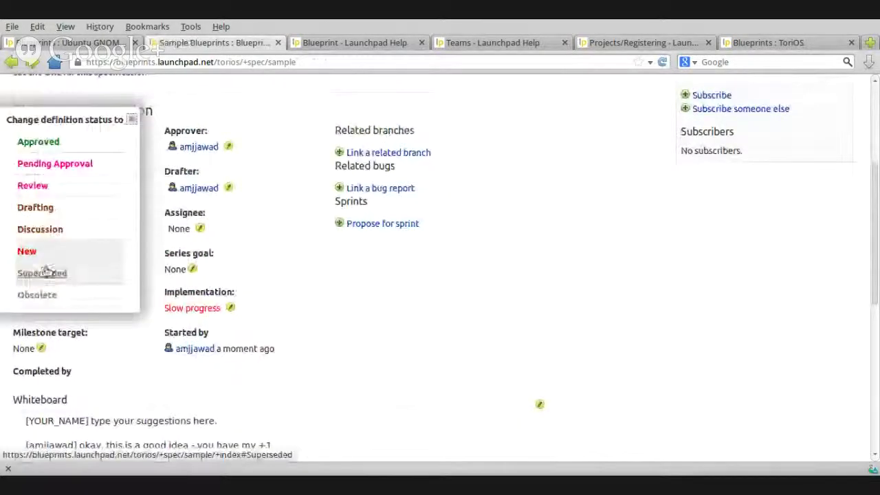
{"action": "left_click", "coordinate": [40, 229]}
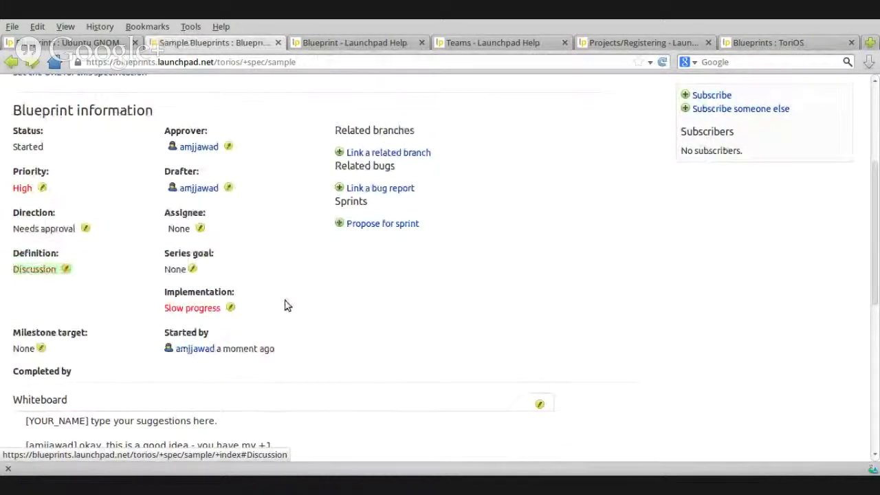
Go back to the ToriOS blueprints list, check the sample blueprint's priority, design and delivery entries, and reopen that blueprint
{"action": "scroll", "coordinate": [287, 305], "scroll_direction": "up", "scroll_amount": 5}
{"action": "left_click", "coordinate": [69, 158]}
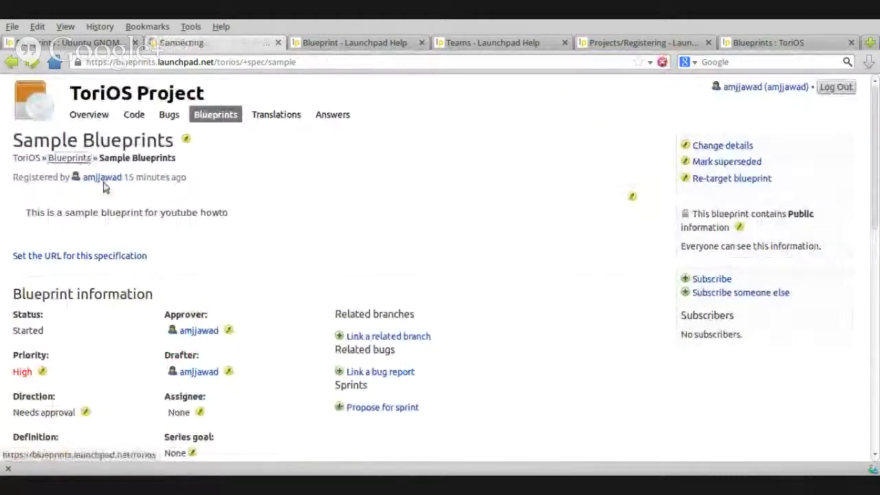
{"action": "scroll", "coordinate": [272, 220], "scroll_direction": "down", "scroll_amount": 3}
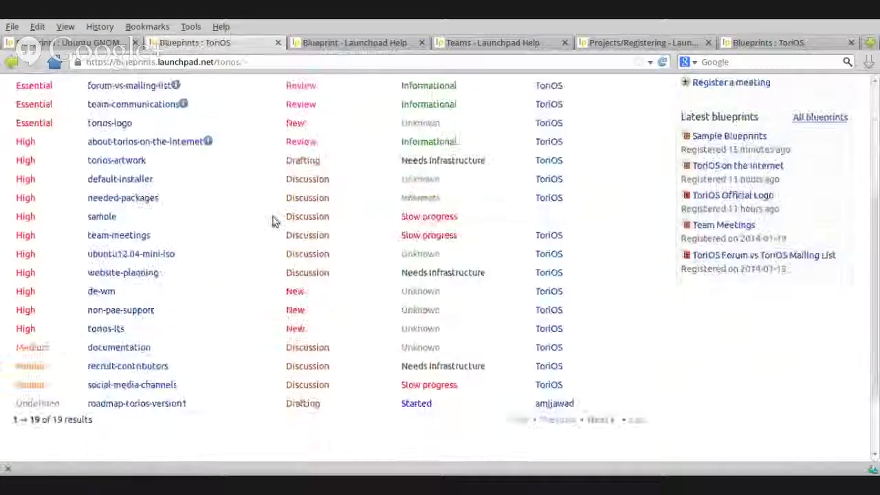
{"action": "scroll", "coordinate": [272, 220], "scroll_direction": "down", "scroll_amount": 1}
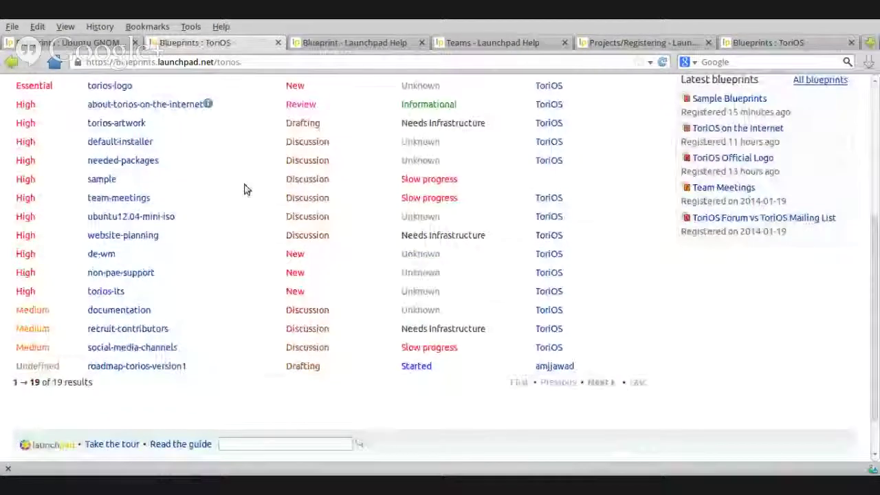
{"action": "scroll", "coordinate": [238, 192], "scroll_direction": "up", "scroll_amount": 2}
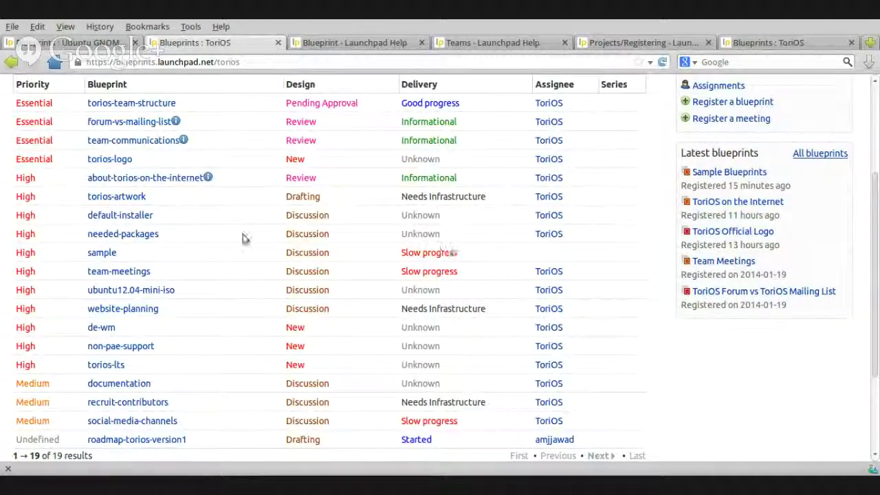
{"action": "left_click", "coordinate": [103, 255]}
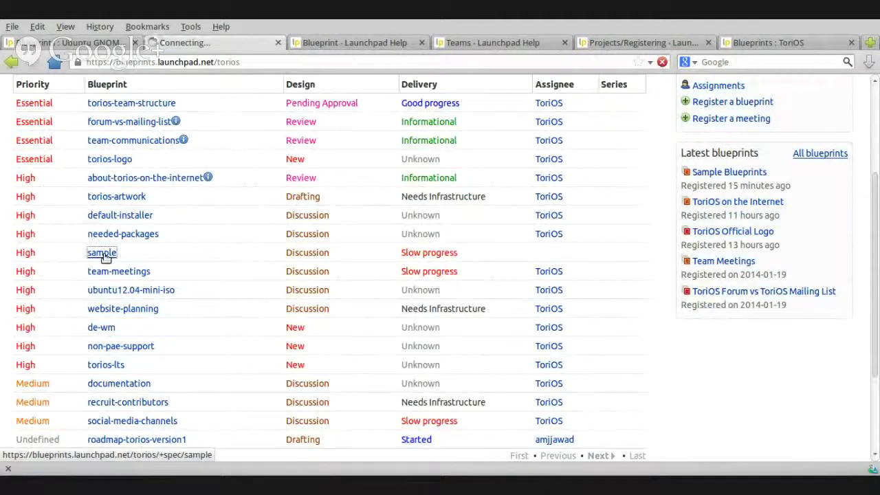
Add the line "beta version is available : DONE" to the sample blueprint's work items and save it
{"action": "scroll", "coordinate": [318, 320], "scroll_direction": "down", "scroll_amount": 4}
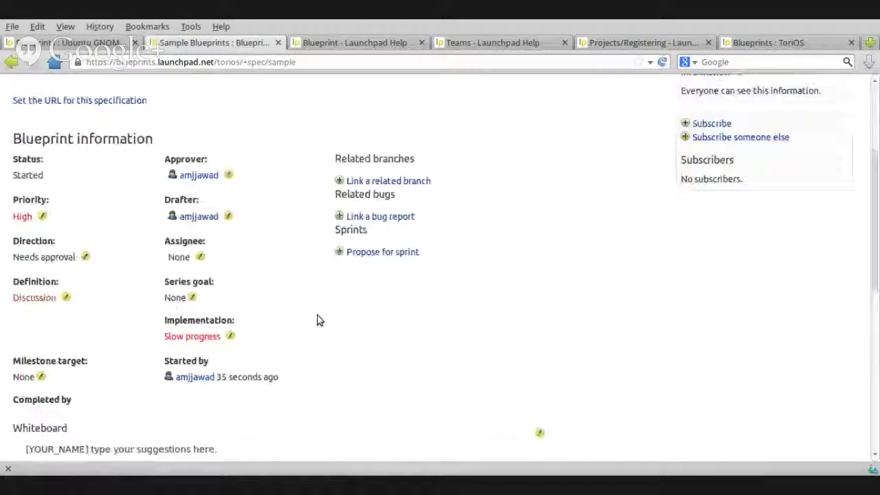
{"action": "scroll", "coordinate": [318, 320], "scroll_direction": "down", "scroll_amount": 5}
{"action": "left_click", "coordinate": [540, 258]}
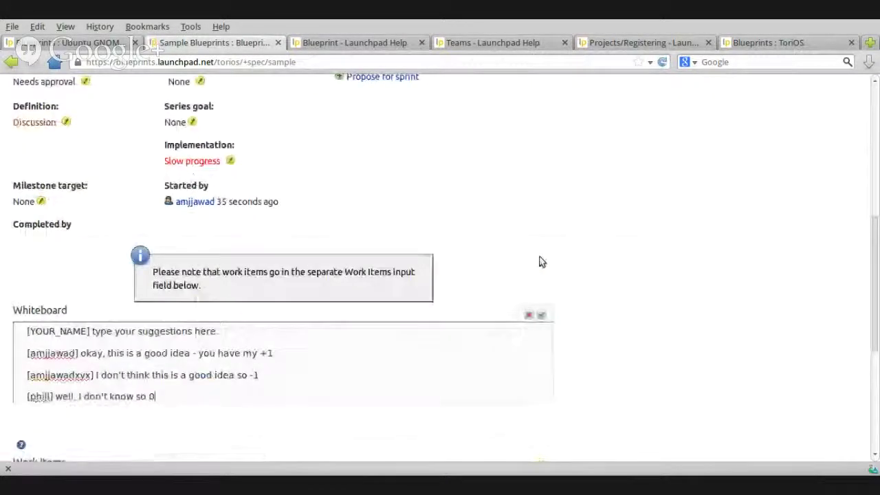
{"action": "scroll", "coordinate": [540, 261], "scroll_direction": "down", "scroll_amount": 2}
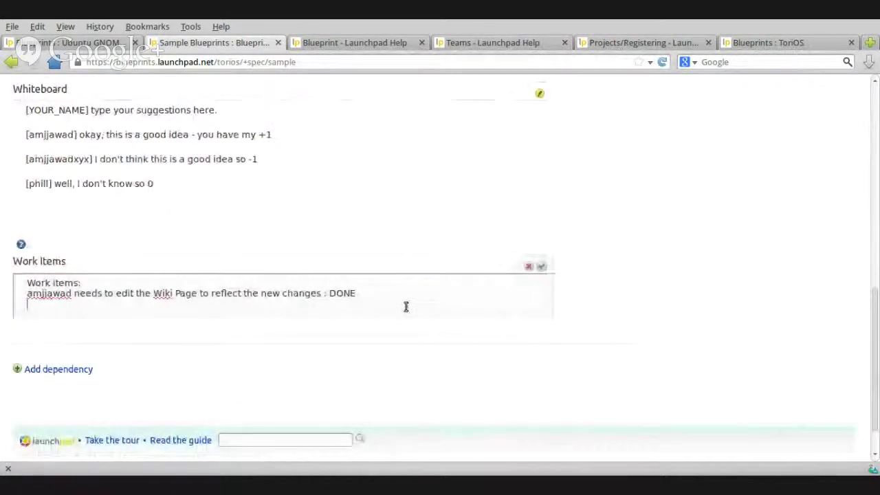
{"action": "type", "text": "beta version is available : DONE"}
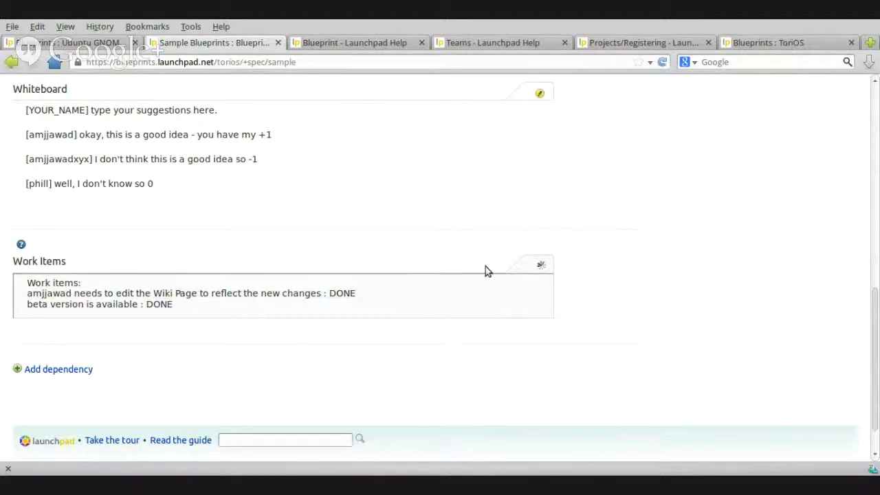
Set the sample blueprint's implementation status to Beta Available and its definition status to Pending Approval
{"action": "scroll", "coordinate": [289, 247], "scroll_direction": "up", "scroll_amount": 6}
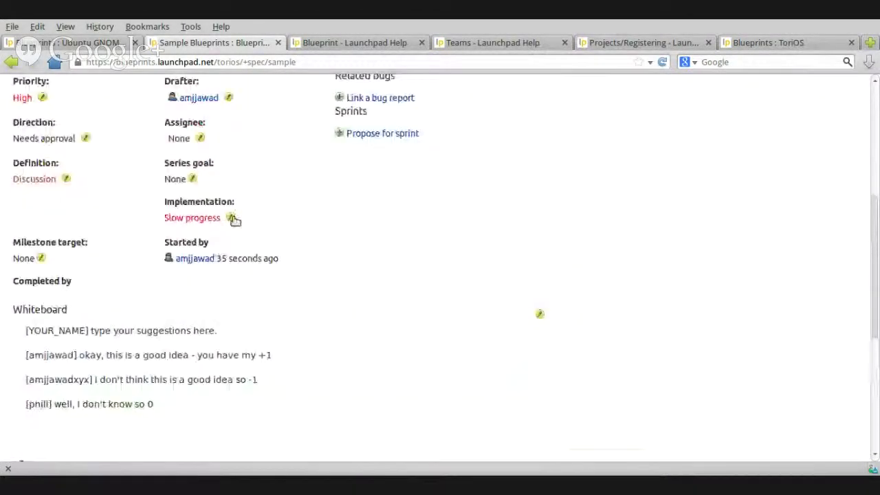
{"action": "left_click", "coordinate": [232, 218]}
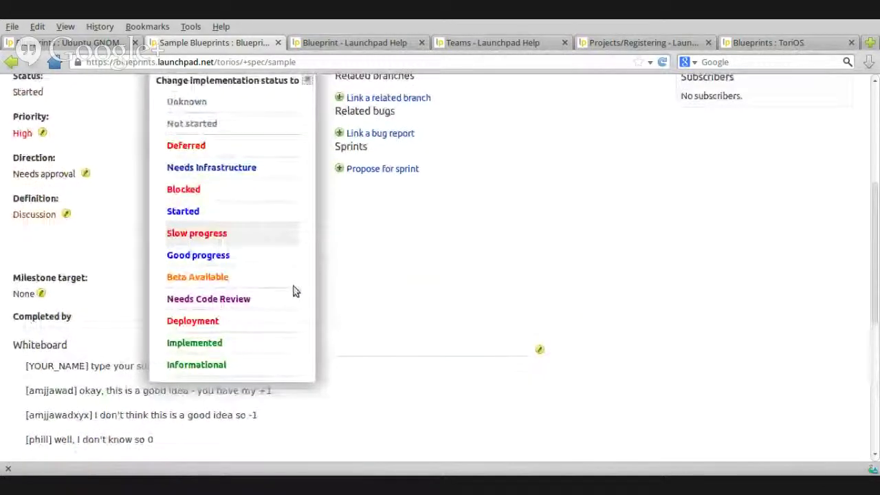
{"action": "left_click", "coordinate": [206, 278]}
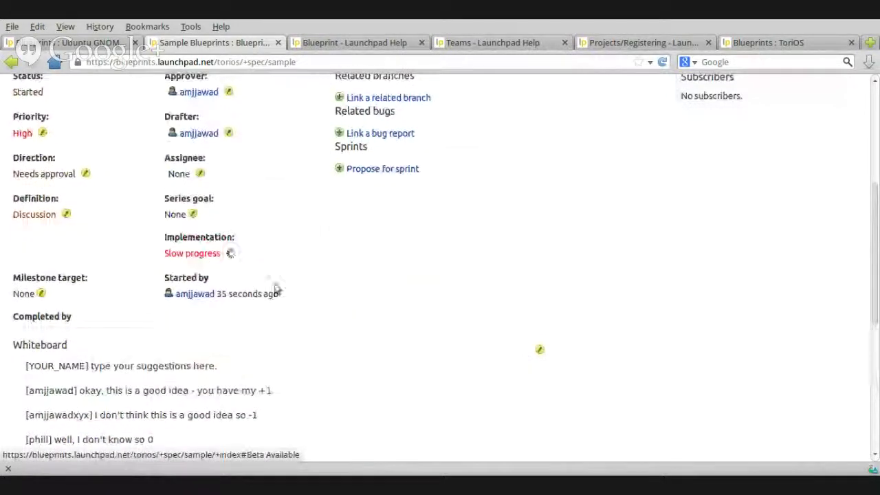
{"action": "left_click", "coordinate": [67, 214]}
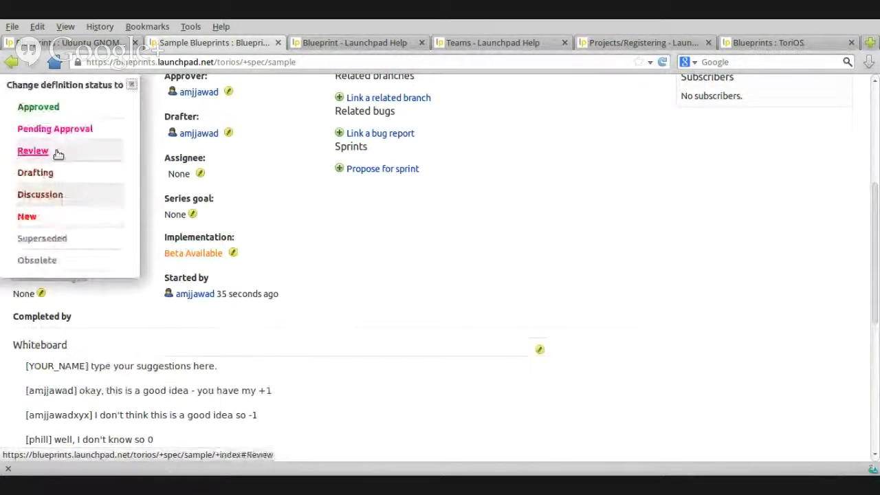
{"action": "left_click", "coordinate": [55, 128]}
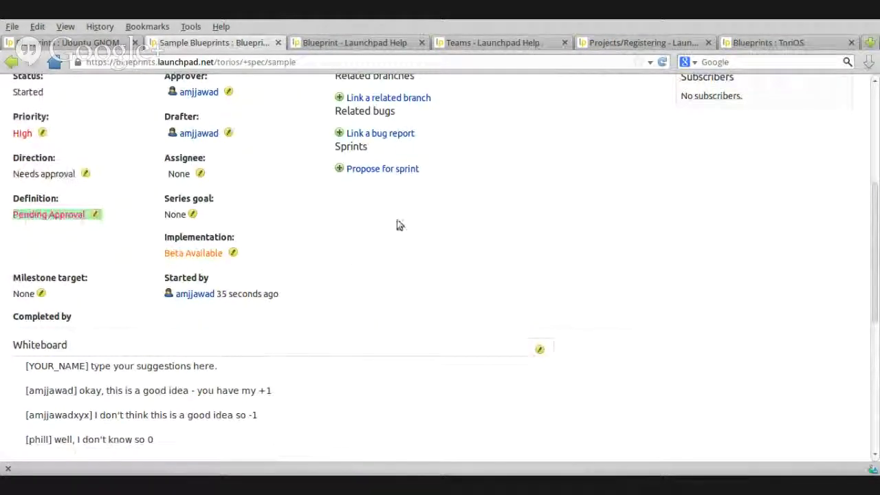
Review the sample blueprint's information fields, whiteboard and work items
{"action": "scroll", "coordinate": [401, 224], "scroll_direction": "up", "scroll_amount": 3}
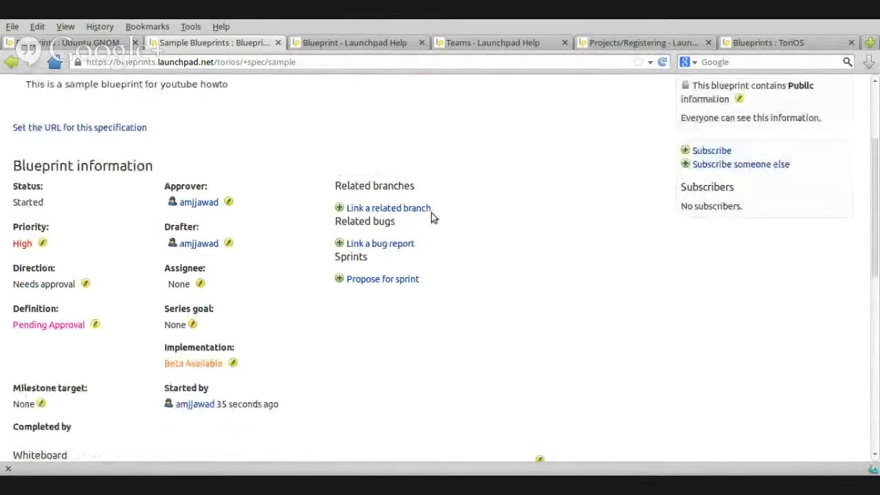
{"action": "scroll", "coordinate": [431, 214], "scroll_direction": "down", "scroll_amount": 1}
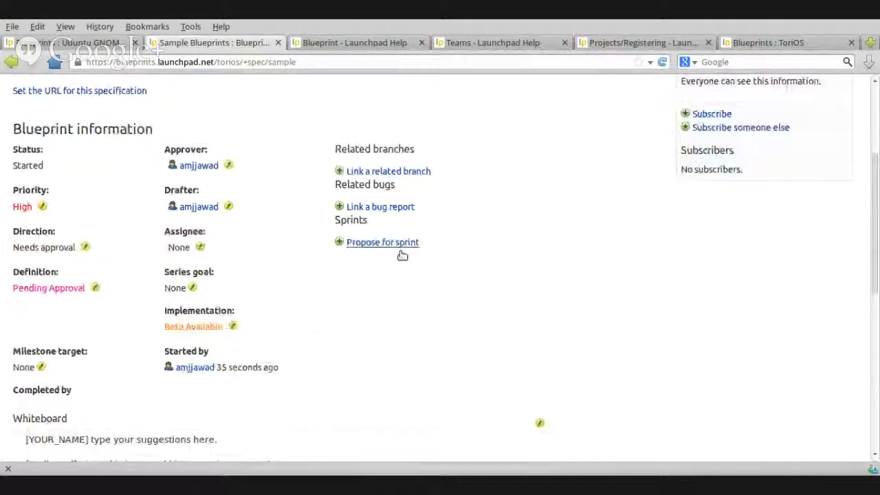
{"action": "scroll", "coordinate": [402, 255], "scroll_direction": "down", "scroll_amount": 6}
{"action": "scroll", "coordinate": [196, 242], "scroll_direction": "up", "scroll_amount": 3}
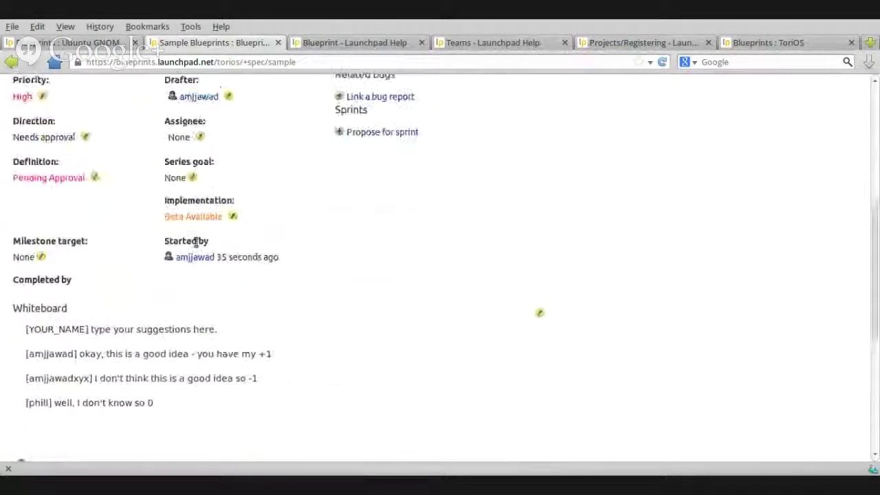
{"action": "scroll", "coordinate": [196, 242], "scroll_direction": "up", "scroll_amount": 2}
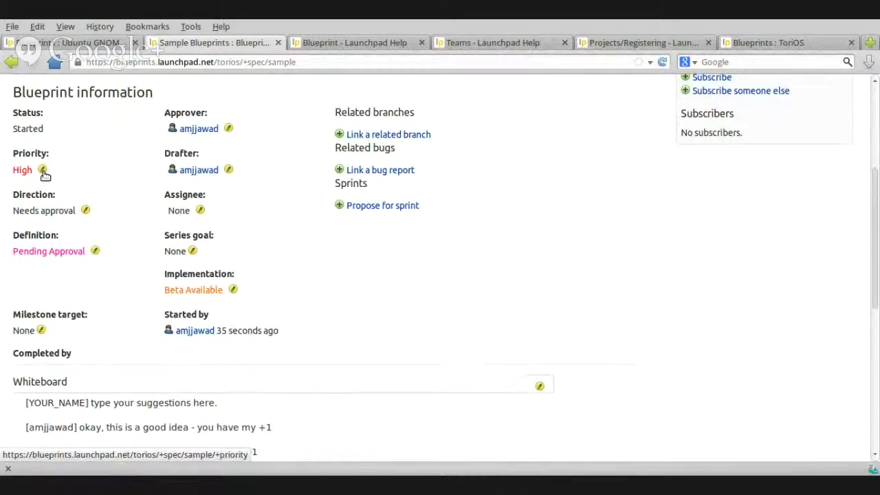
{"action": "scroll", "coordinate": [353, 244], "scroll_direction": "down", "scroll_amount": 5}
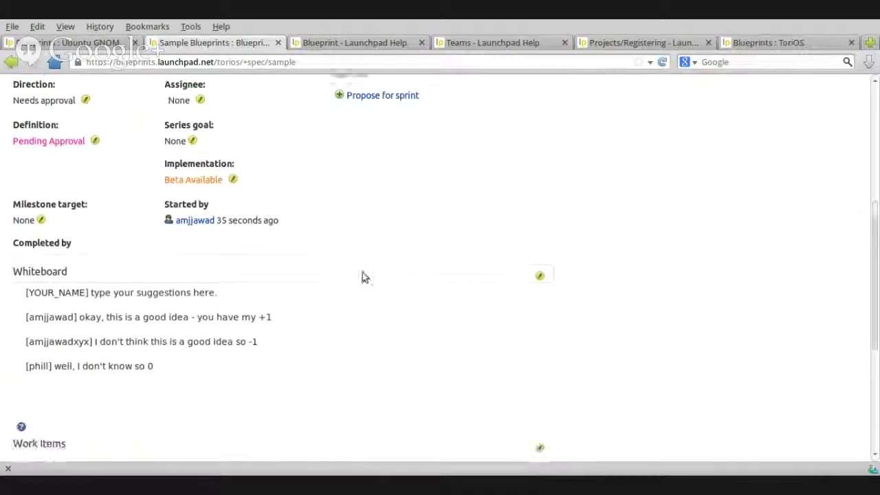
{"action": "scroll", "coordinate": [348, 294], "scroll_direction": "down", "scroll_amount": 3}
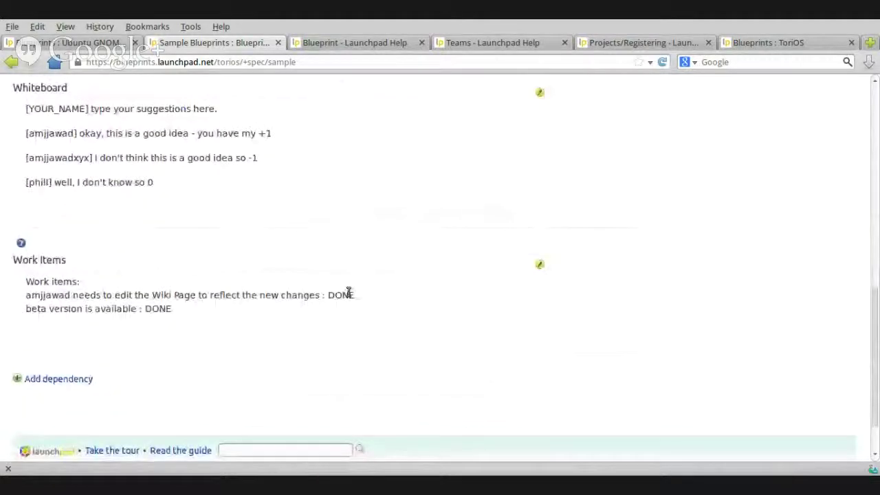
{"action": "scroll", "coordinate": [347, 292], "scroll_direction": "up", "scroll_amount": 7}
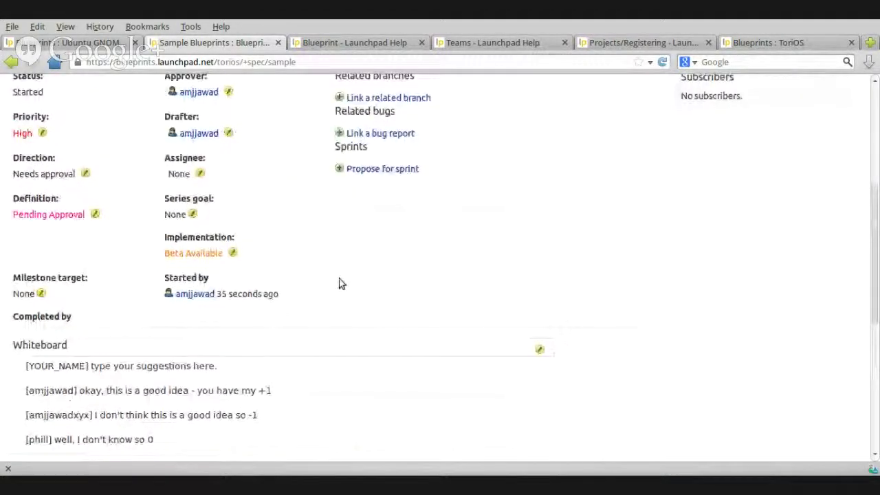
{"action": "scroll", "coordinate": [339, 285], "scroll_direction": "up", "scroll_amount": 3}
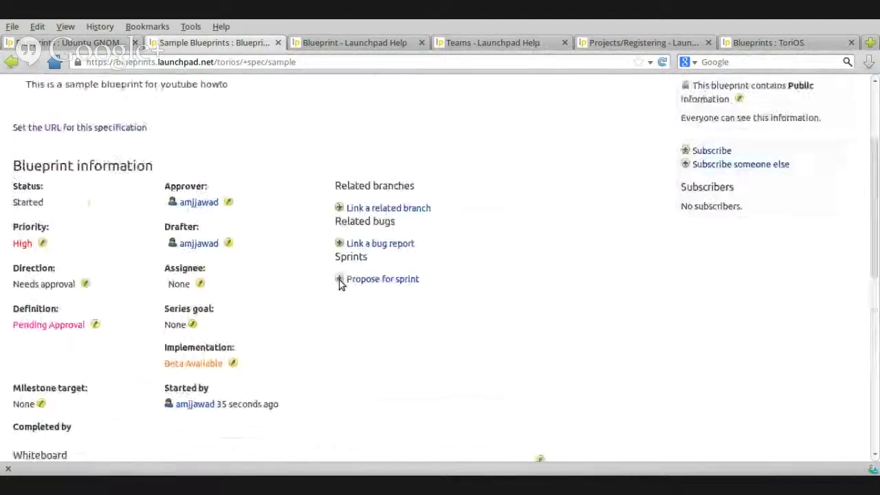
Set both the direction and the definition status of the sample blueprint to Approved
{"action": "left_click", "coordinate": [85, 283]}
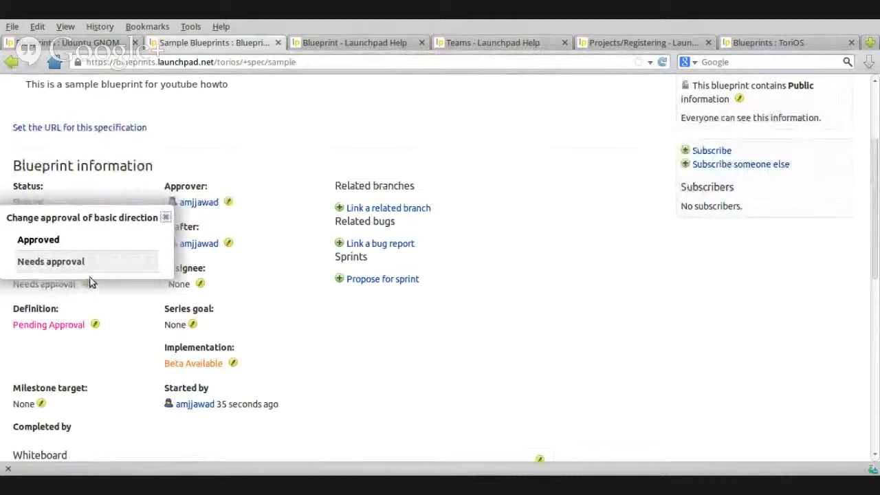
{"action": "left_click", "coordinate": [51, 239]}
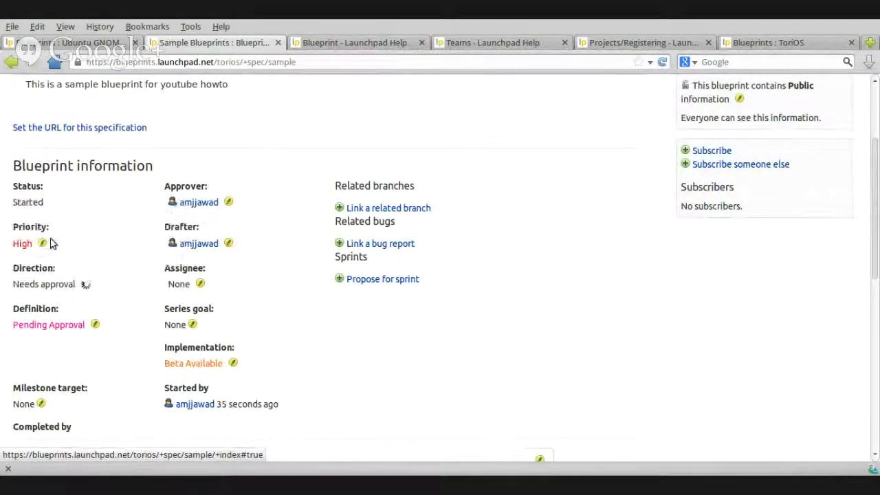
{"action": "left_click", "coordinate": [95, 323]}
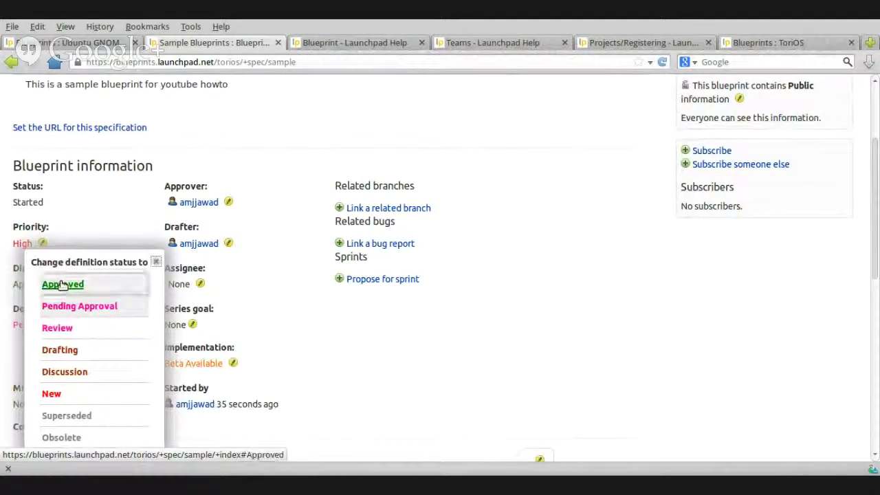
{"action": "left_click", "coordinate": [63, 284]}
Set the sample blueprint's implementation status to Implemented
{"action": "scroll", "coordinate": [306, 323], "scroll_direction": "down", "scroll_amount": 1}
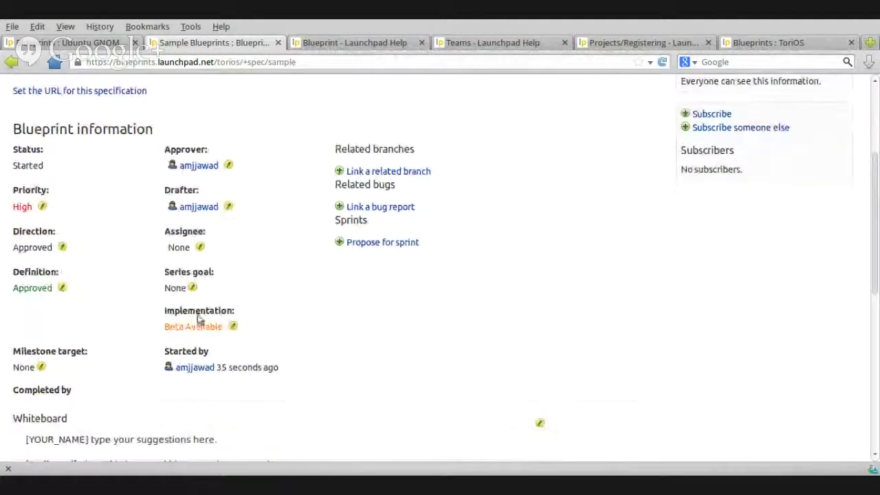
{"action": "left_click", "coordinate": [233, 328]}
{"action": "scroll", "coordinate": [227, 344], "scroll_direction": "down", "scroll_amount": 1}
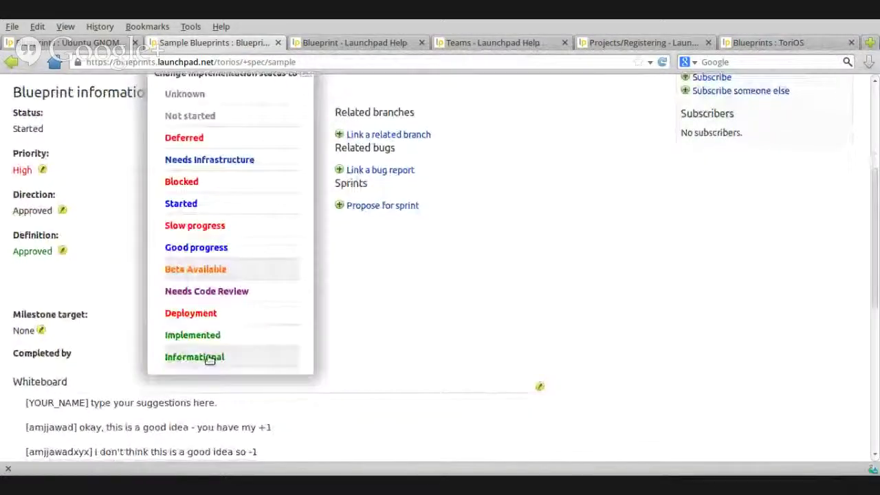
{"action": "left_click", "coordinate": [192, 336]}
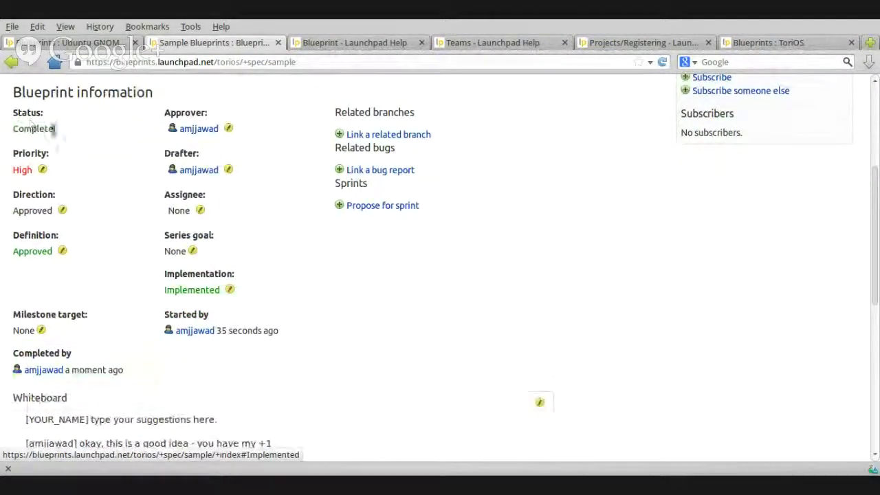
Try the implementation statuses Slow progress and Deployment in turn on the sample blueprint
{"action": "left_click", "coordinate": [229, 289]}
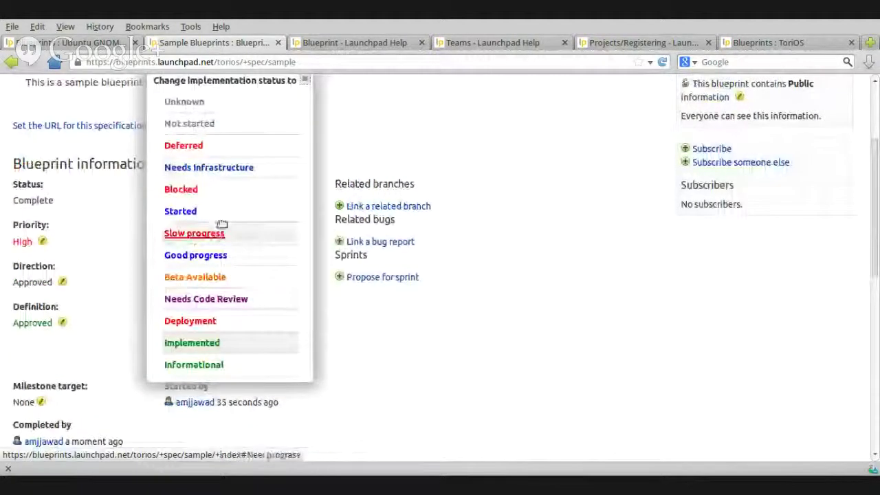
{"action": "left_click", "coordinate": [196, 234]}
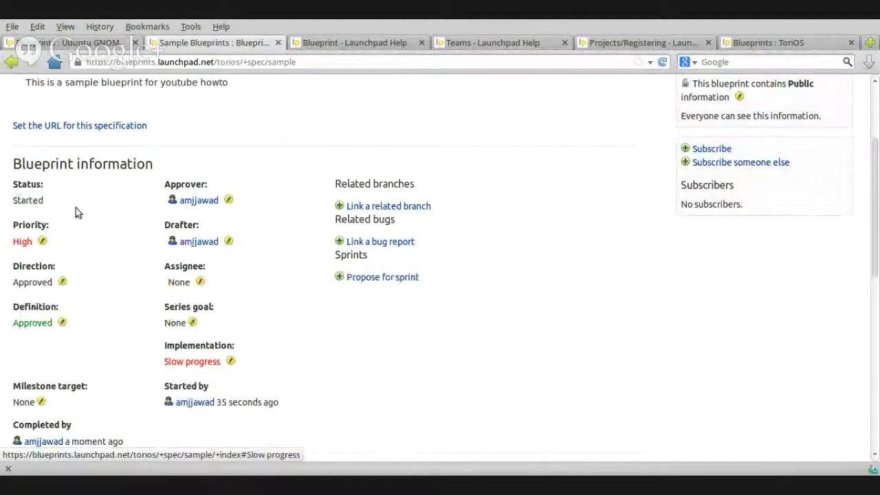
{"action": "left_click", "coordinate": [230, 362]}
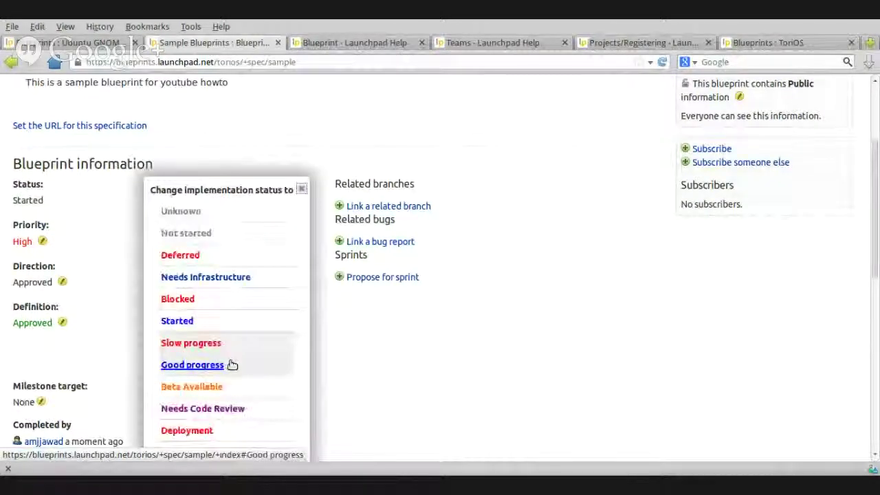
{"action": "scroll", "coordinate": [229, 365], "scroll_direction": "down", "scroll_amount": 1}
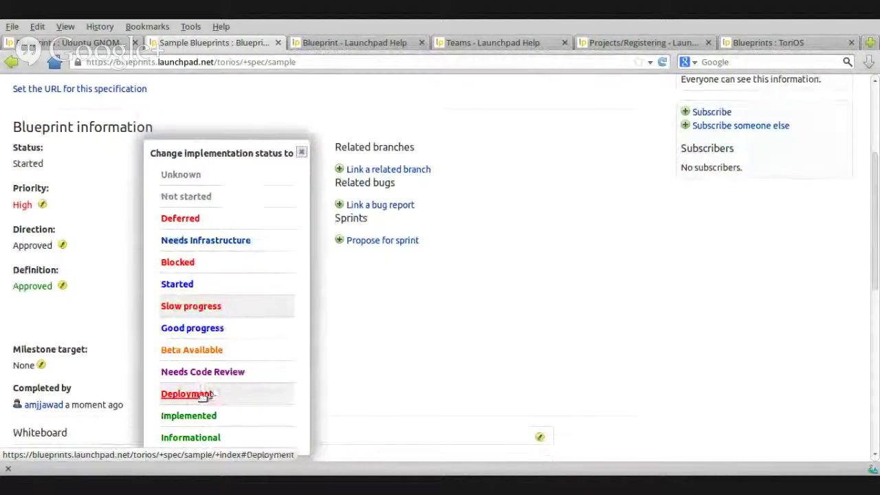
{"action": "left_click", "coordinate": [203, 395]}
Switch the sample blueprint's implementation status back to Implemented
{"action": "scroll", "coordinate": [235, 365], "scroll_direction": "down", "scroll_amount": 1}
{"action": "left_click", "coordinate": [224, 288]}
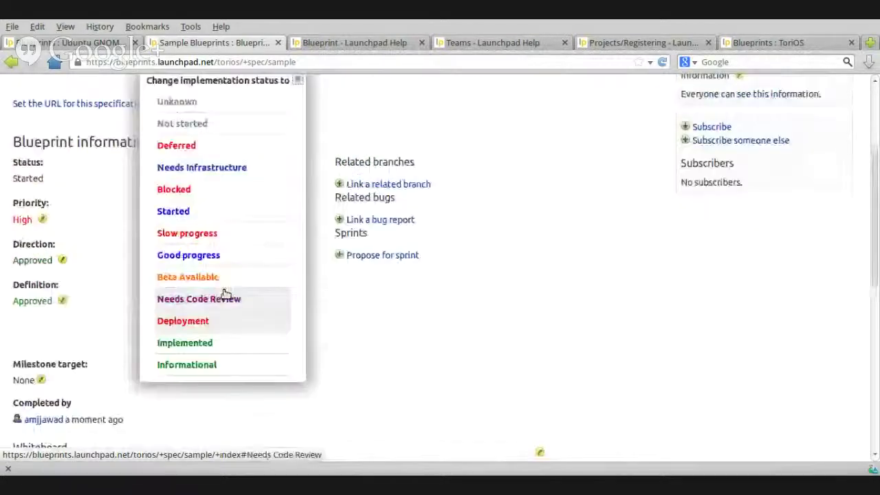
{"action": "left_click", "coordinate": [172, 353]}
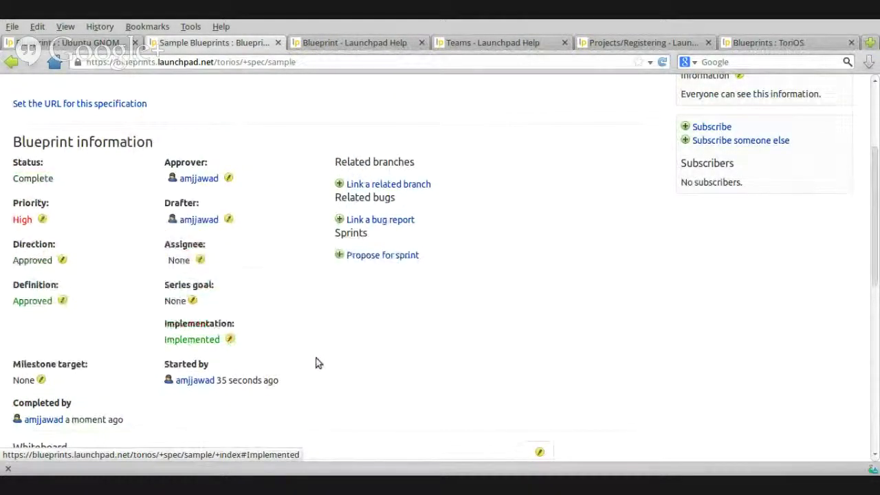
Try the implementation statuses Blocked and Deferred in turn on the sample blueprint
{"action": "left_click", "coordinate": [231, 339]}
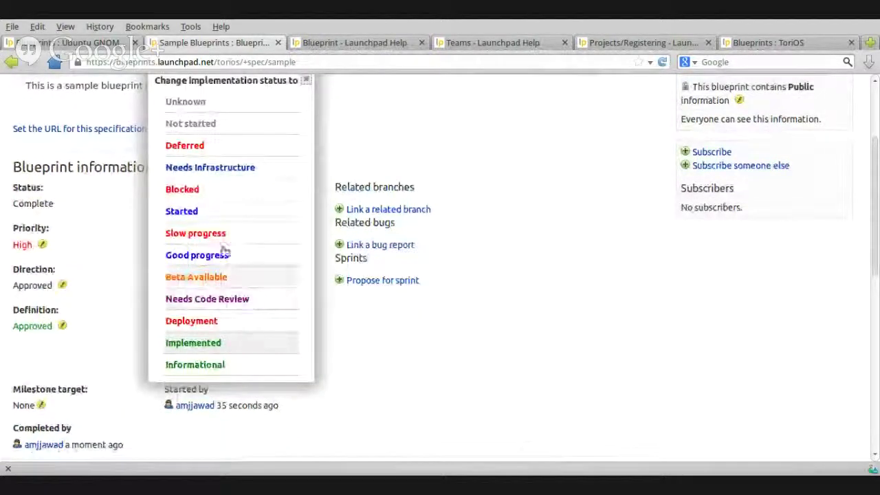
{"action": "left_click", "coordinate": [181, 190]}
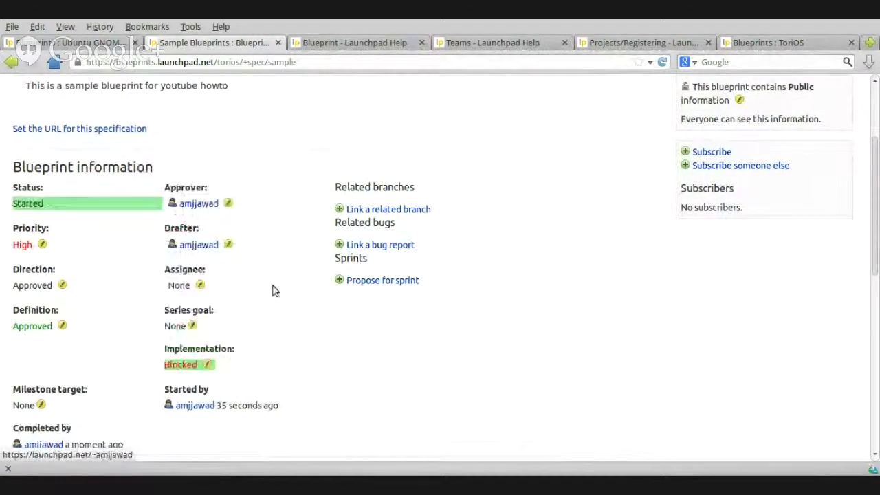
{"action": "left_click", "coordinate": [208, 366]}
{"action": "scroll", "coordinate": [210, 367], "scroll_direction": "down", "scroll_amount": 2}
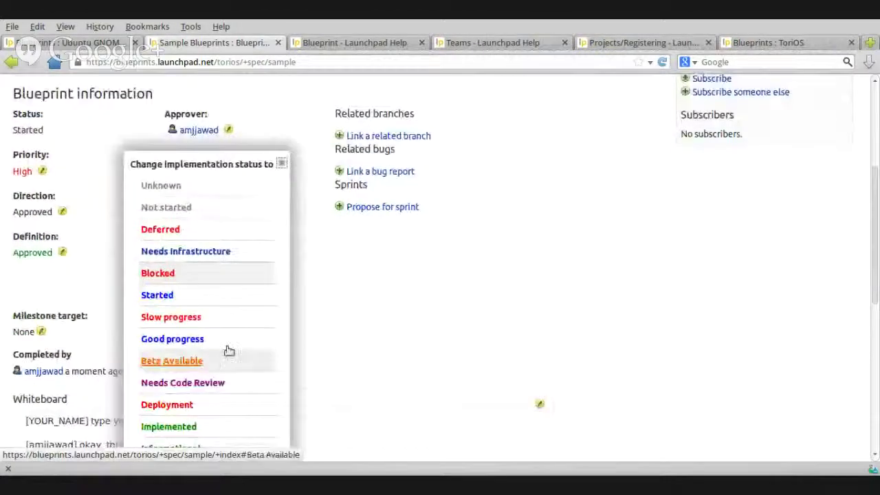
{"action": "left_click", "coordinate": [180, 230]}
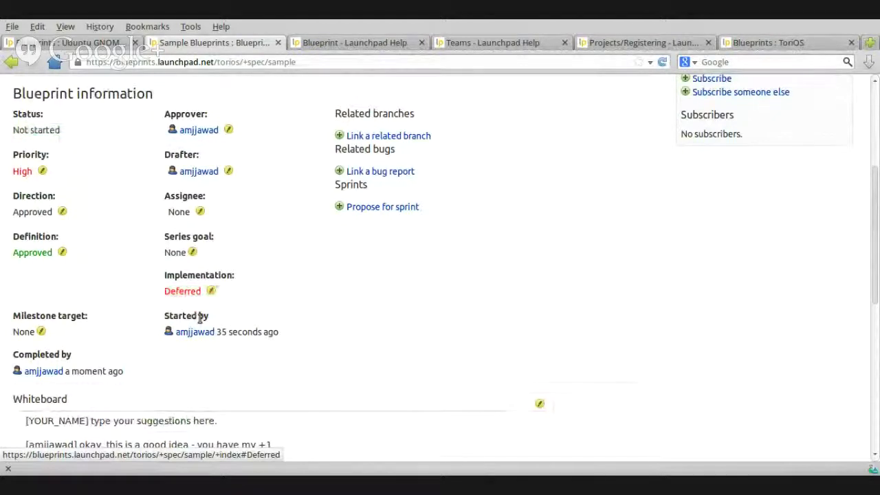
Set the sample blueprint's implementation status to Implemented again in place of Deferred
{"action": "left_click", "coordinate": [211, 291]}
{"action": "scroll", "coordinate": [215, 301], "scroll_direction": "down", "scroll_amount": 3}
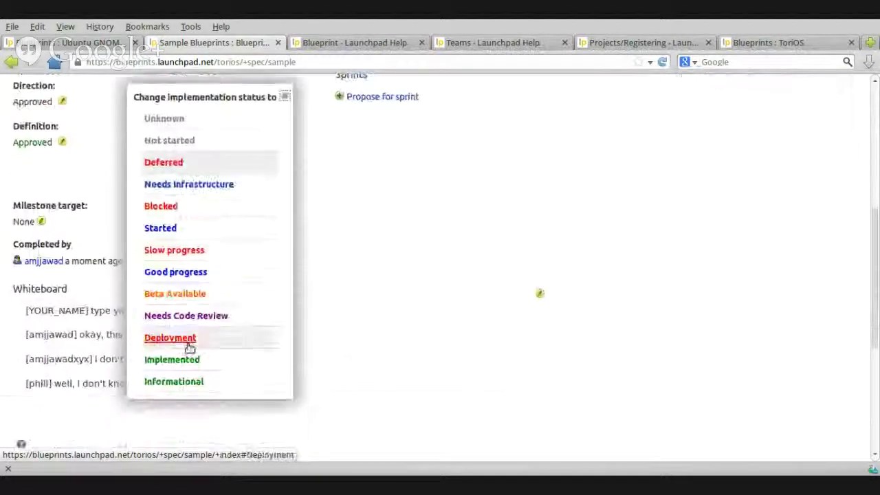
{"action": "left_click", "coordinate": [188, 361]}
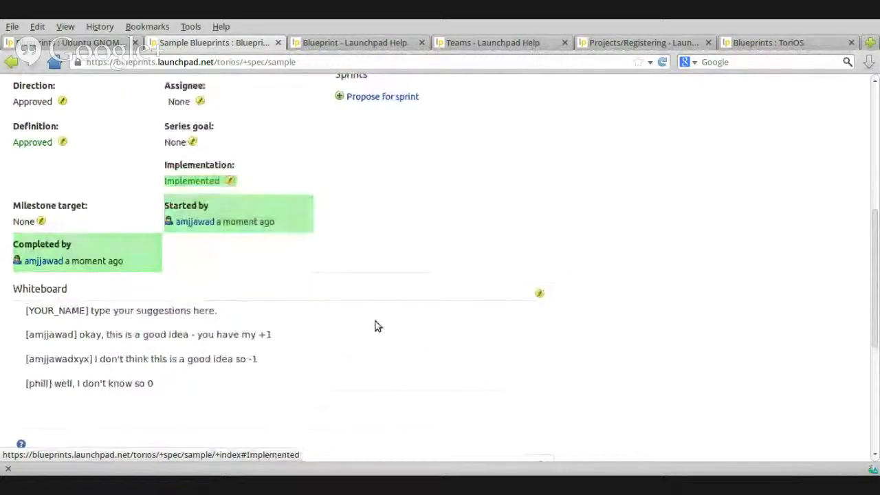
Go back to the ToriOS blueprints list and look through it for the sample blueprint
{"action": "scroll", "coordinate": [428, 316], "scroll_direction": "up", "scroll_amount": 6}
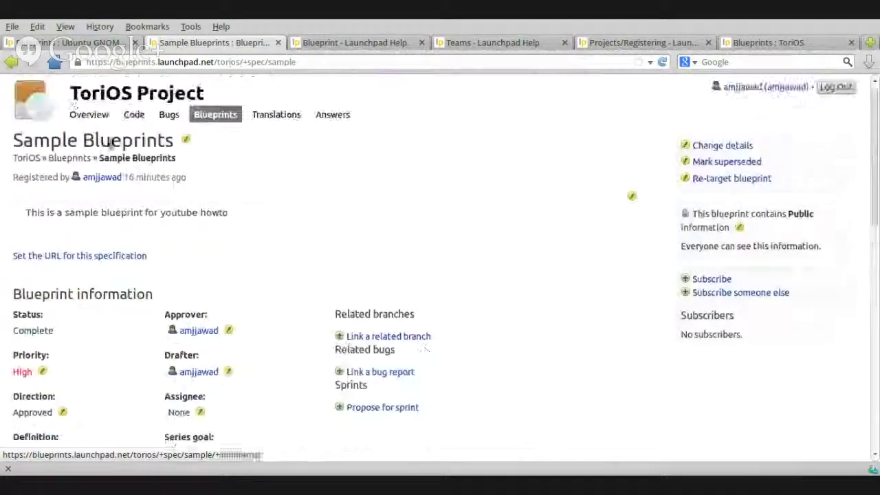
{"action": "left_click", "coordinate": [79, 159]}
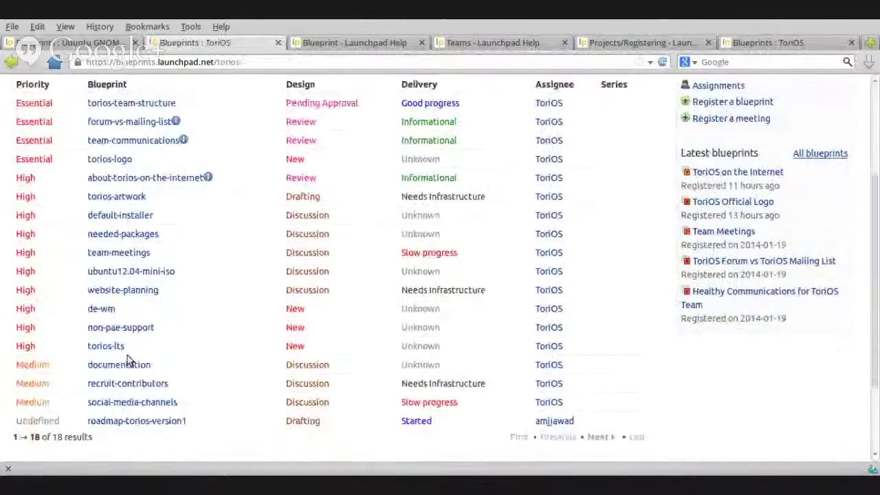
{"action": "scroll", "coordinate": [127, 362], "scroll_direction": "down", "scroll_amount": 1}
{"action": "scroll", "coordinate": [94, 220], "scroll_direction": "up", "scroll_amount": 1}
{"action": "scroll", "coordinate": [727, 259], "scroll_direction": "up", "scroll_amount": 4}
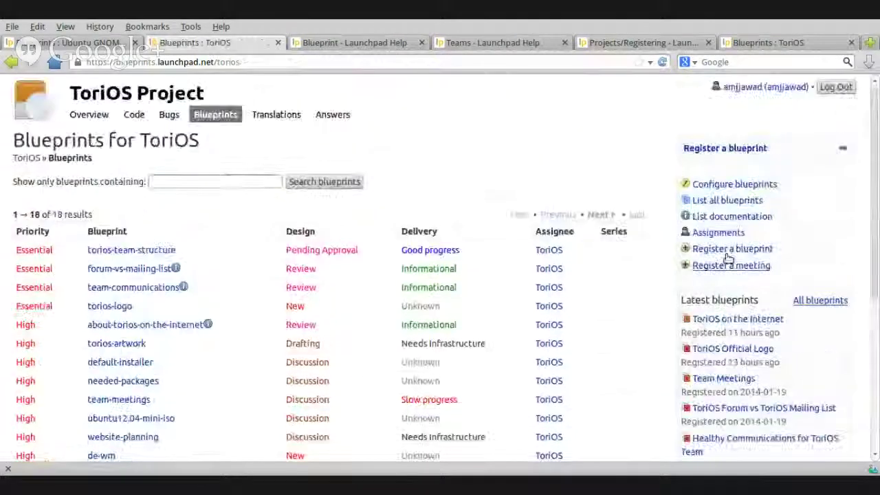
List all ToriOS blueprints, including completed ones, and open the blueprint named sample
{"action": "left_click", "coordinate": [727, 201]}
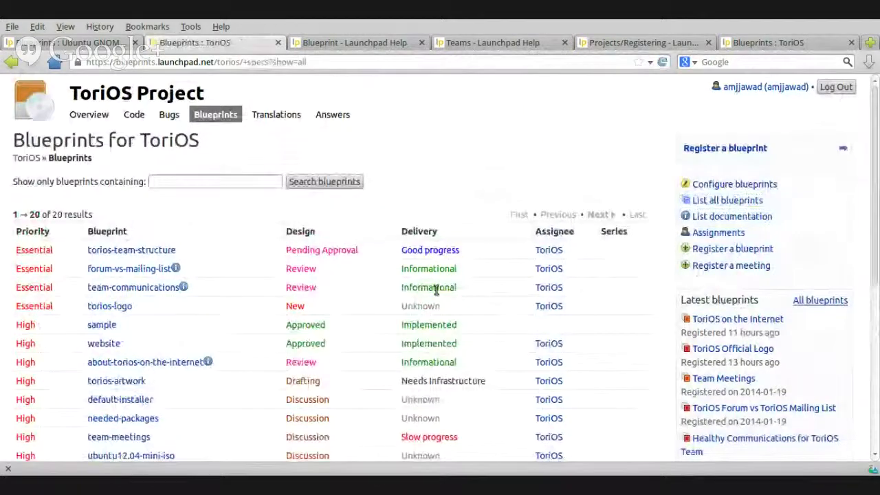
{"action": "scroll", "coordinate": [267, 290], "scroll_direction": "down", "scroll_amount": 3}
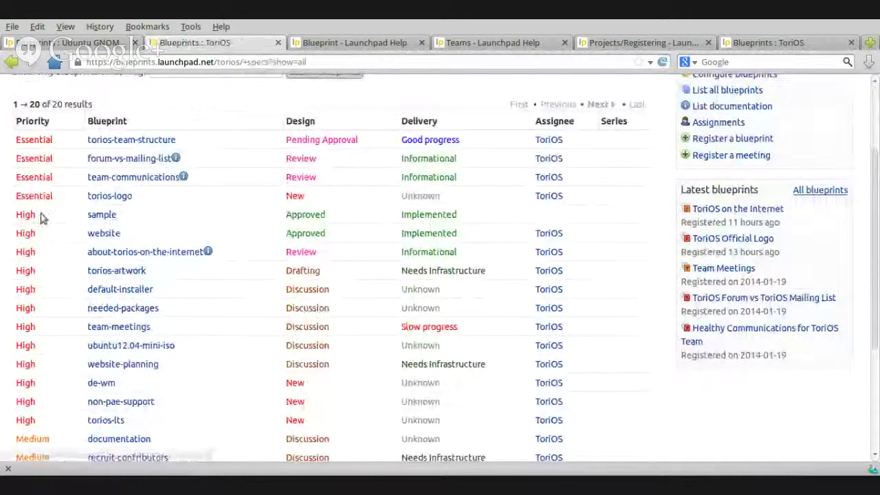
{"action": "left_click", "coordinate": [96, 214]}
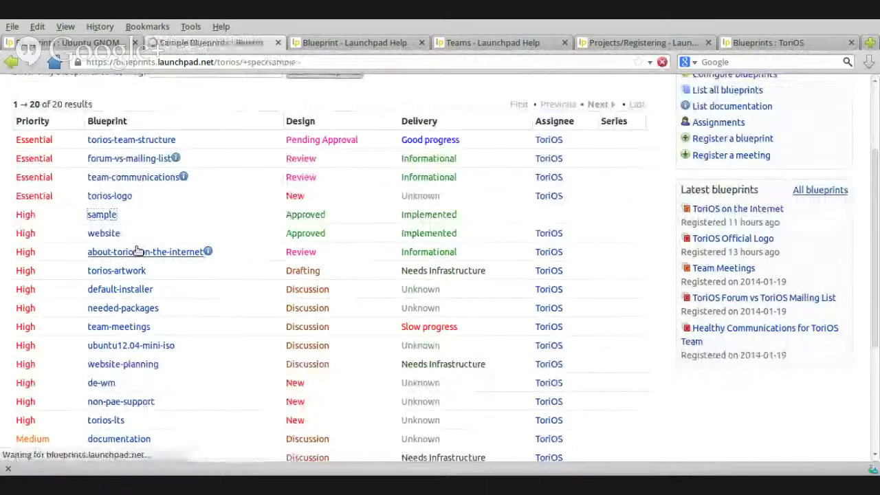
Set the sample blueprint's priority to Not
{"action": "scroll", "coordinate": [48, 288], "scroll_direction": "down", "scroll_amount": 3}
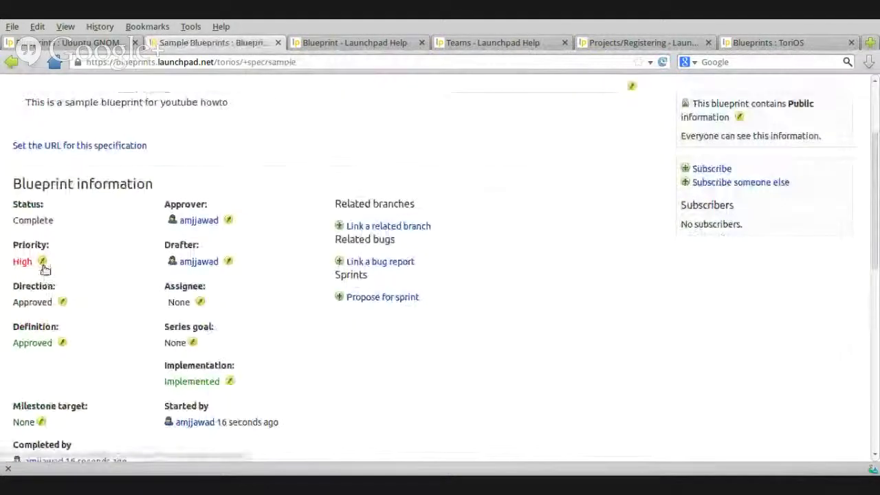
{"action": "left_click", "coordinate": [42, 262]}
{"action": "left_click", "coordinate": [37, 180]}
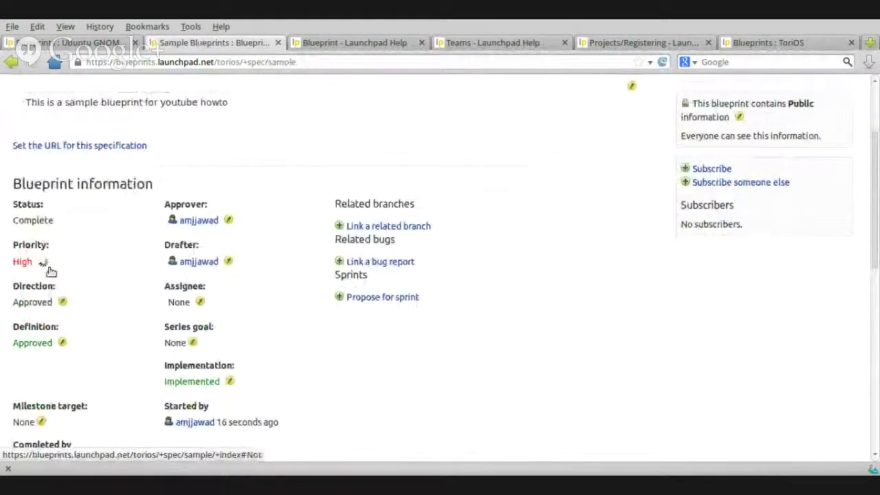
Remove the assigned people from the sample blueprint's Approver and Drafter fields
{"action": "scroll", "coordinate": [216, 275], "scroll_direction": "down", "scroll_amount": 1}
{"action": "left_click", "coordinate": [228, 183]}
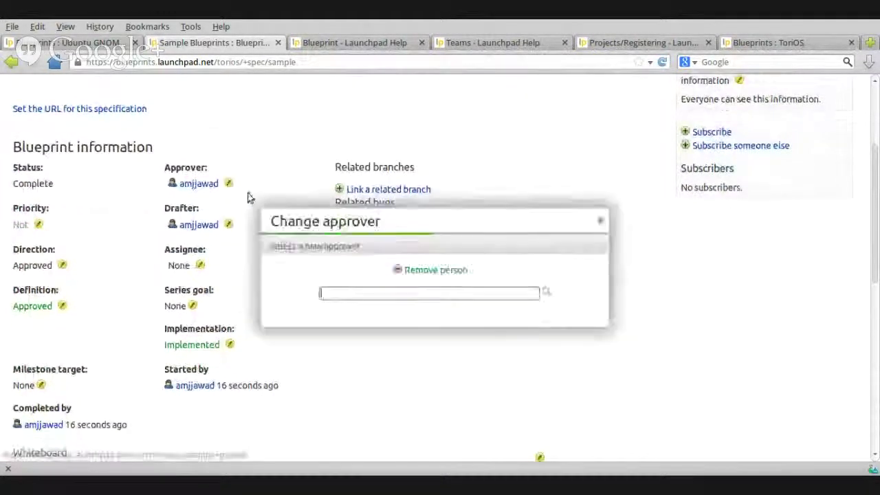
{"action": "left_click", "coordinate": [446, 273]}
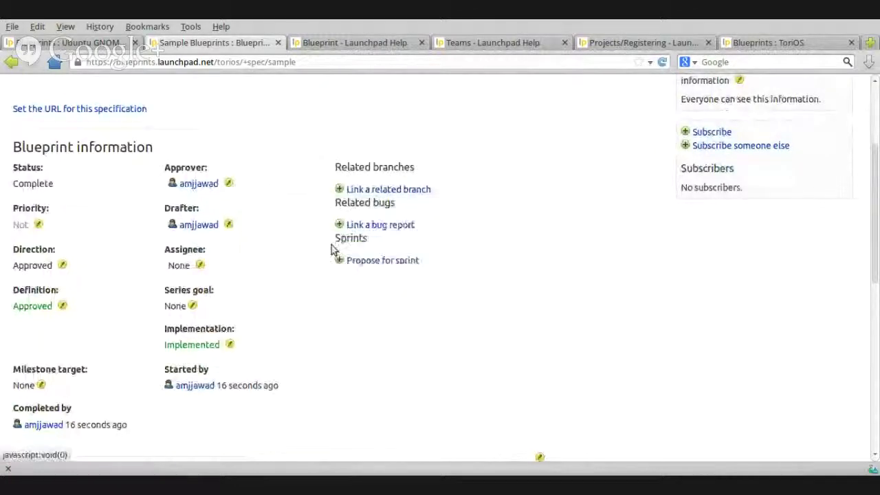
{"action": "left_click", "coordinate": [229, 225]}
{"action": "left_click", "coordinate": [444, 277]}
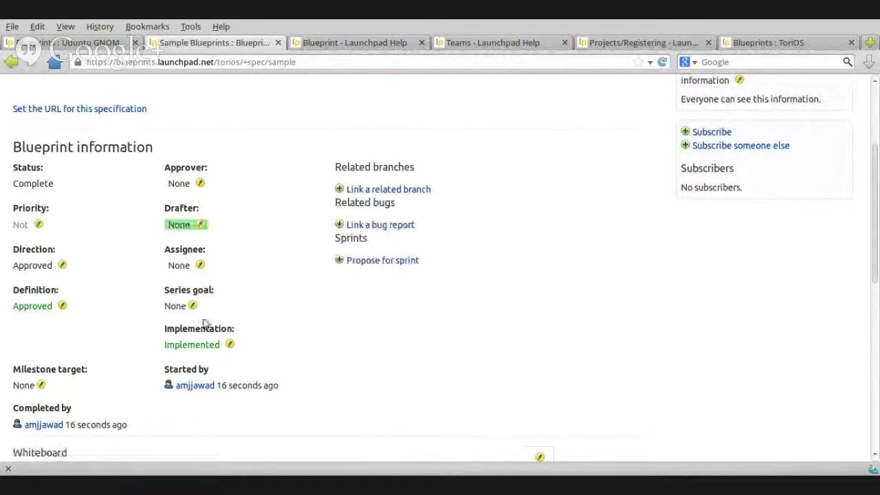
Set the sample blueprint's implementation status to Unknown and its definition status to New
{"action": "left_click", "coordinate": [230, 344]}
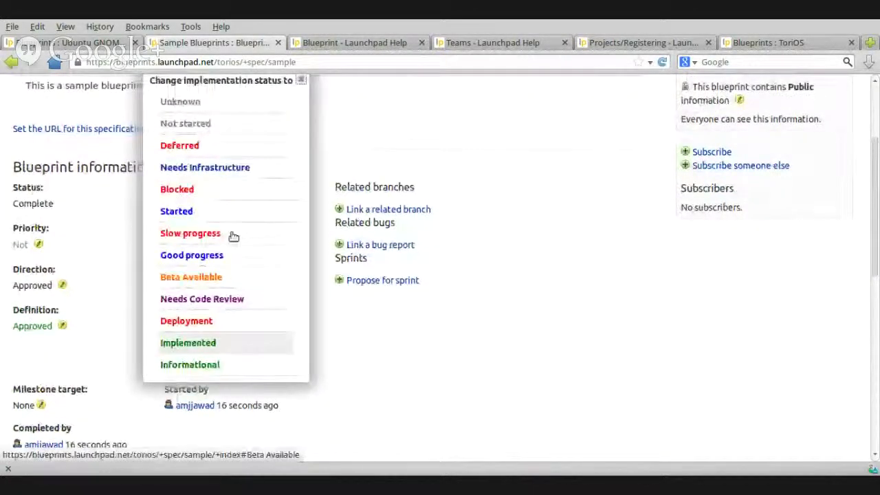
{"action": "left_click", "coordinate": [181, 102]}
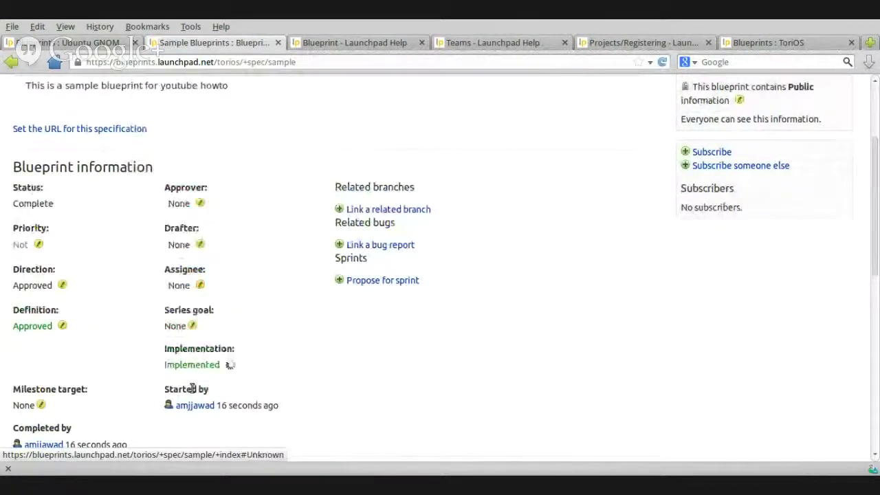
{"action": "left_click", "coordinate": [63, 326]}
Erase all text from the sample blueprint's whiteboard and save the empty whiteboard
{"action": "scroll", "coordinate": [65, 391], "scroll_direction": "down", "scroll_amount": 3}
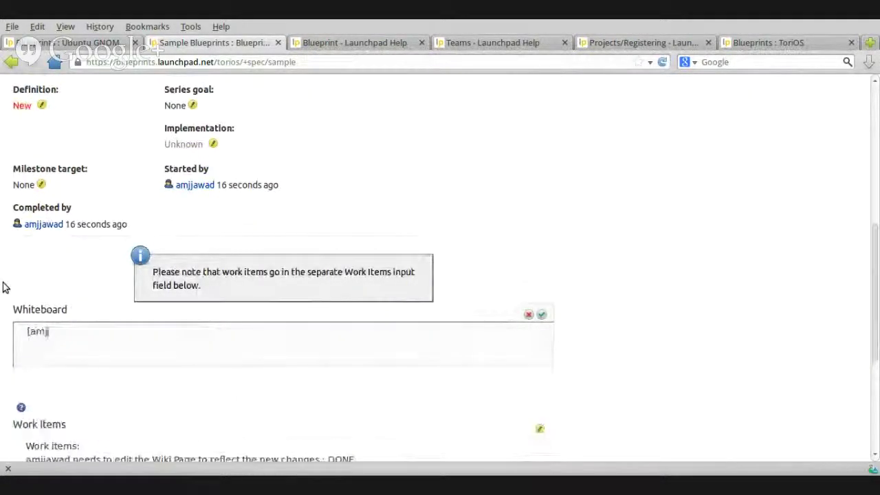
{"action": "type", "text": "mj"}
{"action": "key", "text": "BackSpace"}
{"action": "key", "text": "BackSpace"}
{"action": "key", "text": "BackSpace"}
{"action": "key", "text": "BackSpace"}
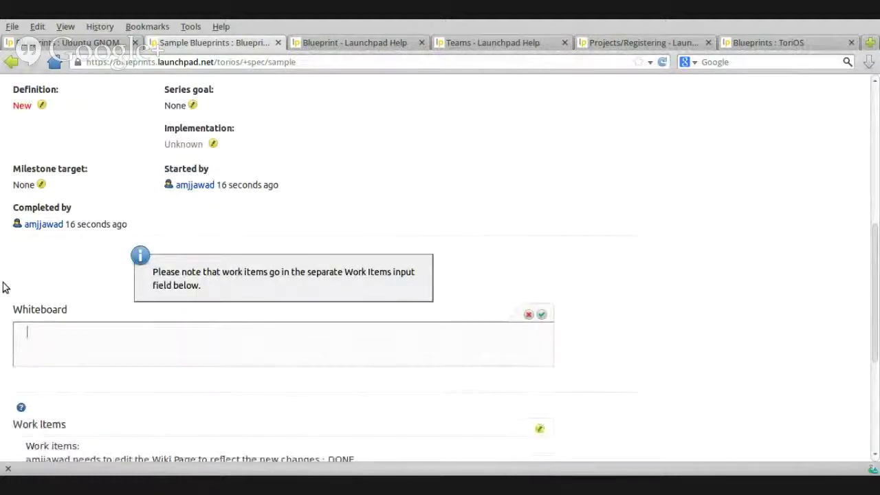
{"action": "left_click", "coordinate": [542, 314]}
Delete all text from the sample blueprint's Work Items and save the field
{"action": "scroll", "coordinate": [587, 297], "scroll_direction": "down", "scroll_amount": 3}
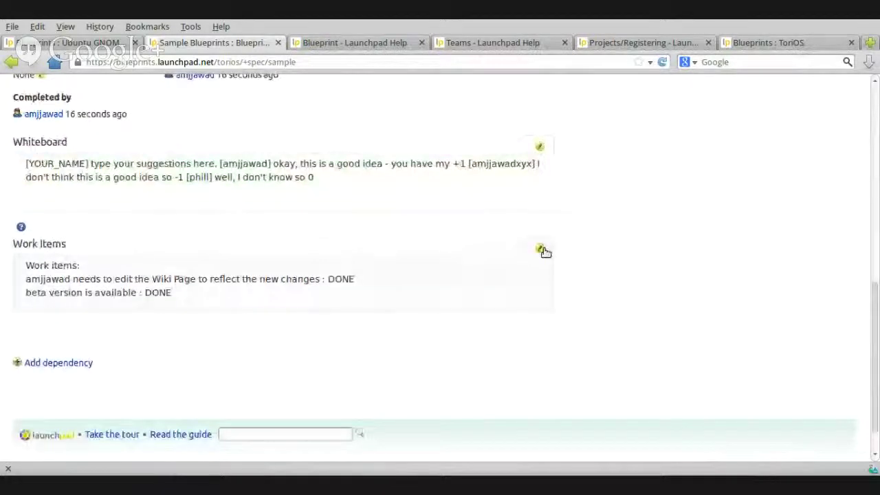
{"action": "left_click", "coordinate": [541, 249]}
{"action": "key", "text": "ctrl+a"}
{"action": "key", "text": "BackSpace"}
{"action": "left_click", "coordinate": [543, 267]}
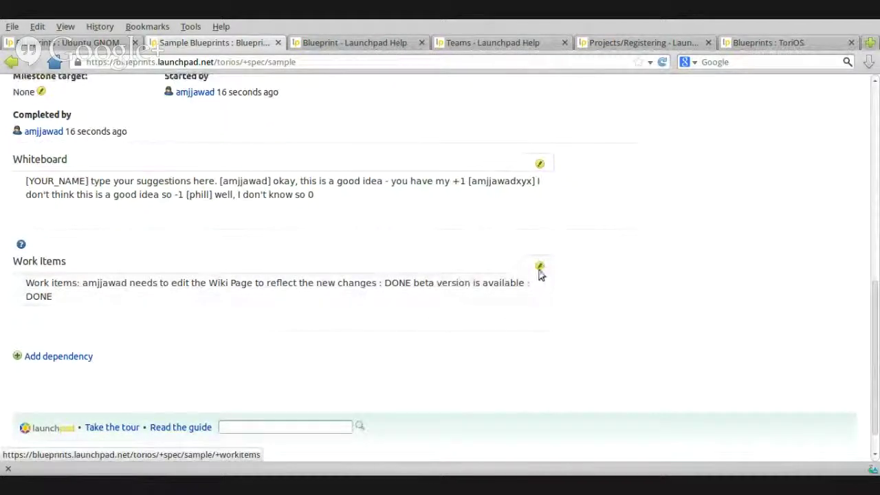
Clear the entries still shown under Work Items again and save the change
{"action": "left_click", "coordinate": [540, 268]}
{"action": "key", "text": "ctrl+a"}
{"action": "key", "text": "BackSpace"}
{"action": "left_click", "coordinate": [542, 268]}
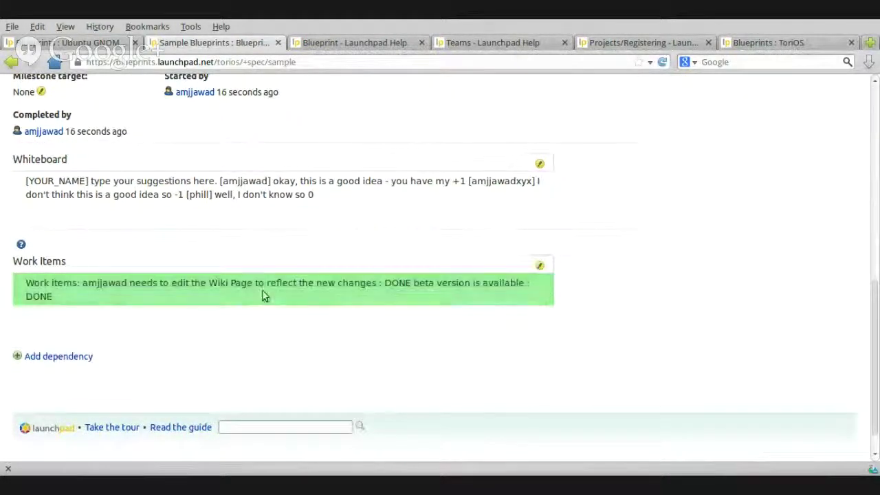
{"action": "left_click", "coordinate": [541, 268]}
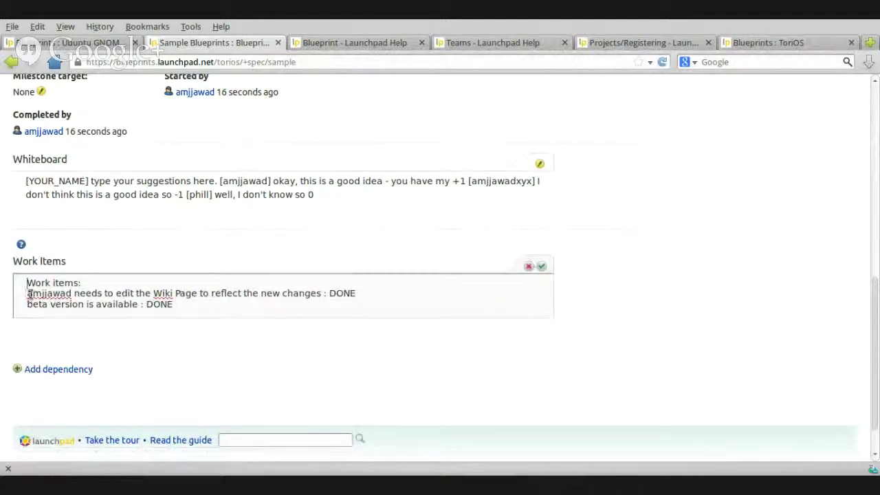
{"action": "left_click", "coordinate": [221, 320], "text": "shift"}
{"action": "key", "text": "BackSpace"}
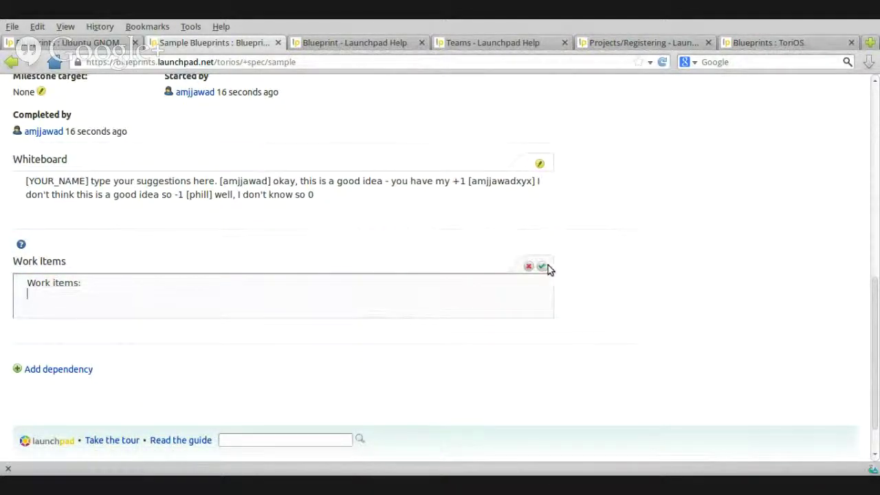
{"action": "left_click", "coordinate": [541, 267]}
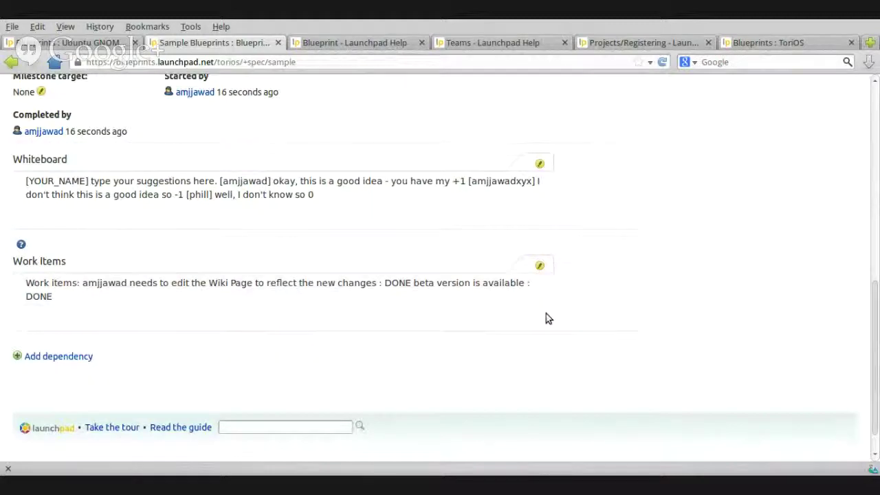
Open the sample blueprint's whiteboard for editing again
{"action": "scroll", "coordinate": [548, 317], "scroll_direction": "up", "scroll_amount": 4}
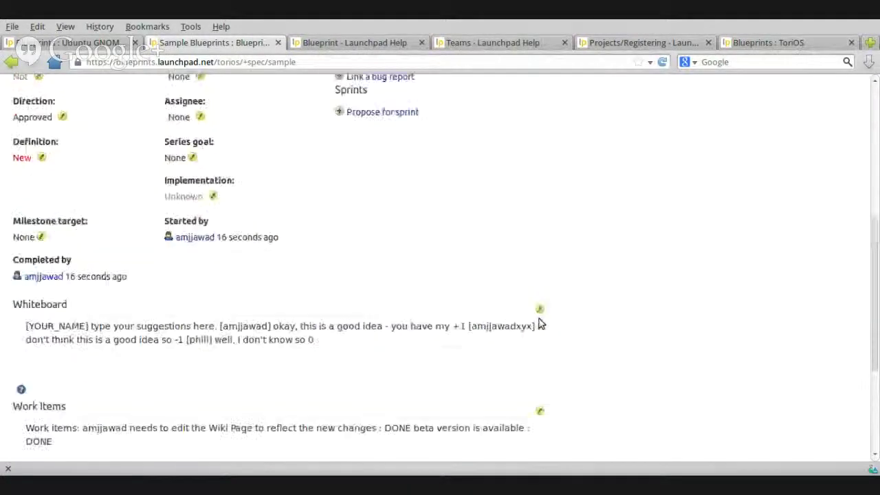
{"action": "scroll", "coordinate": [540, 323], "scroll_direction": "up", "scroll_amount": 4}
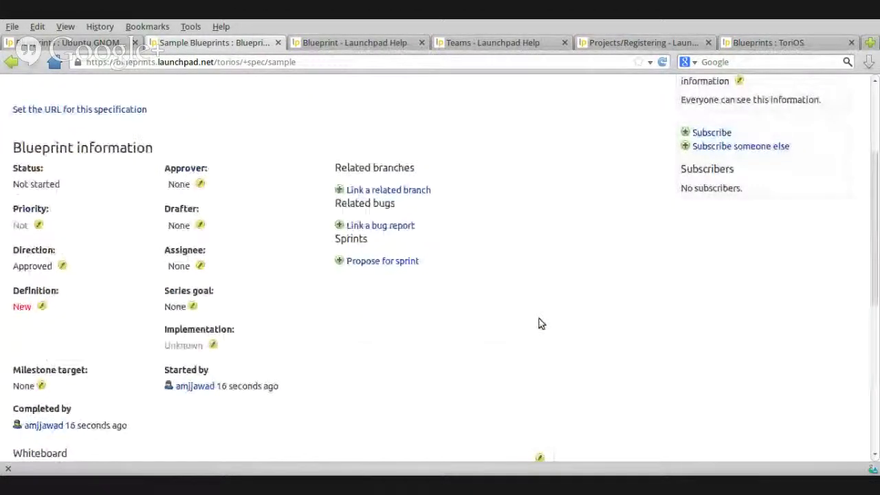
{"action": "scroll", "coordinate": [539, 318], "scroll_direction": "down", "scroll_amount": 9}
{"action": "scroll", "coordinate": [540, 257], "scroll_direction": "up", "scroll_amount": 3}
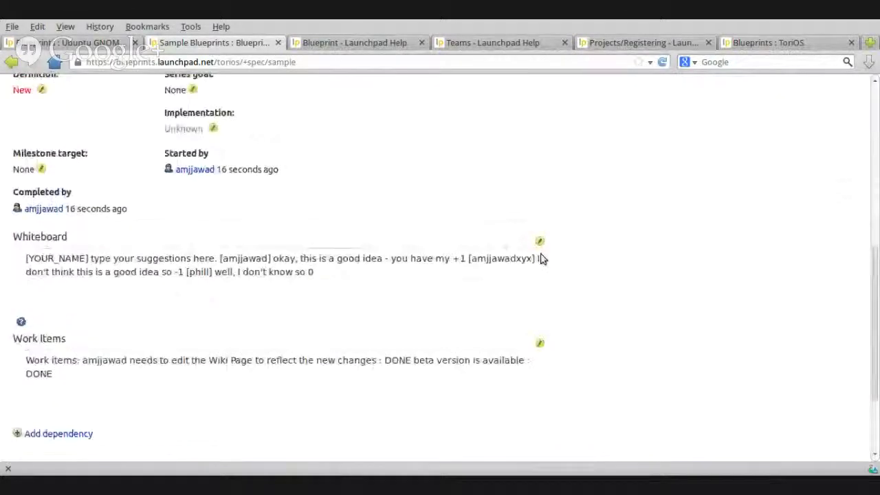
{"action": "left_click", "coordinate": [540, 244]}
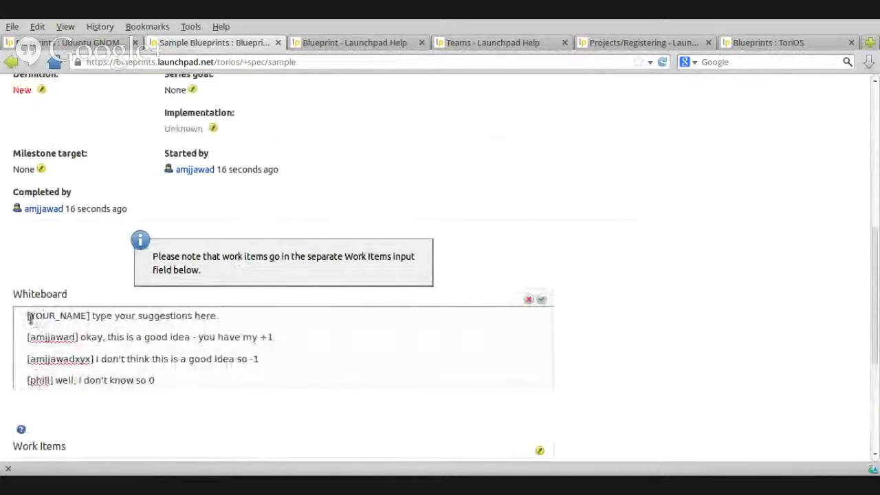
Change the sample blueprint's direction to Needs approval
{"action": "scroll", "coordinate": [183, 348], "scroll_direction": "up", "scroll_amount": 5}
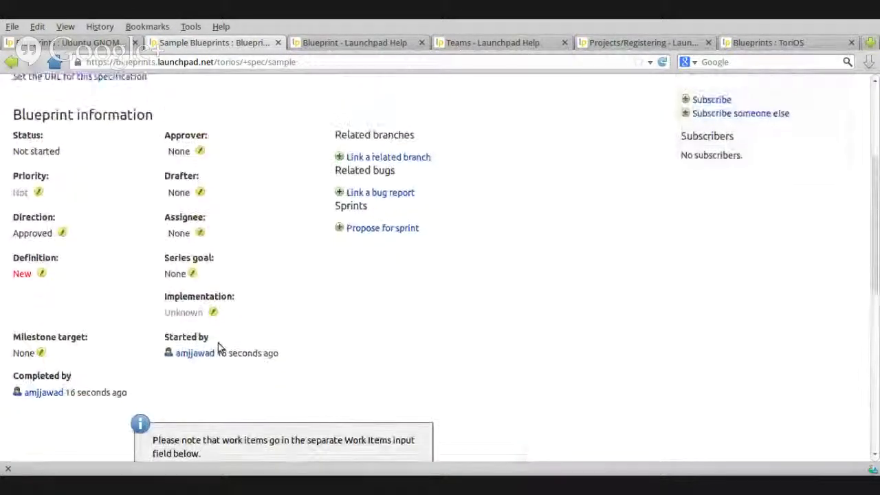
{"action": "left_click", "coordinate": [62, 233]}
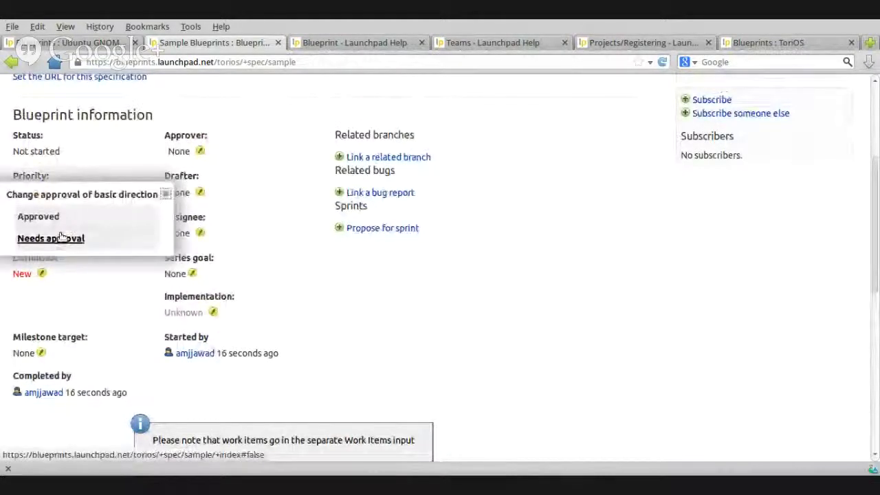
{"action": "left_click", "coordinate": [60, 236]}
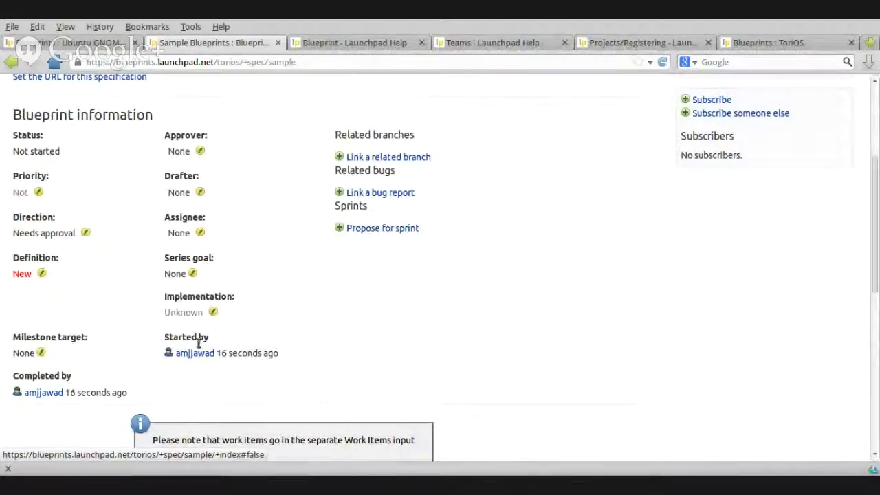
Try to save the whiteboard text that is open for editing
{"action": "scroll", "coordinate": [198, 343], "scroll_direction": "down", "scroll_amount": 2}
{"action": "scroll", "coordinate": [383, 324], "scroll_direction": "down", "scroll_amount": 1}
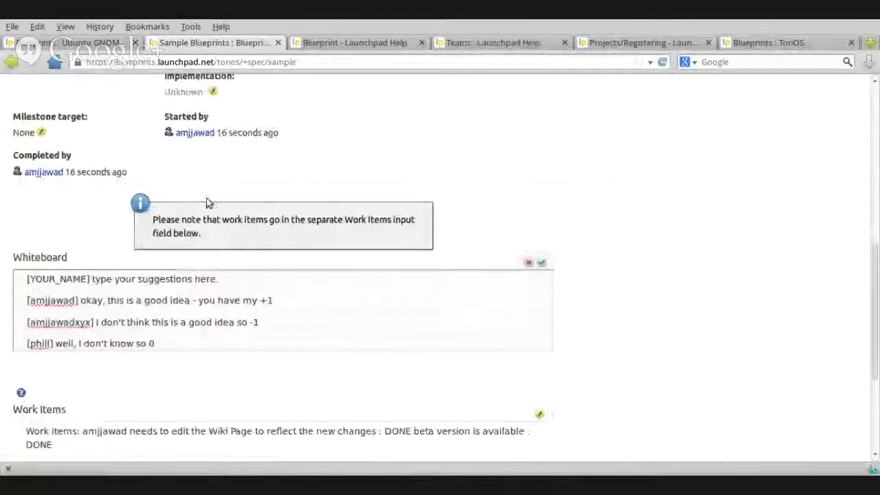
{"action": "left_click", "coordinate": [540, 262]}
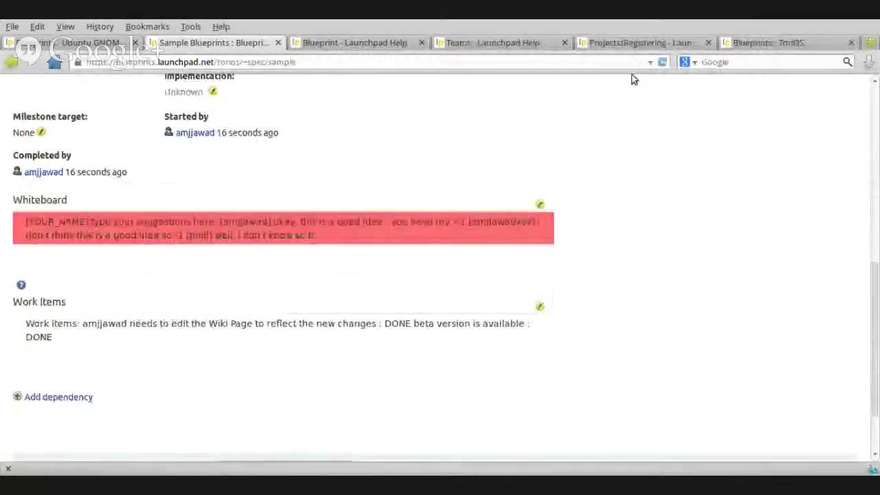
Reload the sample blueprint's page and check its statuses, whiteboard and work items
{"action": "left_click", "coordinate": [662, 61]}
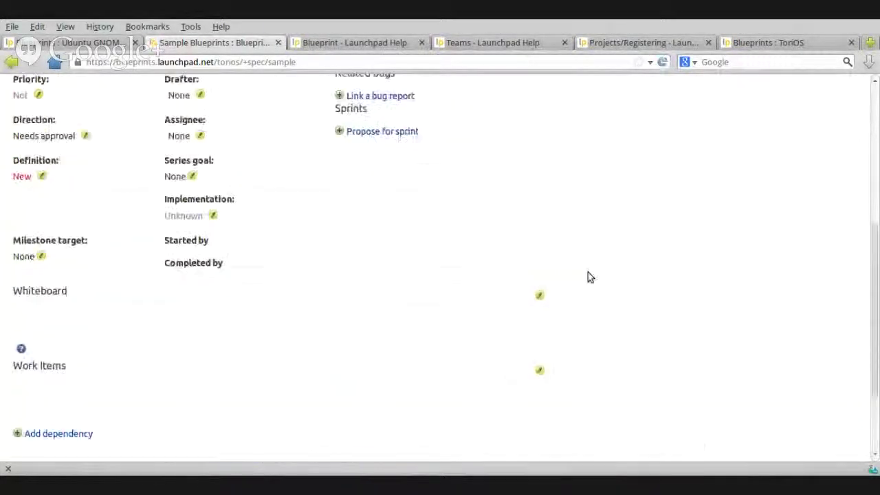
{"action": "scroll", "coordinate": [588, 277], "scroll_direction": "down", "scroll_amount": 3}
{"action": "scroll", "coordinate": [422, 308], "scroll_direction": "up", "scroll_amount": 10}
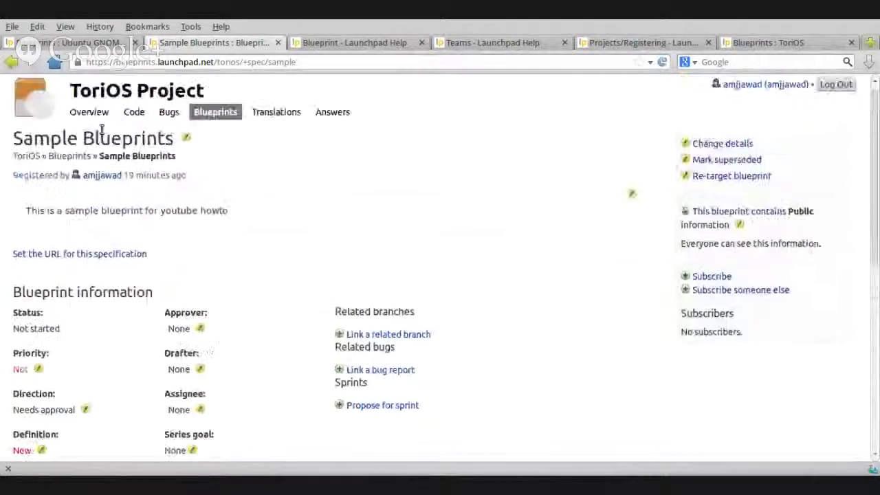
Return to the ToriOS blueprints list and check the sample blueprint's priority, design and delivery entries
{"action": "left_click", "coordinate": [69, 157]}
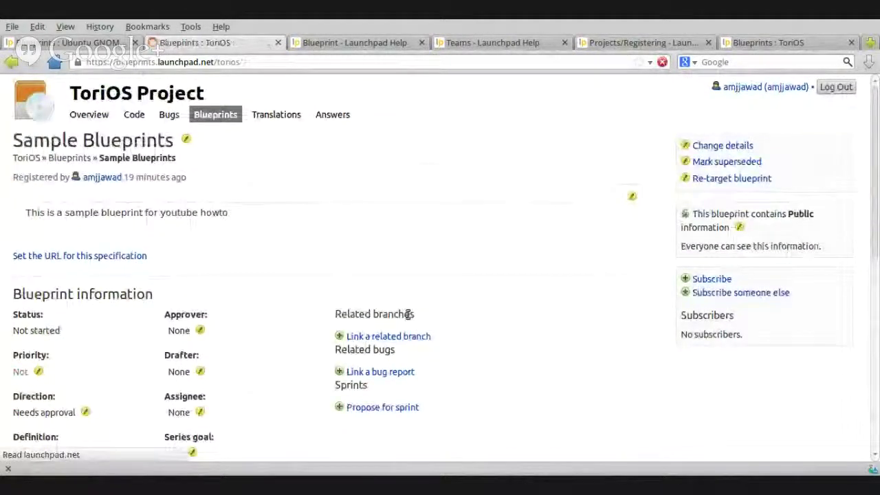
{"action": "scroll", "coordinate": [432, 330], "scroll_direction": "down", "scroll_amount": 5}
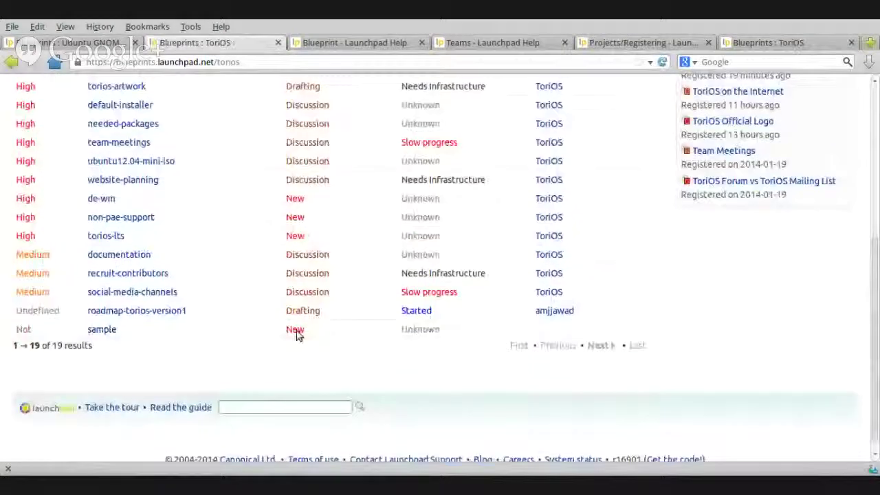
{"action": "scroll", "coordinate": [770, 353], "scroll_direction": "up", "scroll_amount": 2}
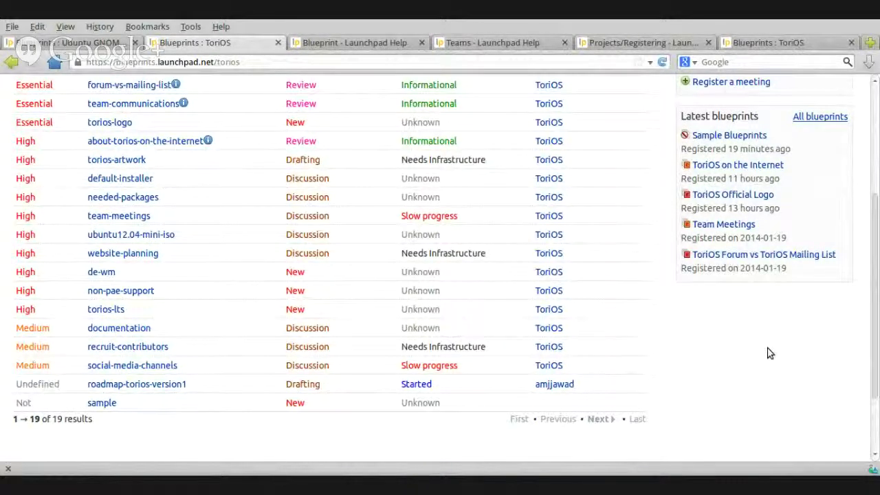
Open the sample blueprint from the list and review its details
{"action": "left_click", "coordinate": [110, 404]}
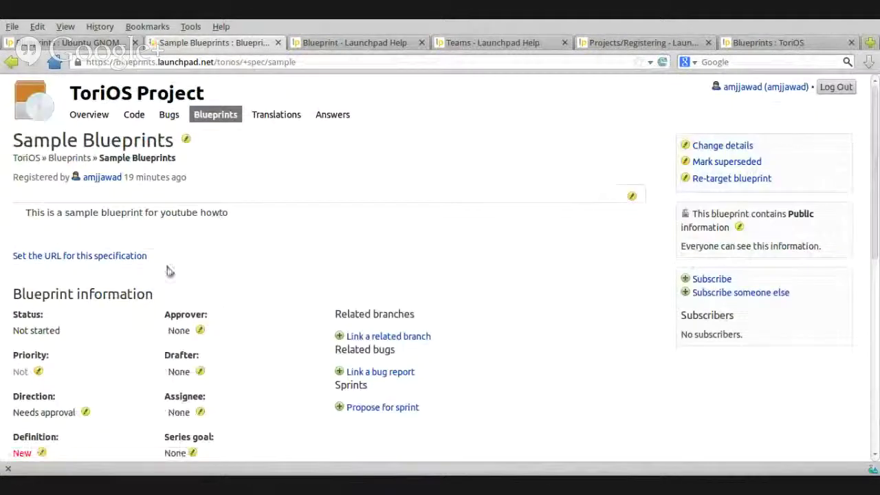
{"action": "scroll", "coordinate": [282, 275], "scroll_direction": "down", "scroll_amount": 1}
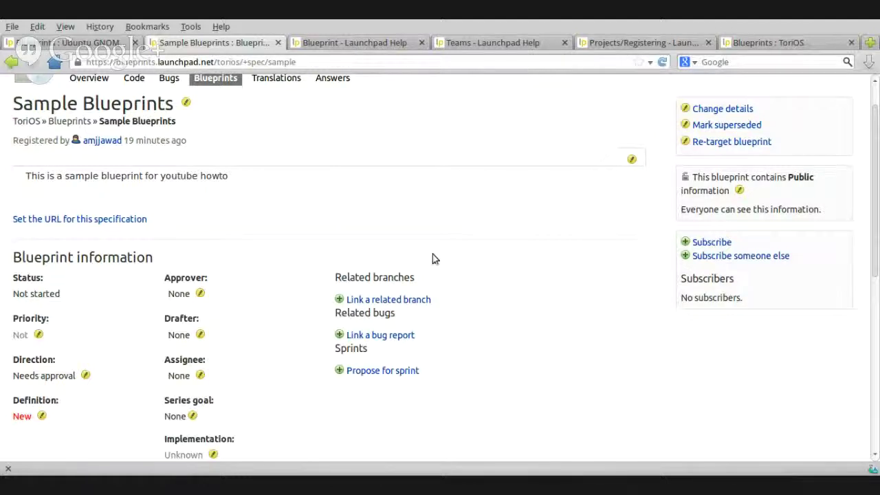
{"action": "scroll", "coordinate": [464, 237], "scroll_direction": "up", "scroll_amount": 1}
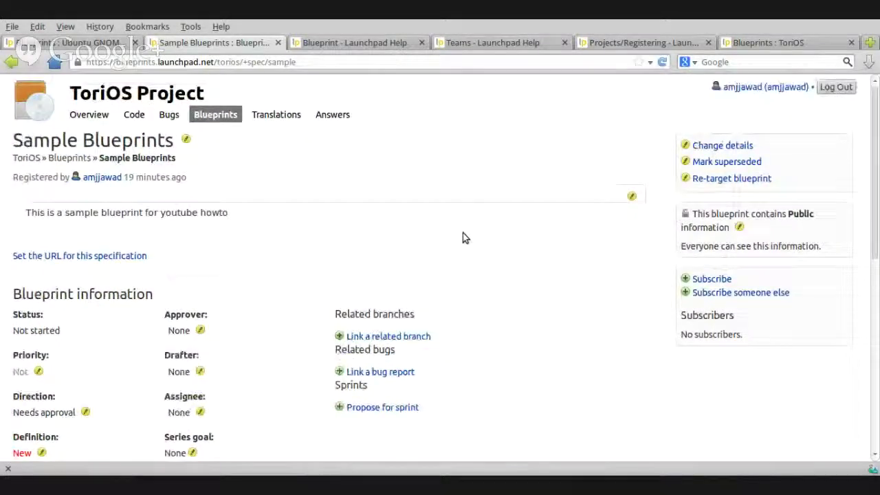